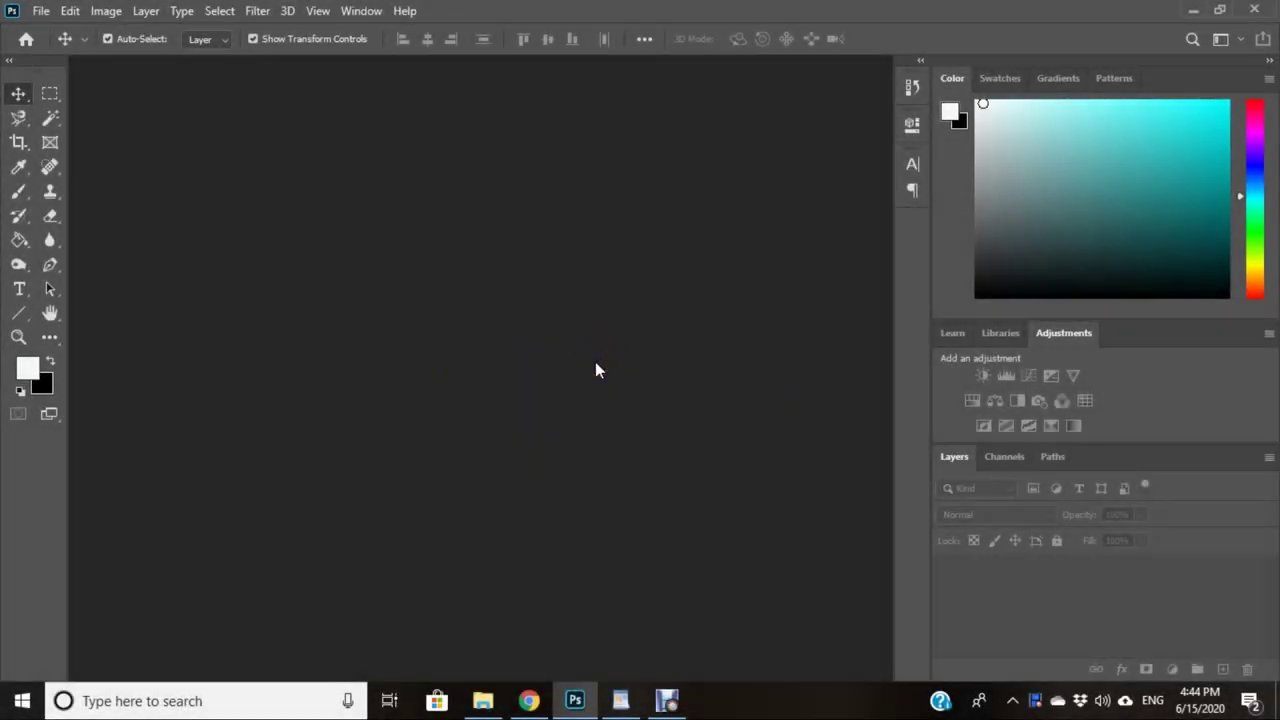
# Step: Open IMG_2064.JPG, the yellow flower against dark cloth, as a single Background layer
pyautogui.click(41, 11)
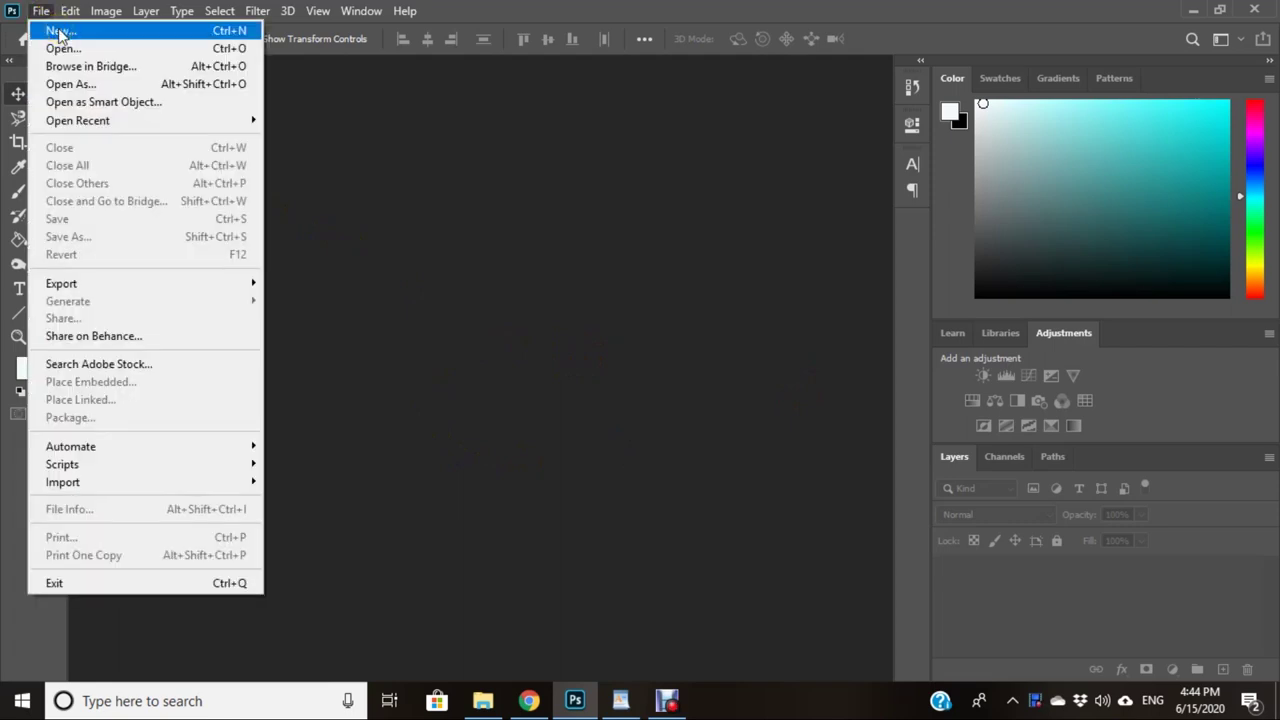
pyautogui.click(62, 48)
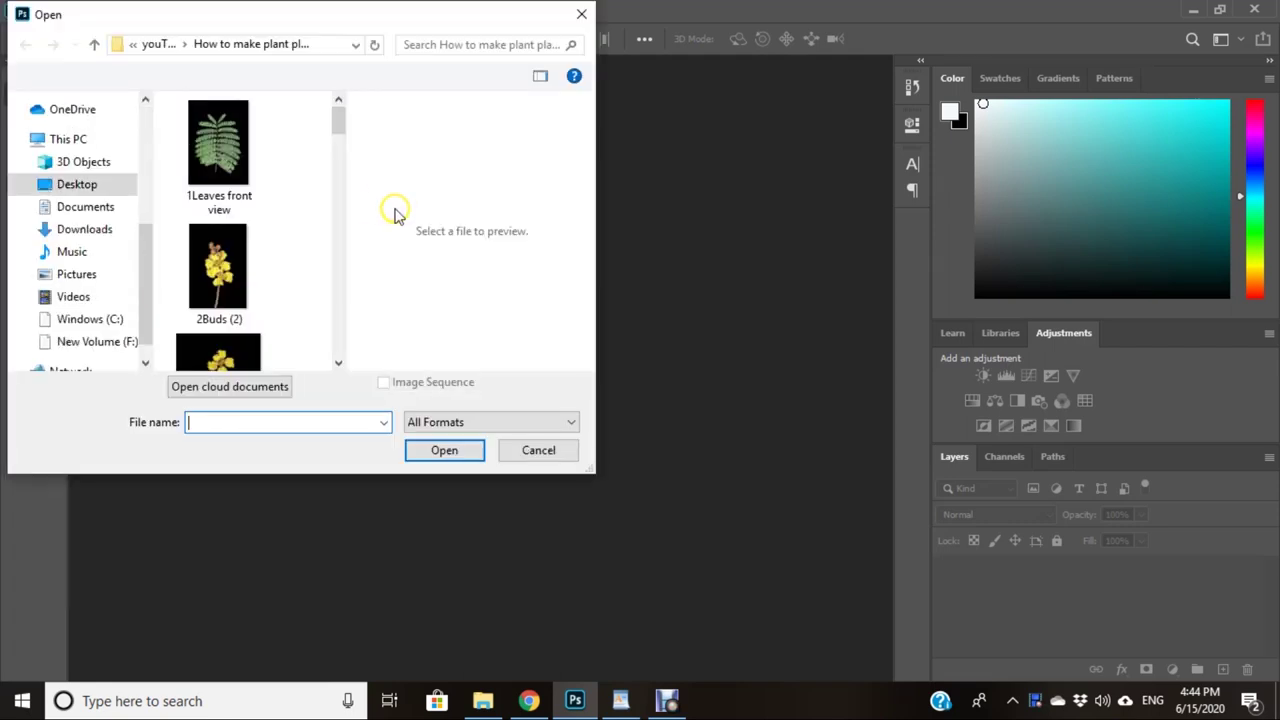
pyautogui.moveTo(337, 120)
pyautogui.mouseDown()
pyautogui.moveTo(345, 268)
pyautogui.moveTo(343, 256)
pyautogui.mouseUp()
pyautogui.click(232, 208)
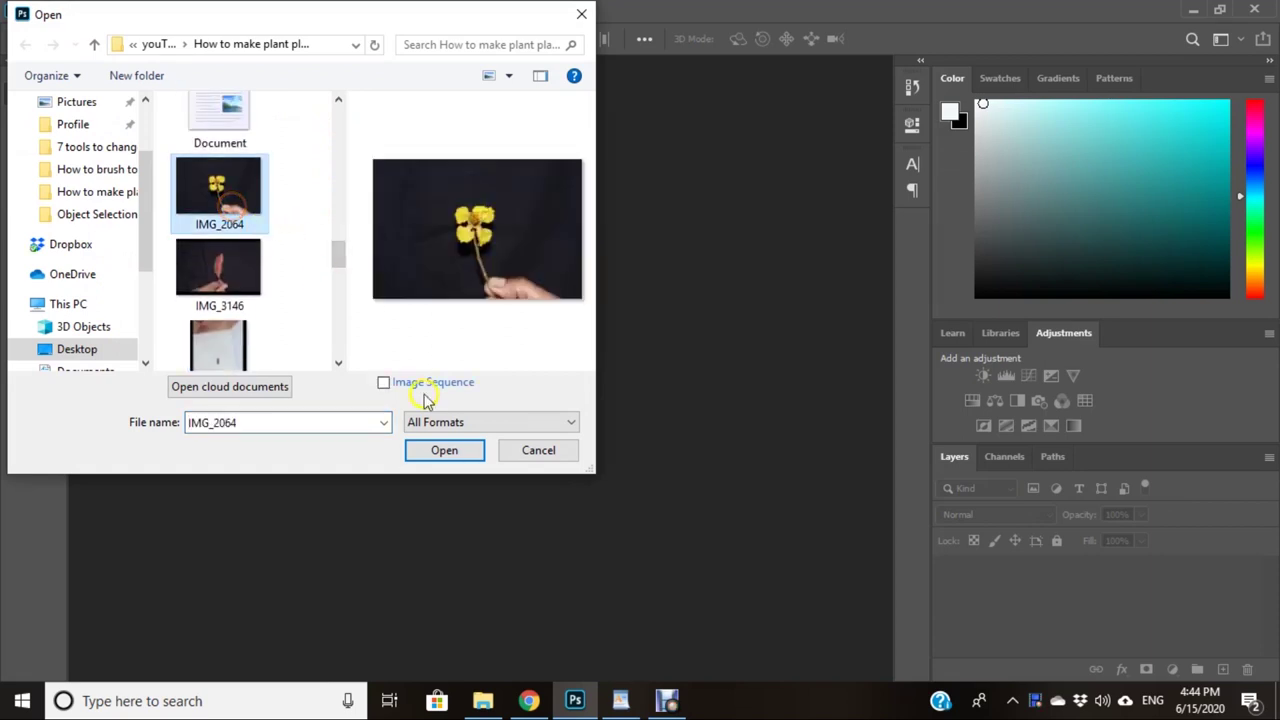
pyautogui.click(445, 452)
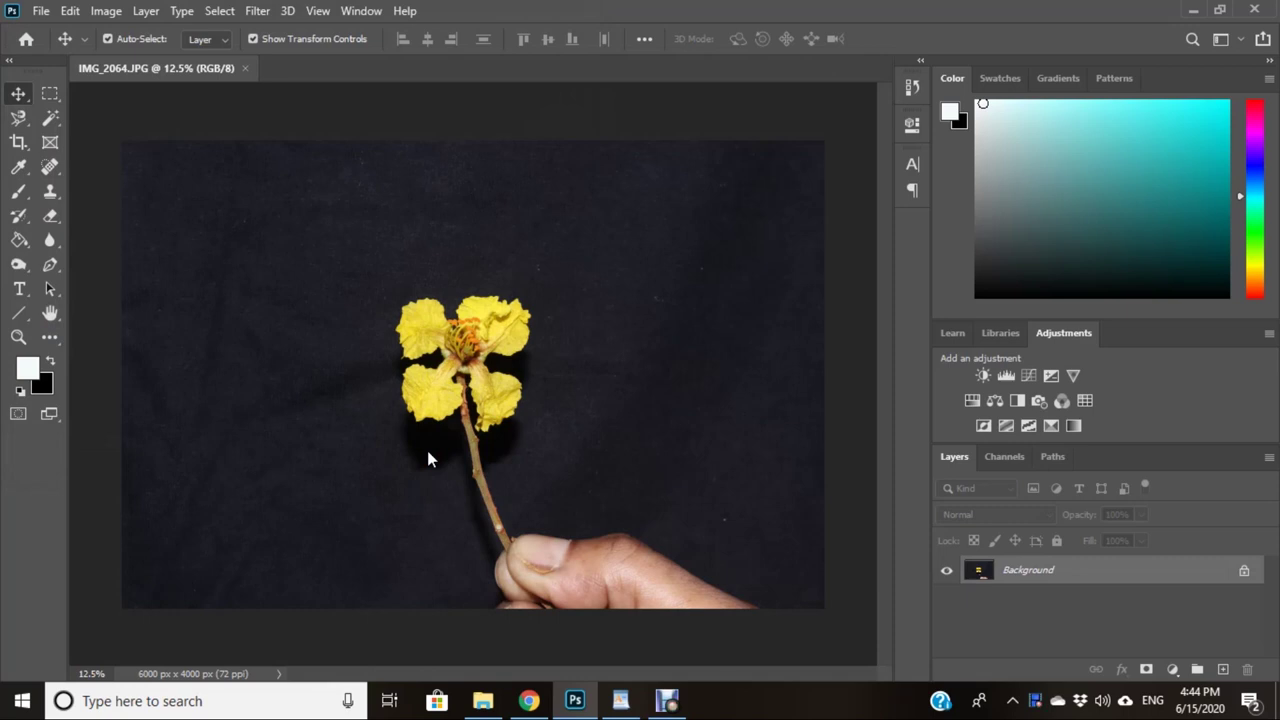
pyautogui.click(426, 517)
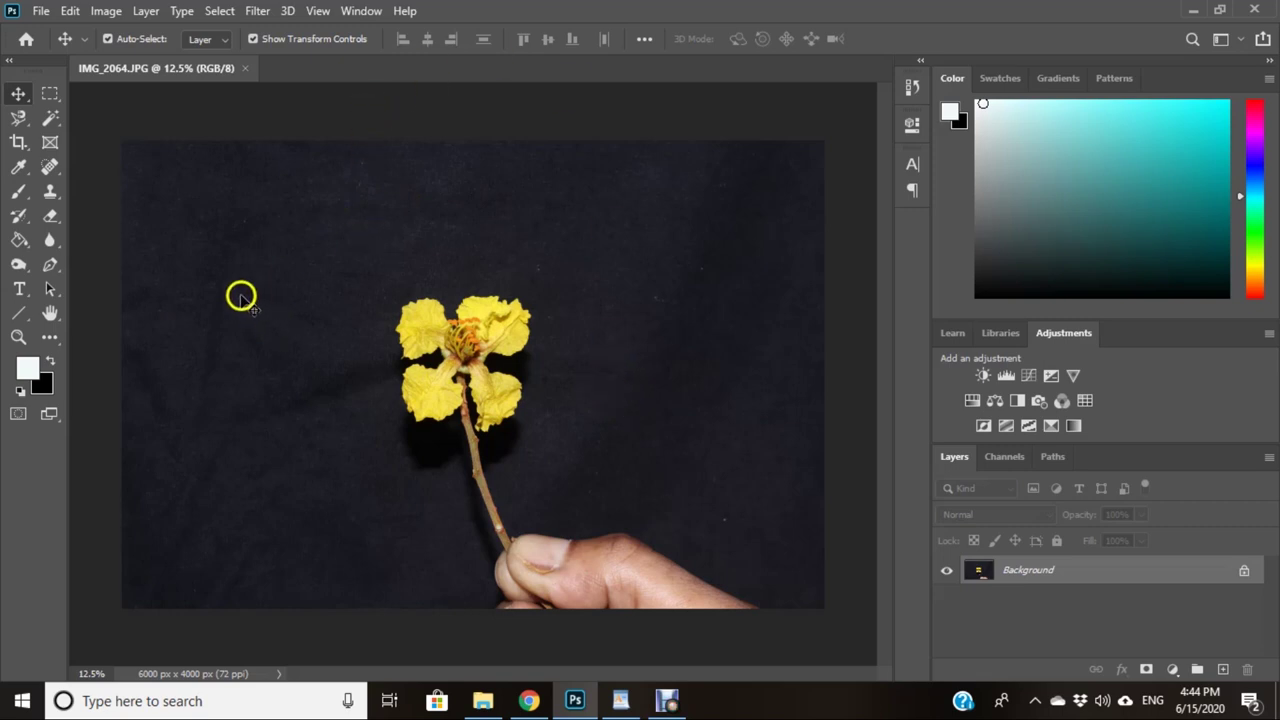
# Step: Select the dark cloth background with the Magic Wand, adding a missed patch
pyautogui.click(54, 120)
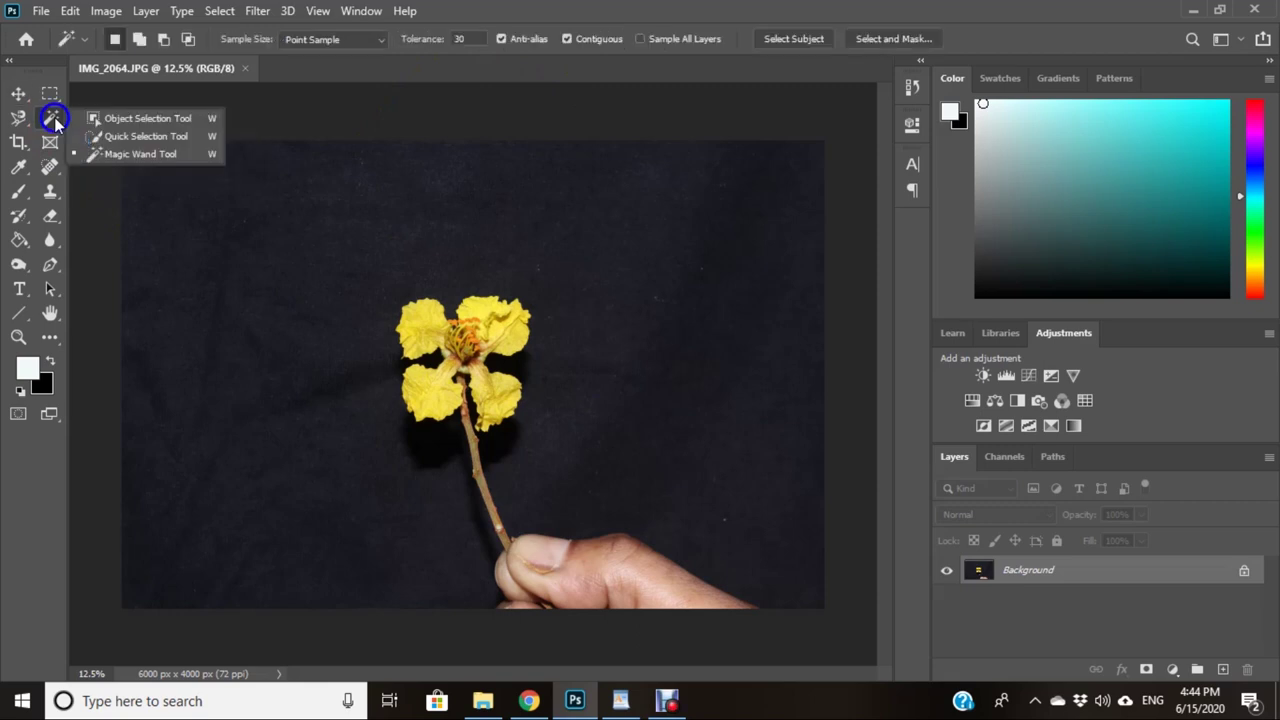
pyautogui.click(93, 155)
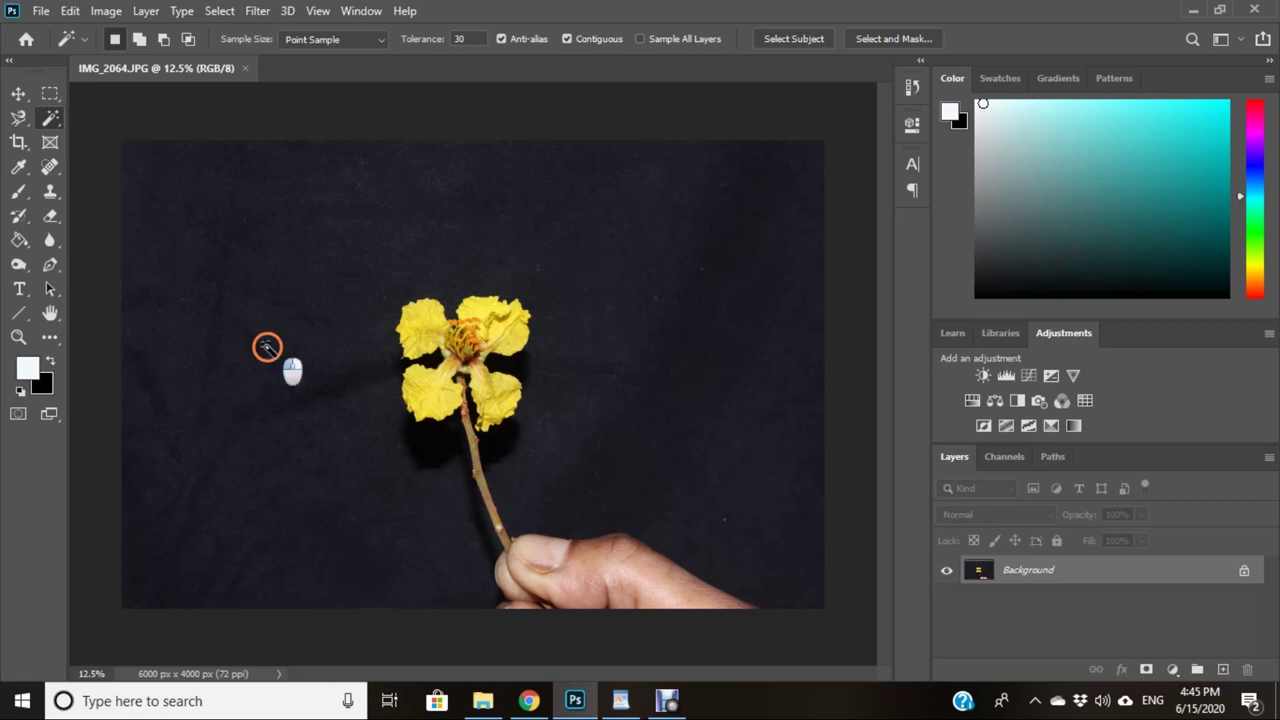
pyautogui.click(267, 347)
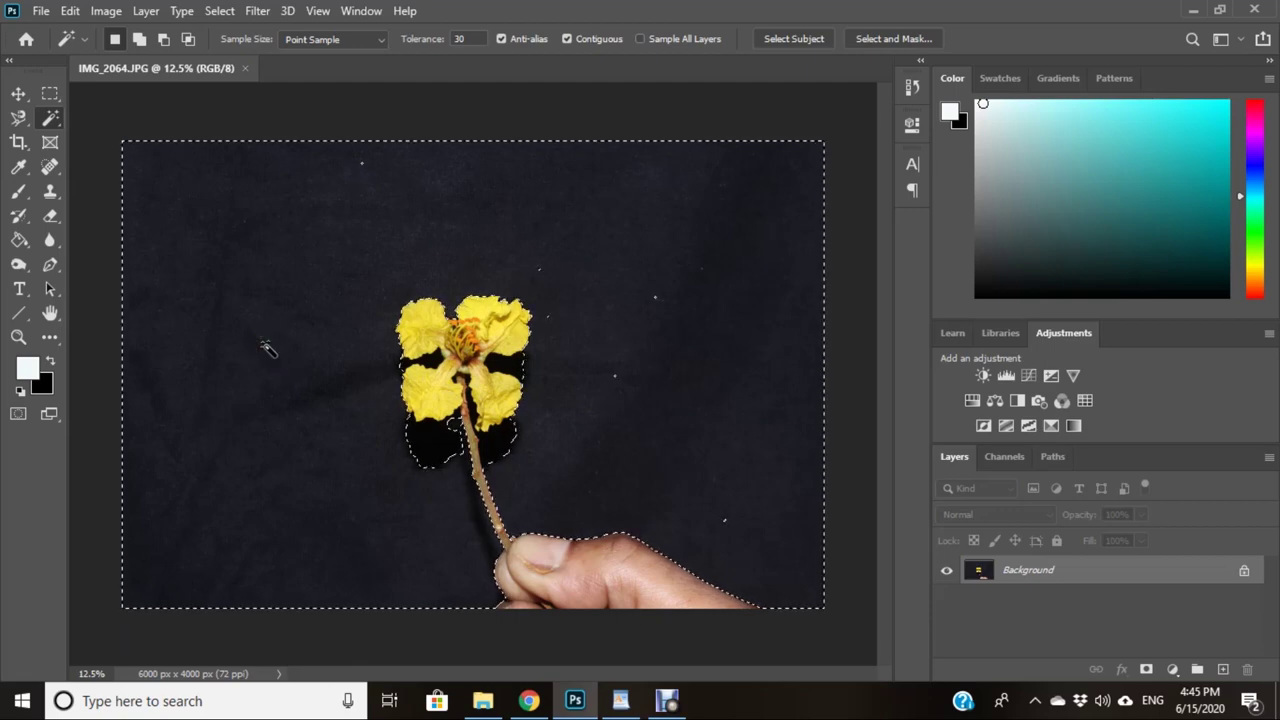
pyautogui.keyDown('shift'); pyautogui.click(537, 289); pyautogui.keyUp('shift')
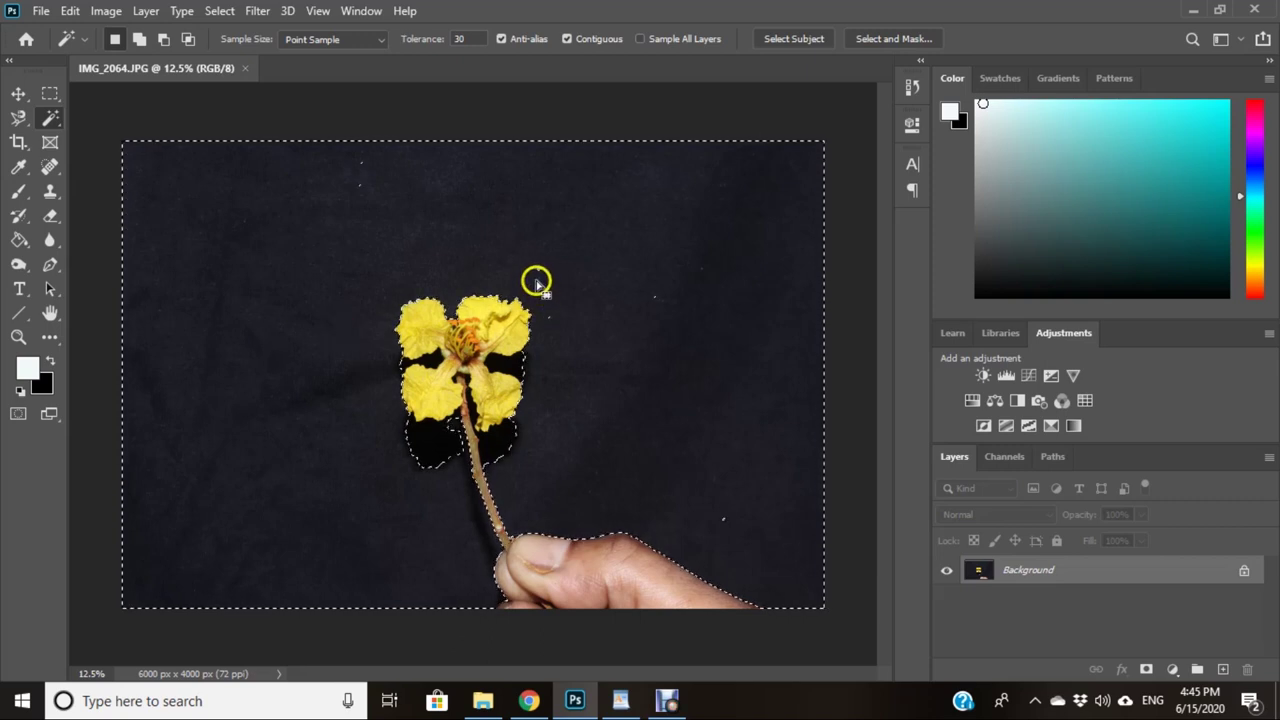
# Step: Set the background colour to pure black 000000 in the Color Picker
pyautogui.click(42, 386)
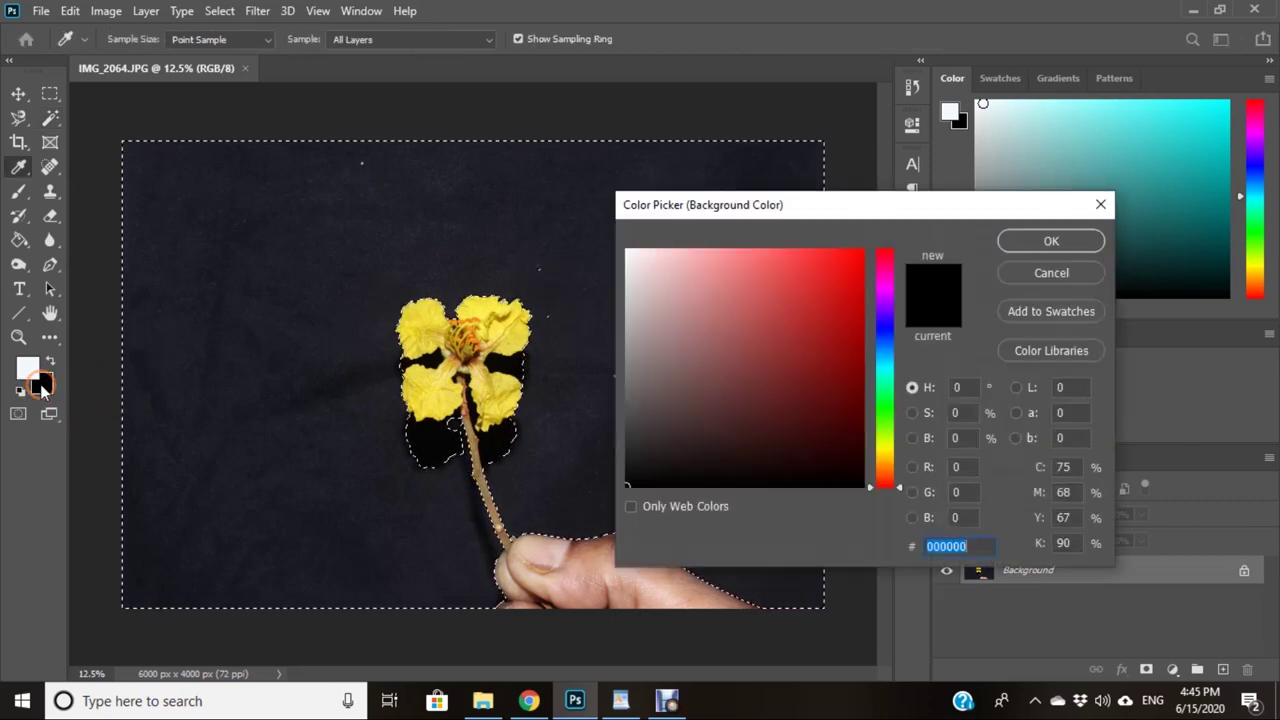
pyautogui.click(648, 352)
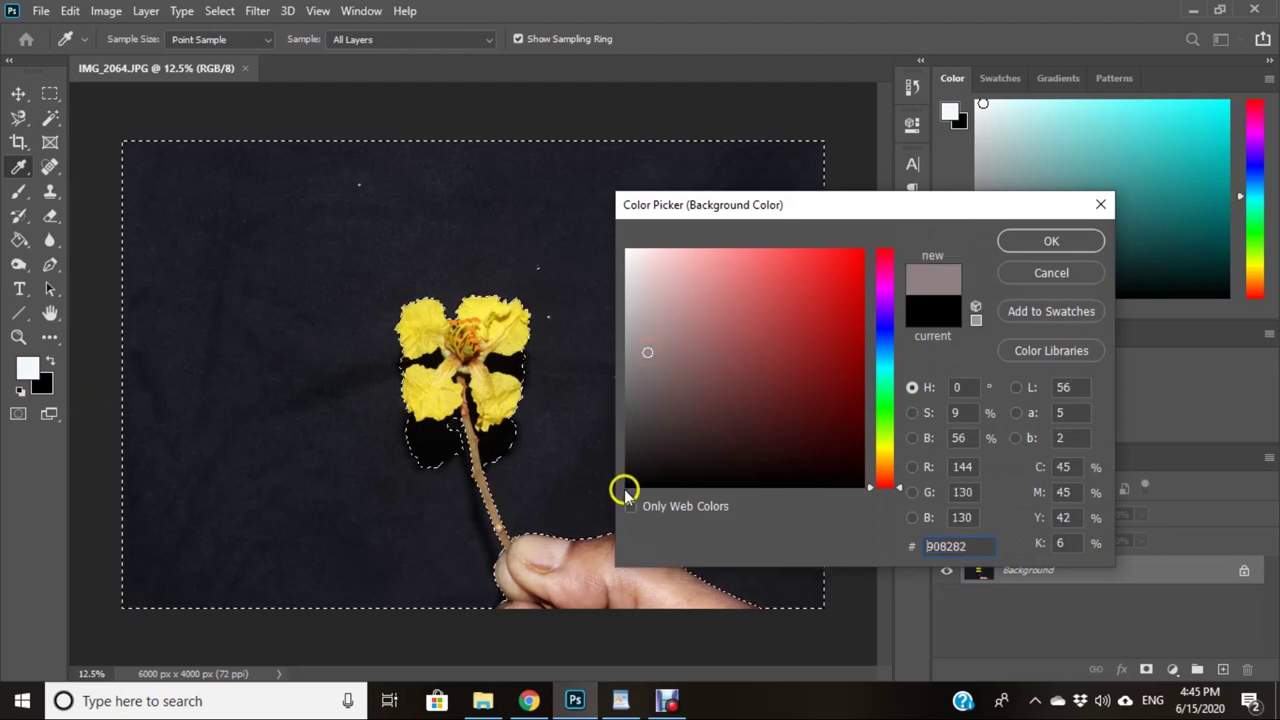
pyautogui.click(626, 486)
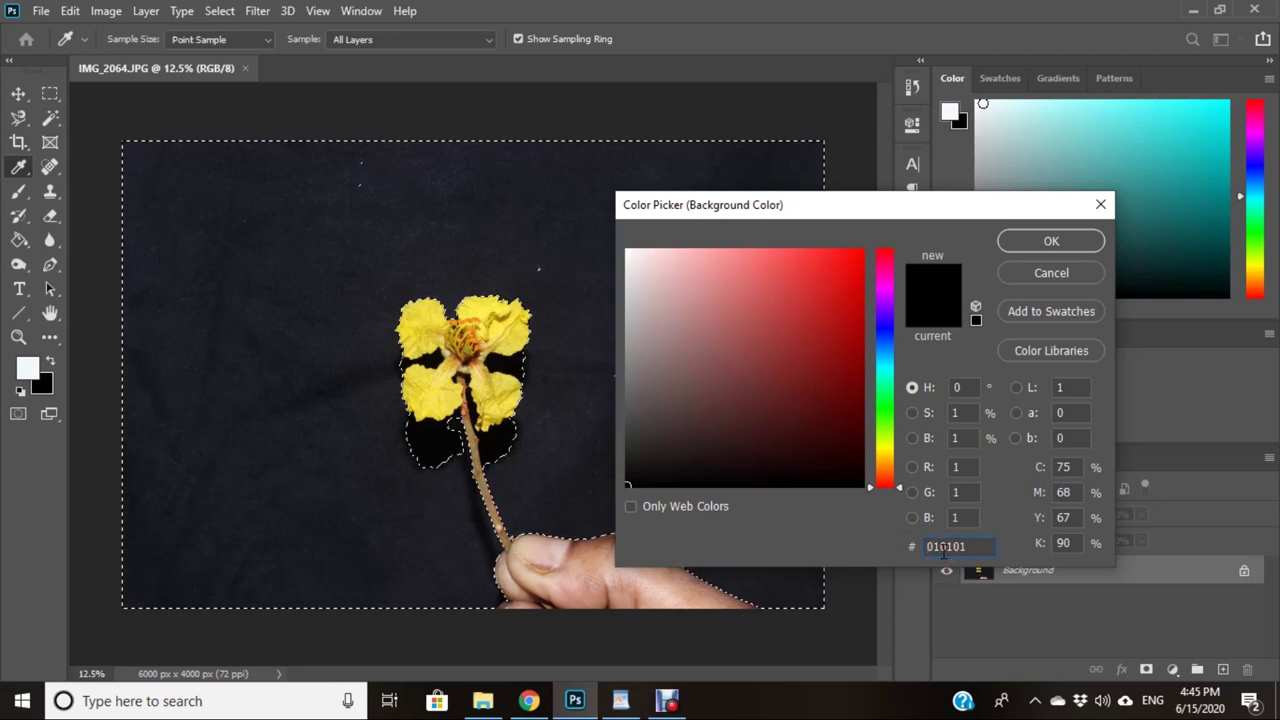
pyautogui.press('BackSpace')
pyautogui.write('00')
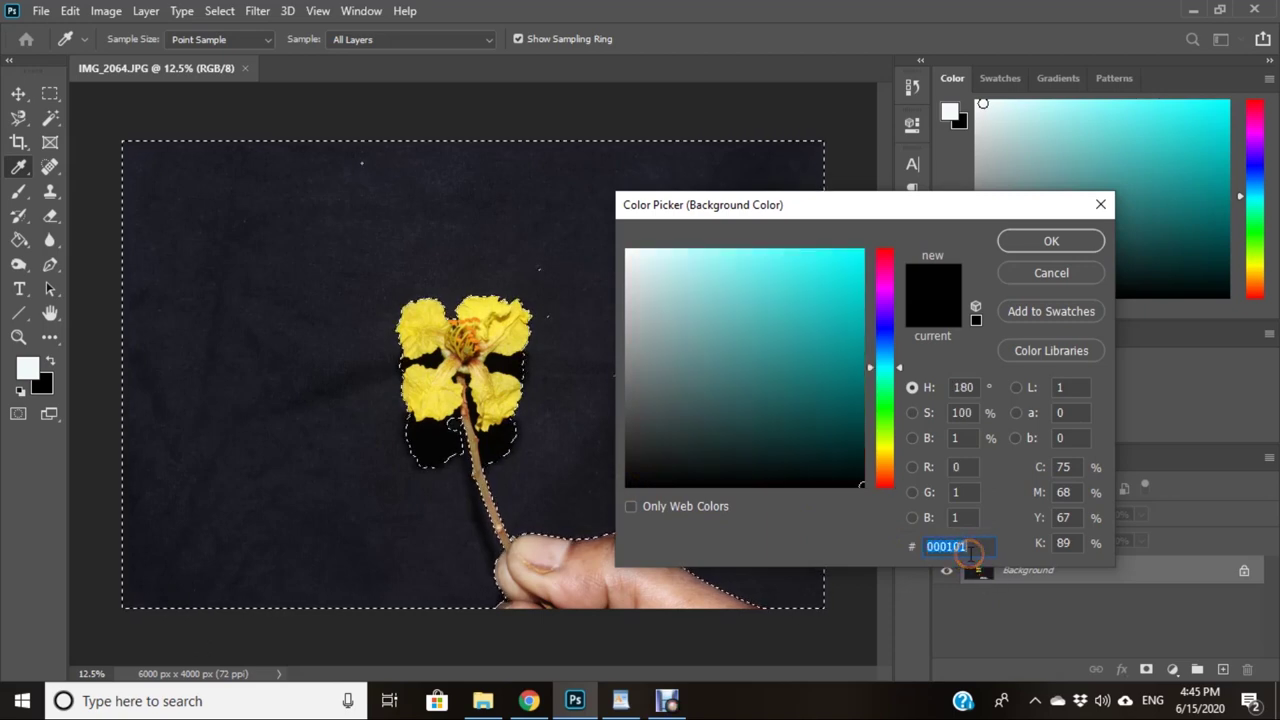
pyautogui.press('BackSpace')
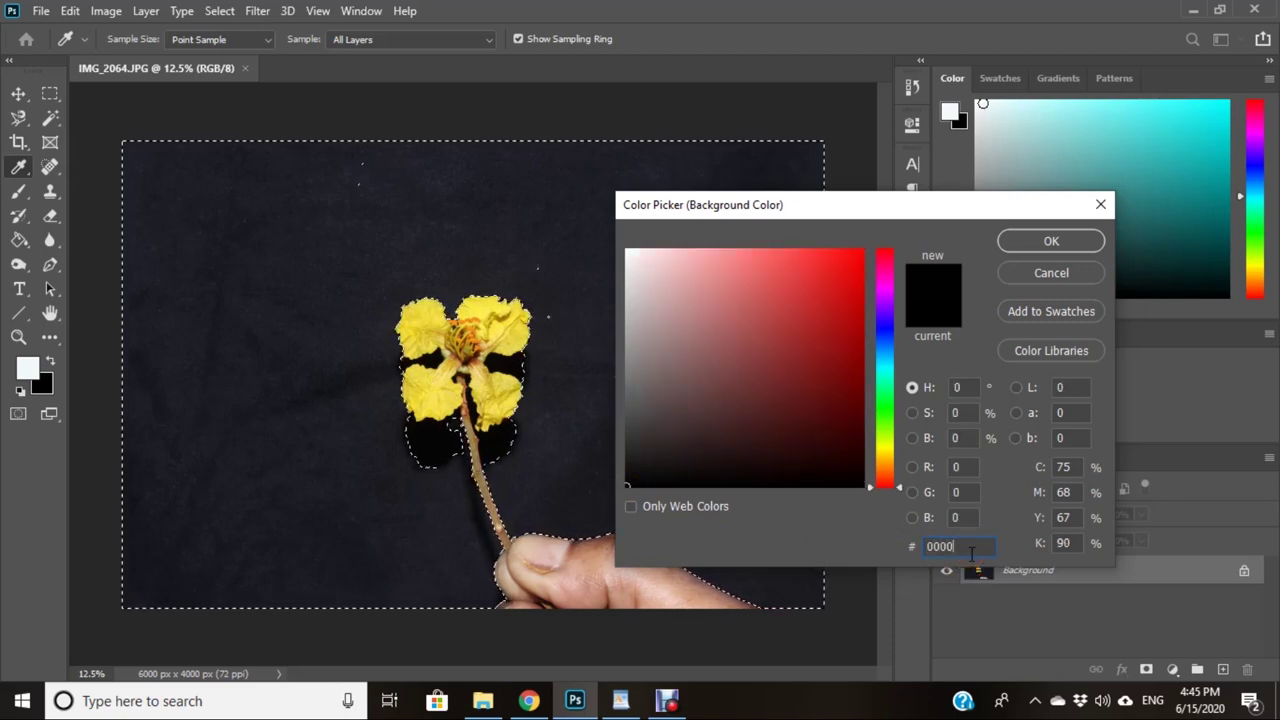
pyautogui.click(1015, 239)
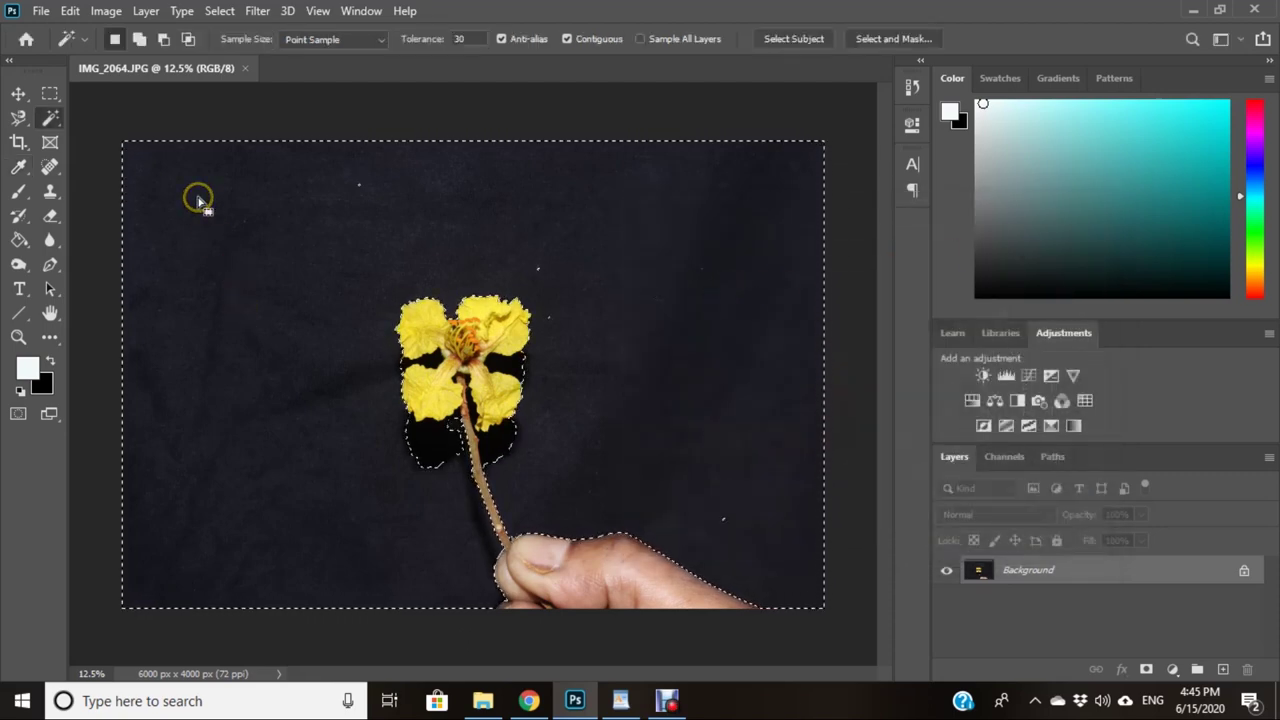
# Step: Fill the selected cloth background with black and zoom in on the flower edges
pyautogui.click(278, 355)
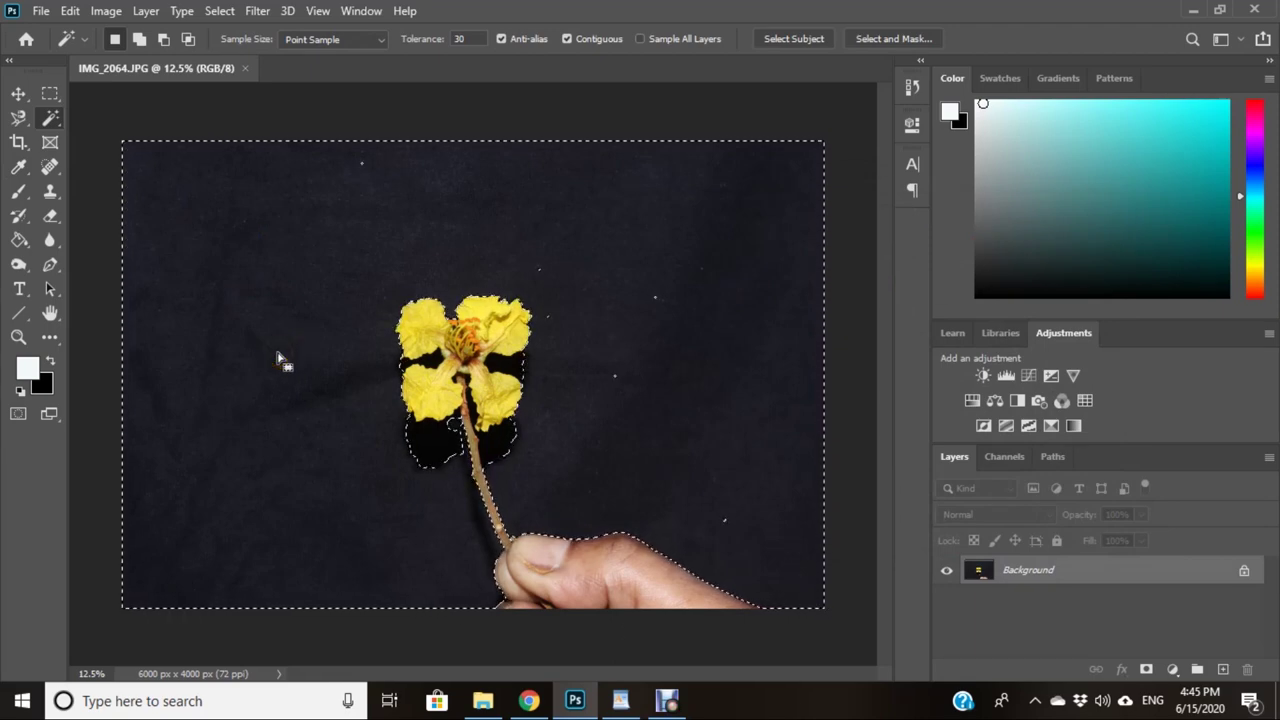
pyautogui.hotkey('ctrl', 'BackSpace')
pyautogui.click(273, 353)
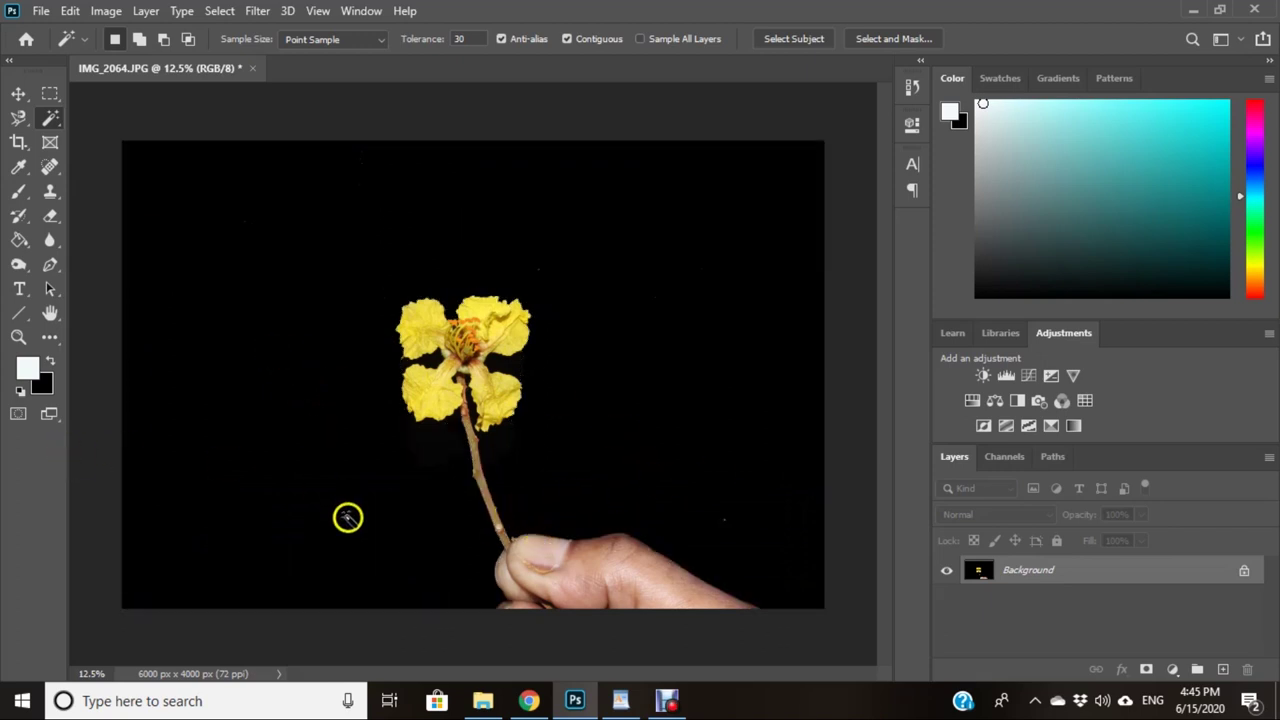
pyautogui.hotkey('ctrl', '+')
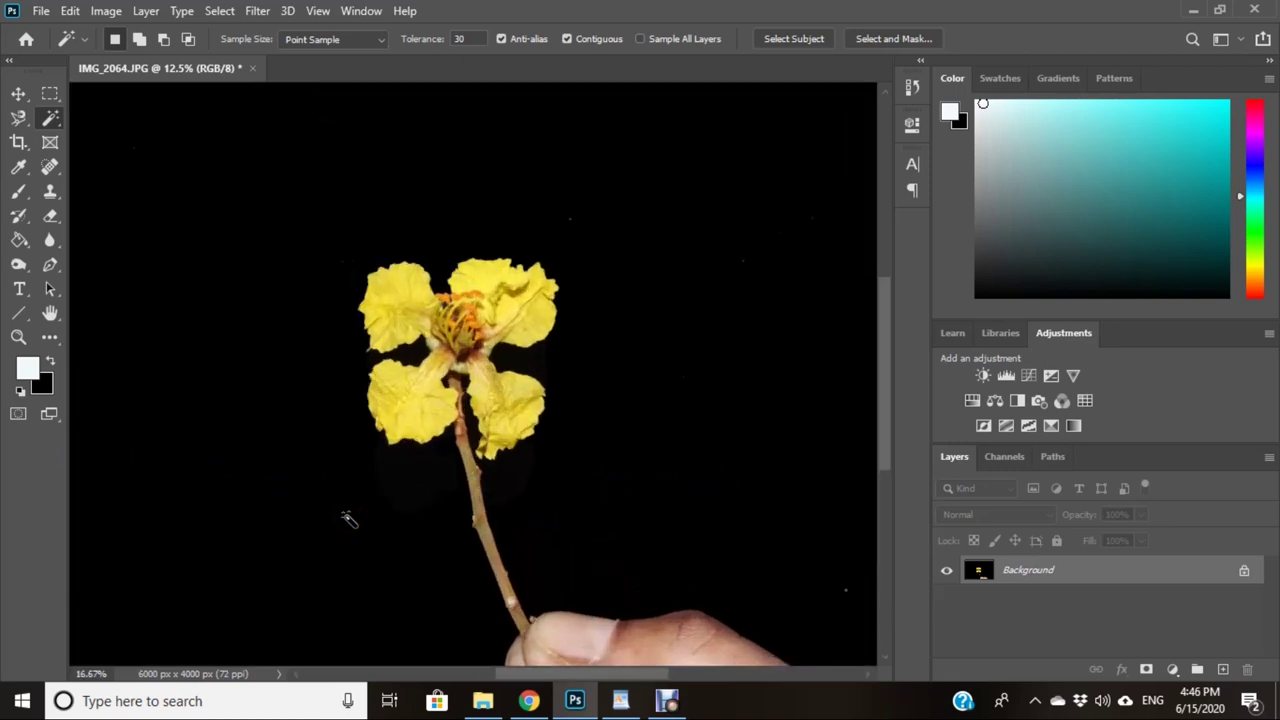
pyautogui.hotkey('ctrl', '+')
pyautogui.hotkey('ctrl', '+')
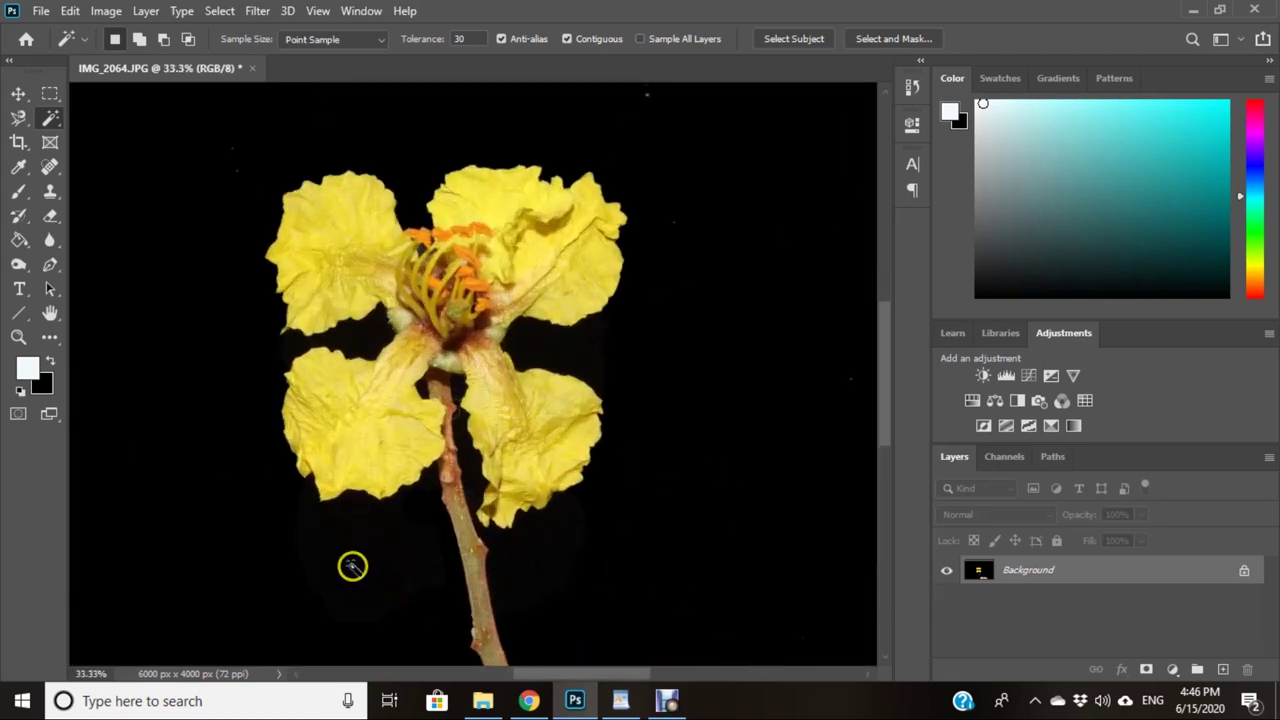
# Step: Reselect the black background to check for leftover cloth, then deselect
pyautogui.click(352, 567)
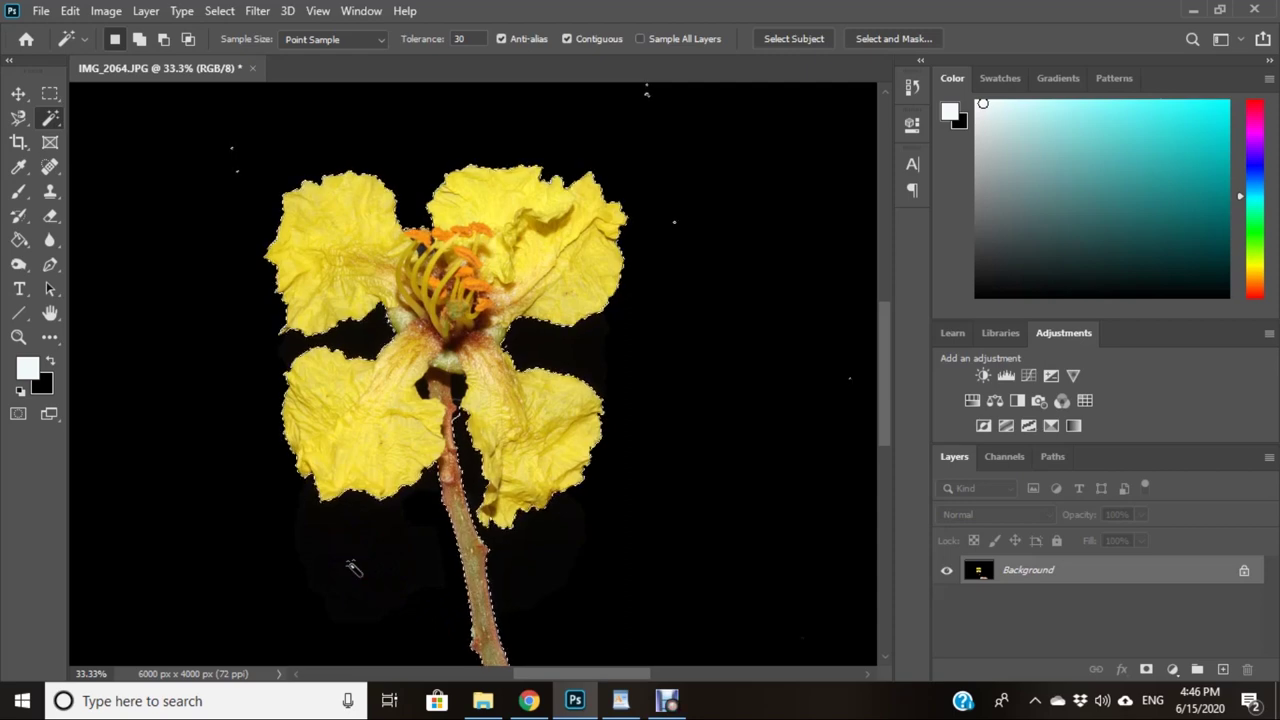
pyautogui.hotkey('ctrl', 'd')
pyautogui.hotkey('ctrl', '-')
pyautogui.hotkey('ctrl', '-')
pyautogui.hotkey('ctrl', '-')
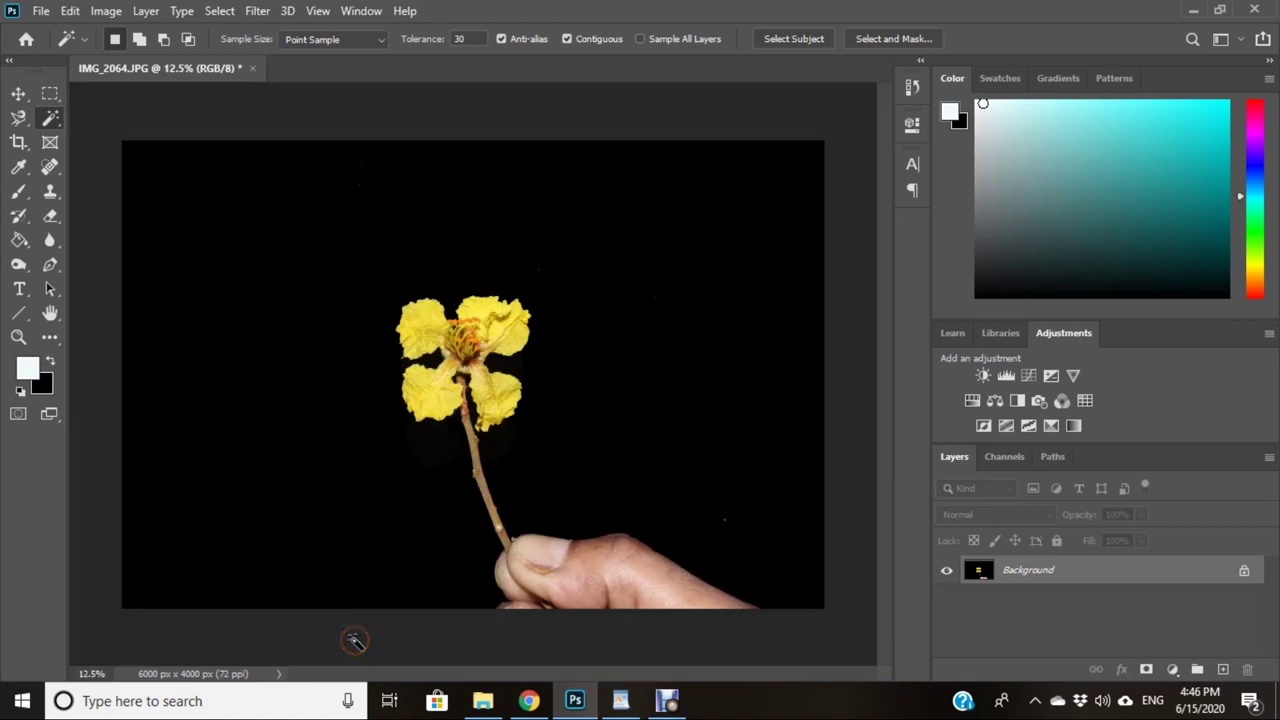
pyautogui.hotkey('ctrl', '+')
pyautogui.hotkey('ctrl', '+')
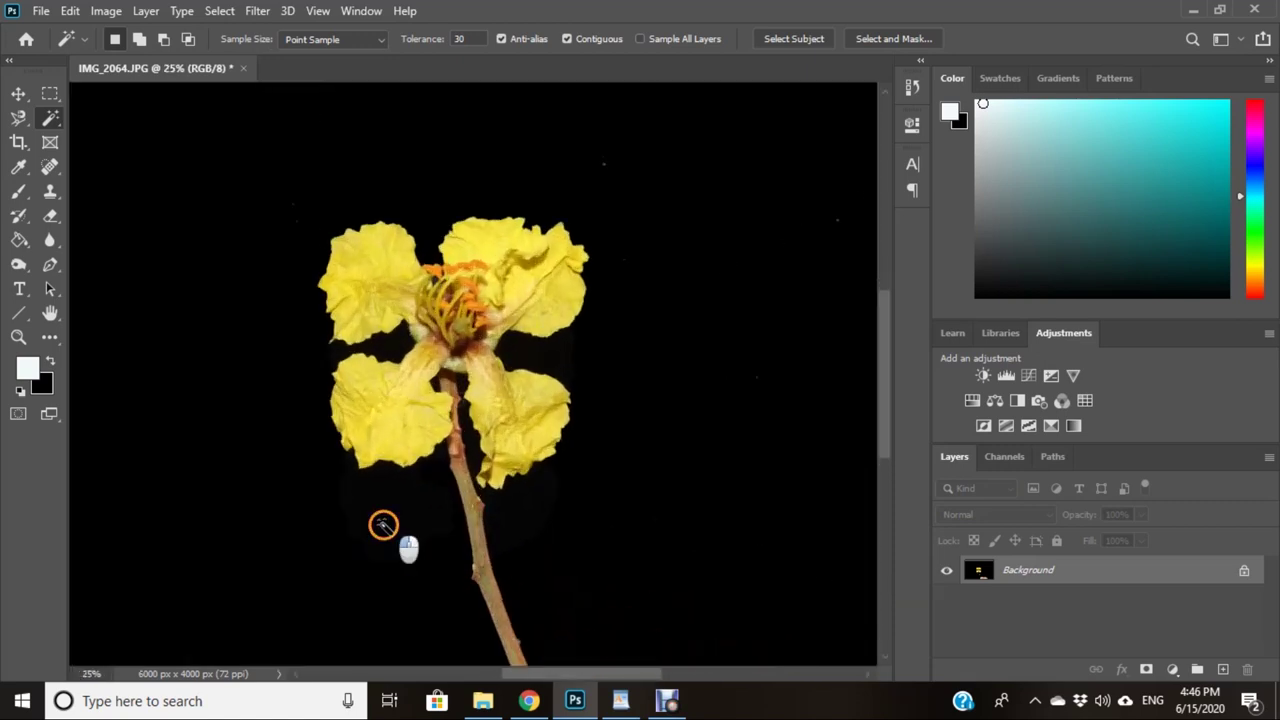
pyautogui.click(383, 524)
pyautogui.hotkey('ctrl', '-')
pyautogui.hotkey('ctrl', '-')
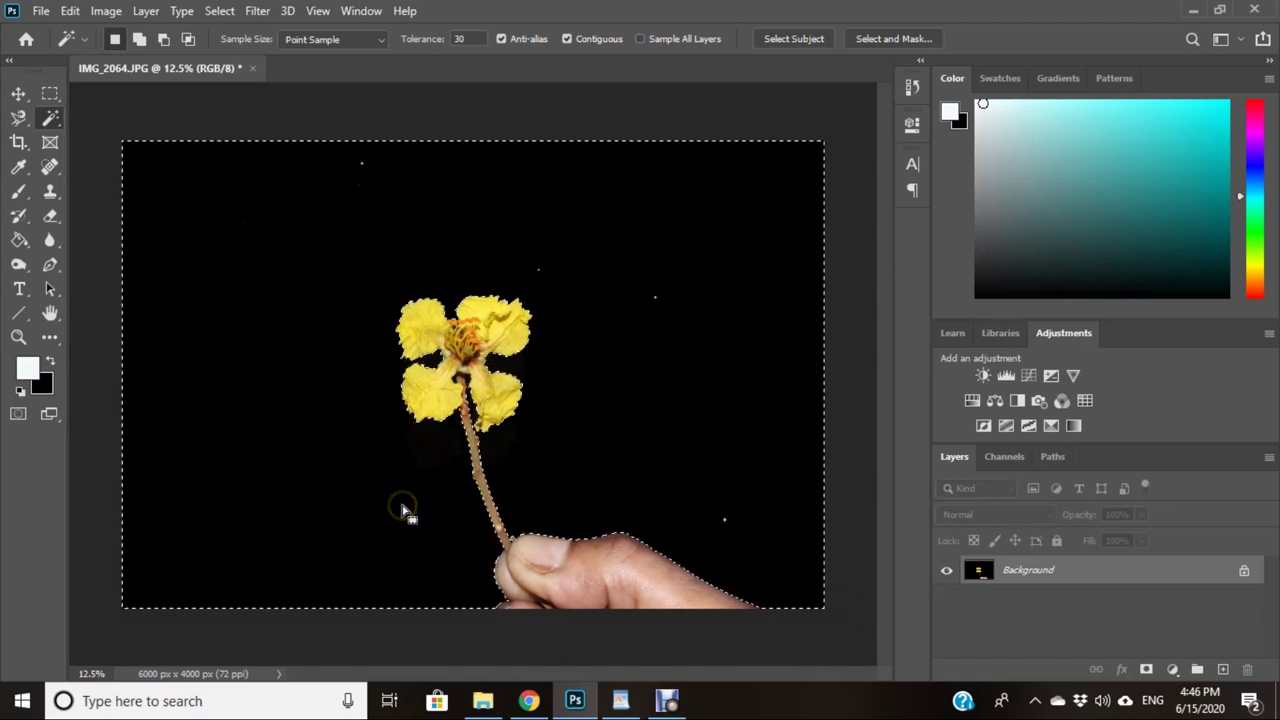
pyautogui.moveTo(846, 431); pyautogui.dragTo(851, 374)
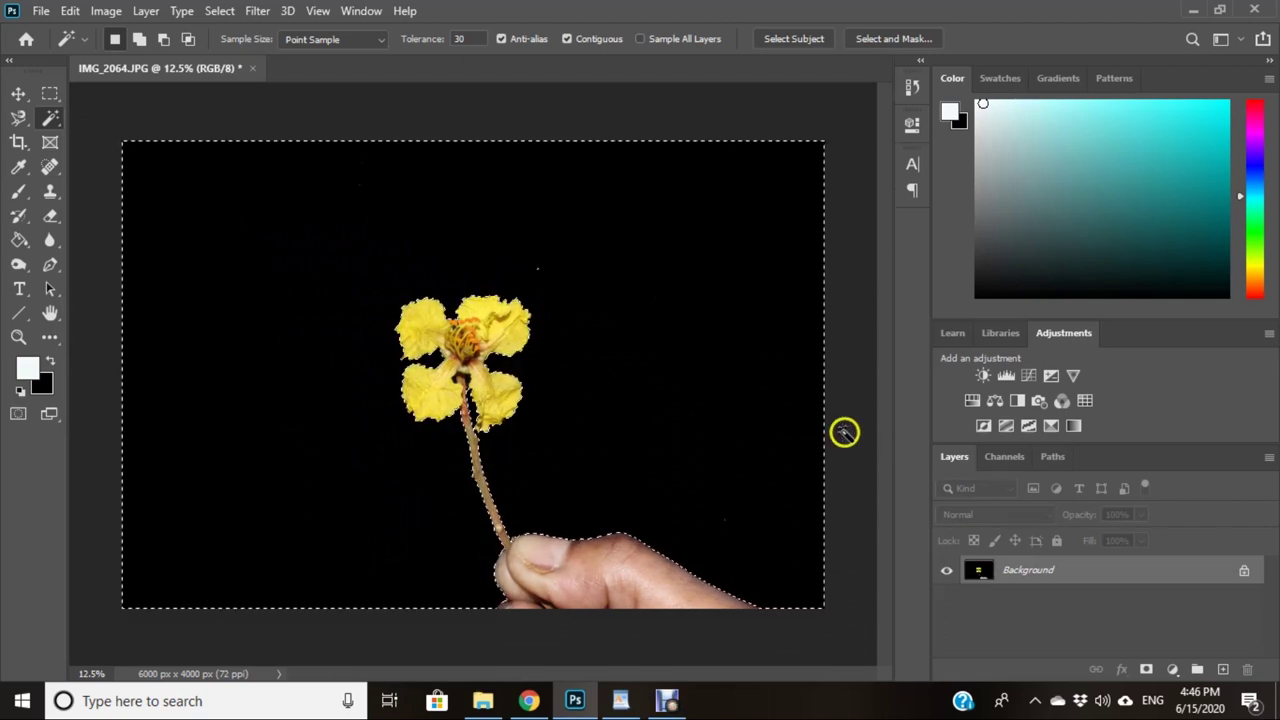
pyautogui.click(851, 374)
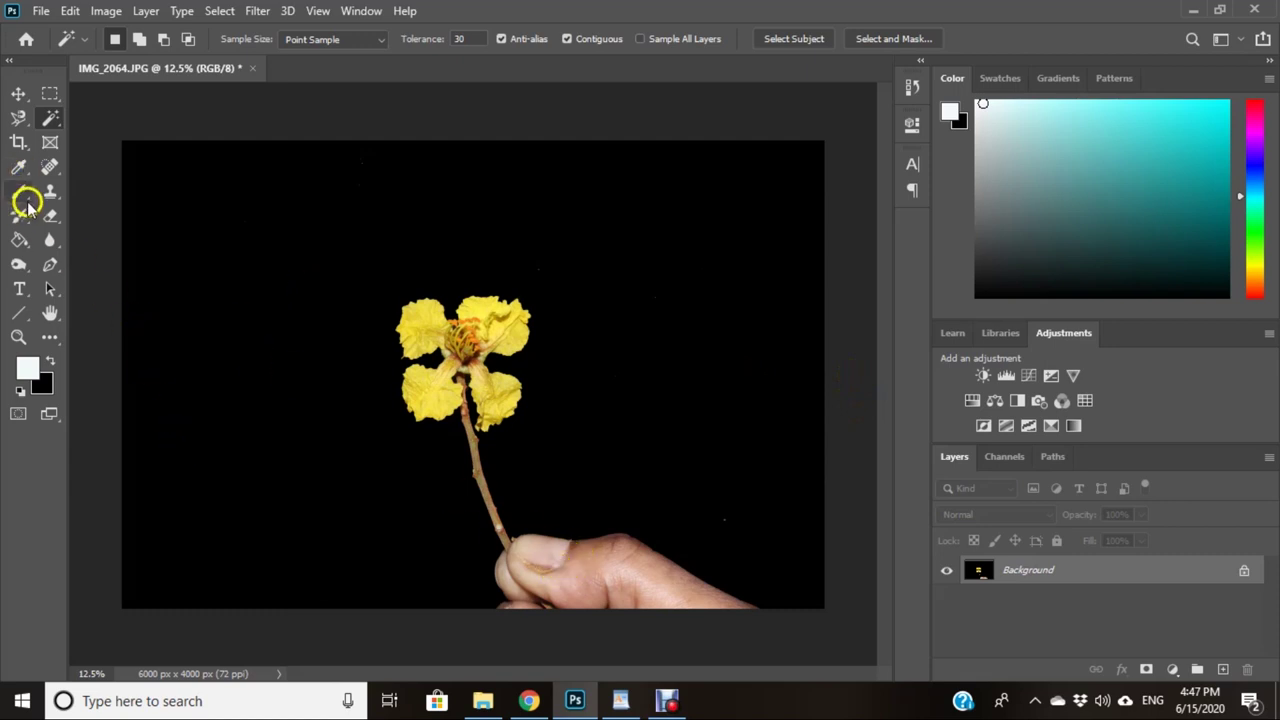
# Step: Paint over the hand and thumb in black with the Brush tool
pyautogui.click(20, 193)
pyautogui.click(69, 189)
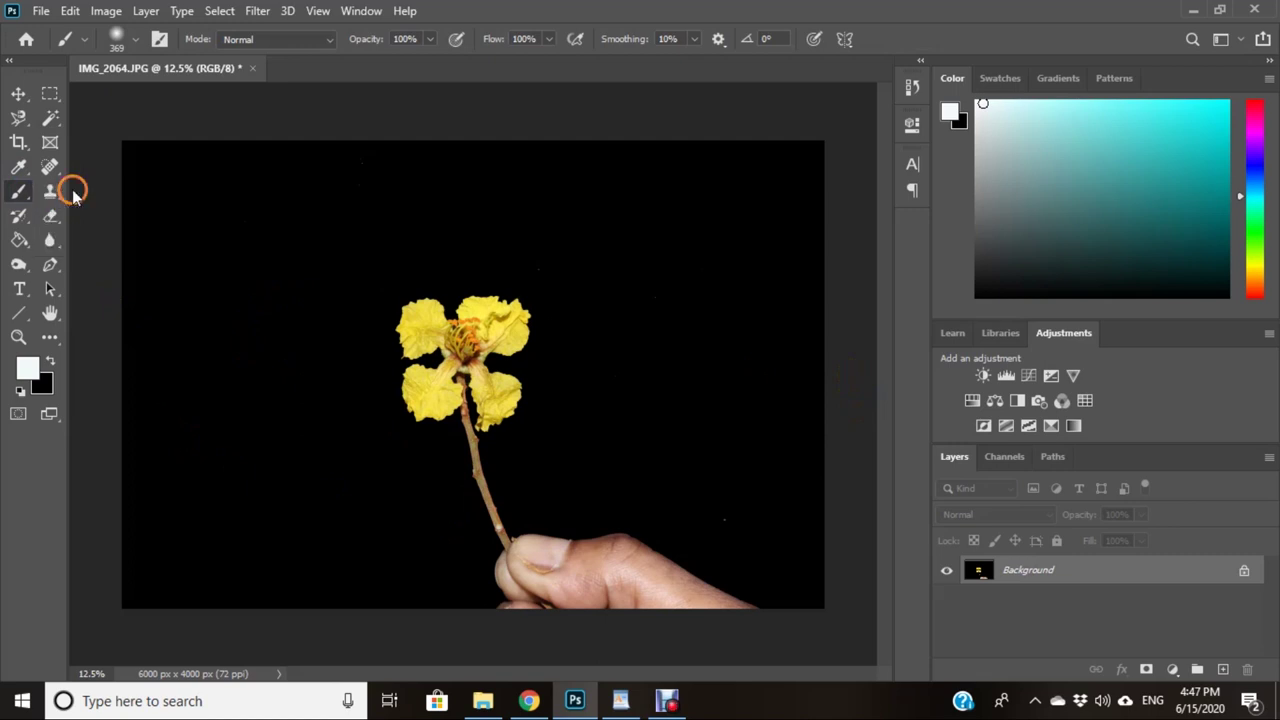
pyautogui.click(50, 363)
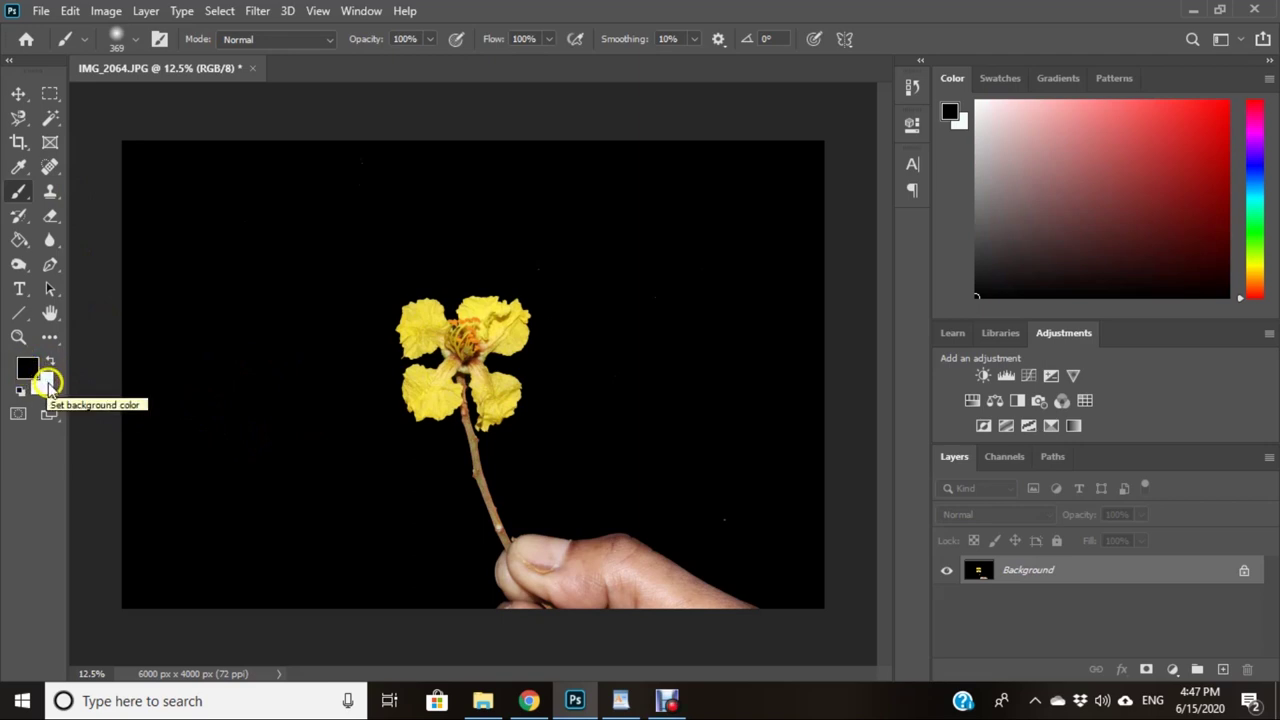
pyautogui.click(27, 366)
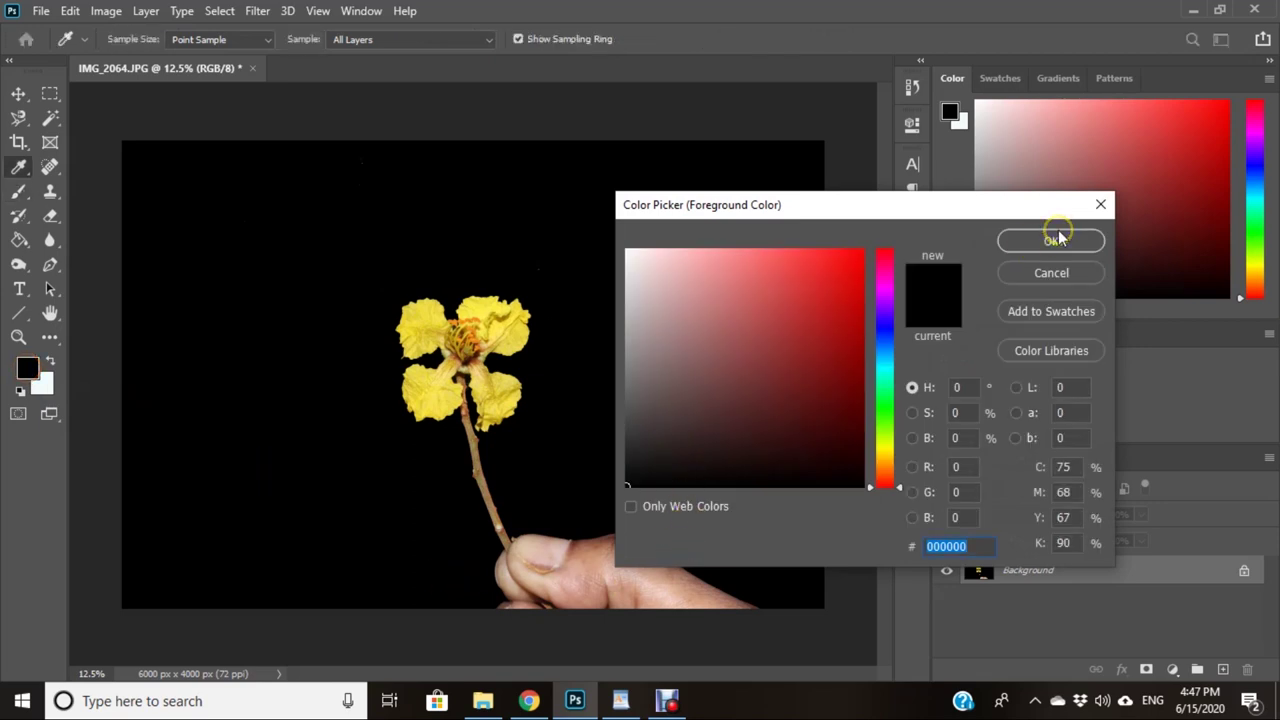
pyautogui.click(1057, 239)
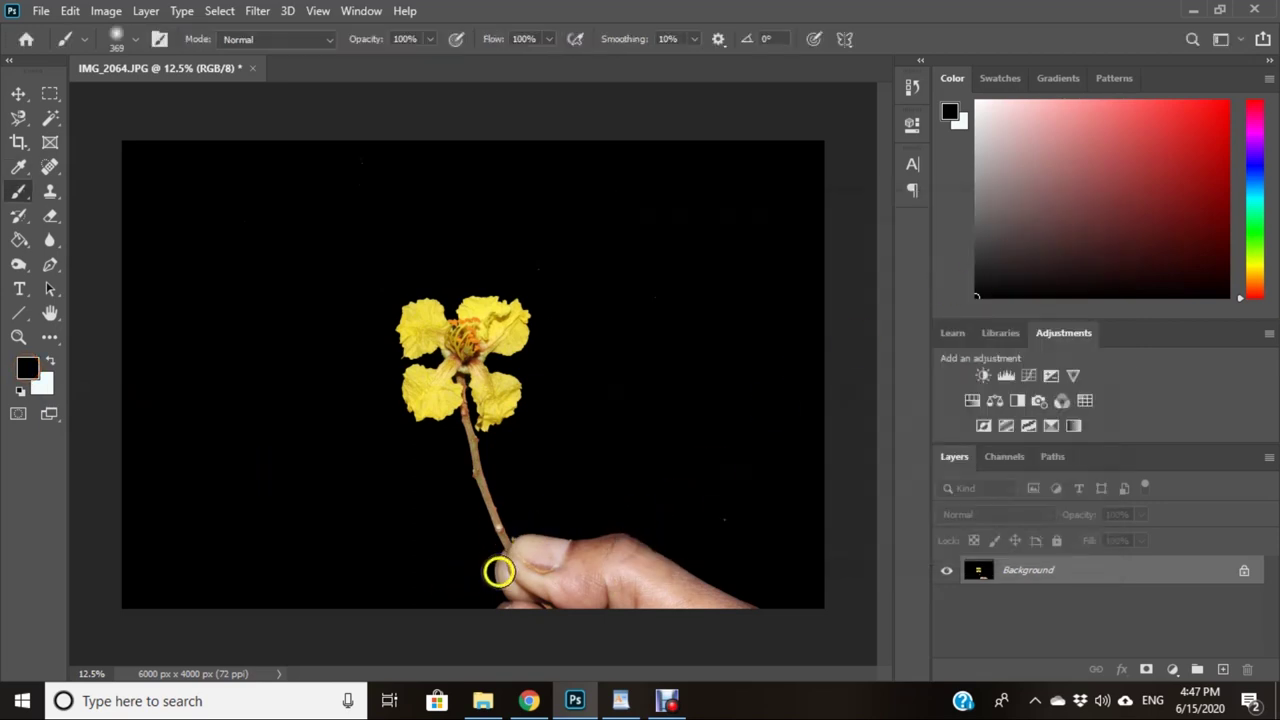
pyautogui.moveTo(499, 572)
pyautogui.mouseDown()
pyautogui.moveTo(521, 545)
pyautogui.moveTo(508, 543)
pyautogui.moveTo(603, 528)
pyautogui.moveTo(451, 648)
pyautogui.moveTo(507, 585)
pyautogui.moveTo(629, 563)
pyautogui.moveTo(674, 609)
pyautogui.moveTo(766, 487)
pyautogui.moveTo(700, 551)
pyautogui.moveTo(631, 500)
pyautogui.moveTo(766, 623)
pyautogui.moveTo(755, 599)
pyautogui.moveTo(746, 611)
pyautogui.mouseUp()
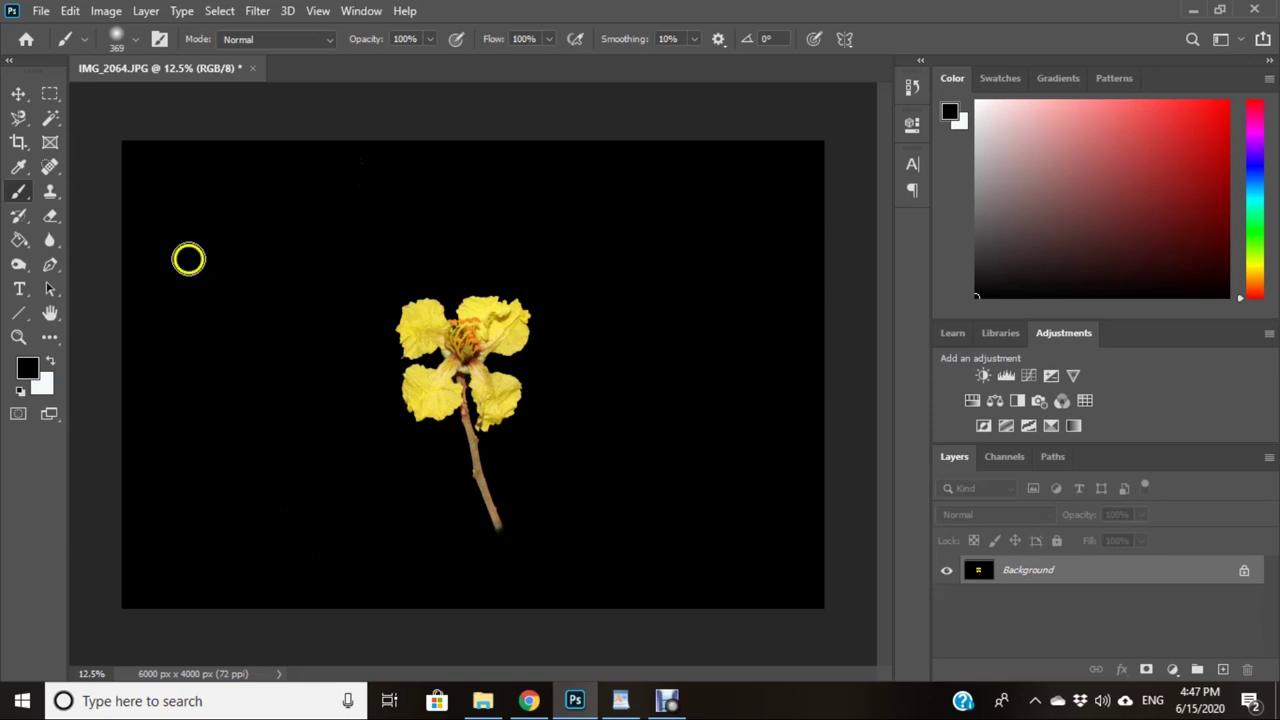
pyautogui.click(20, 92)
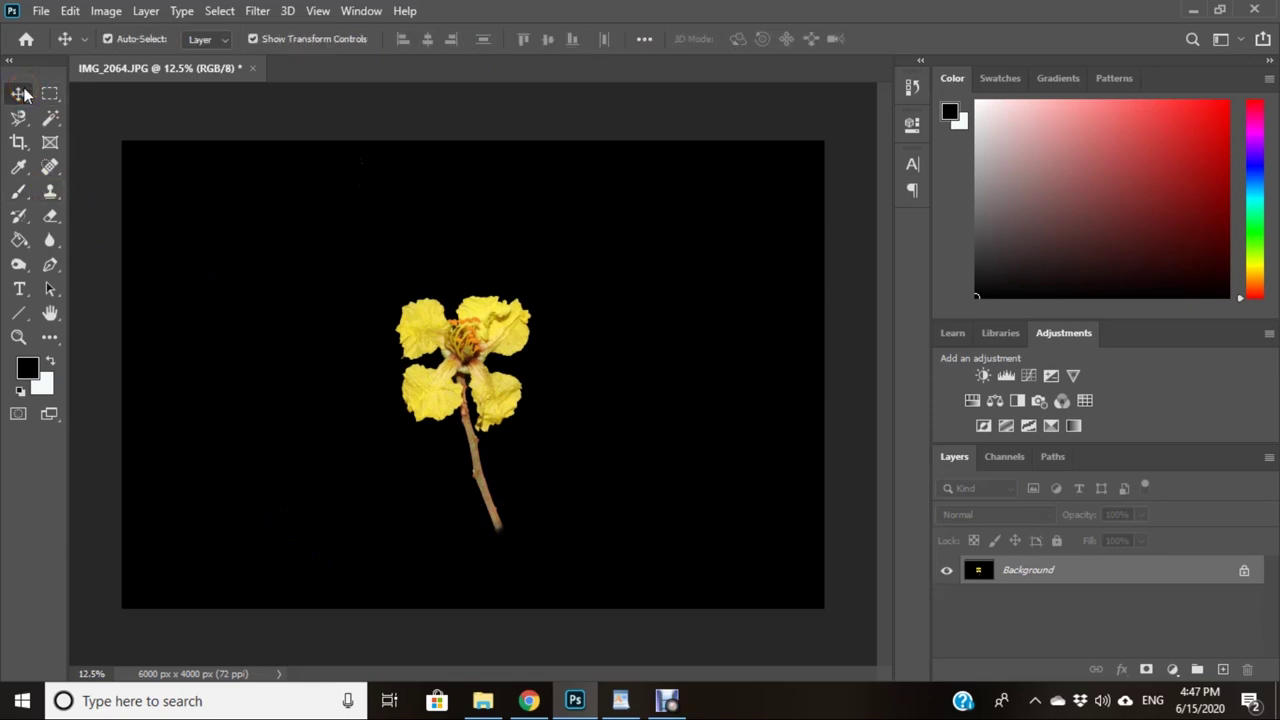
# Step: Save the image as 'black background' JPEG at Quality 12 Maximum, then close it
pyautogui.click(39, 11)
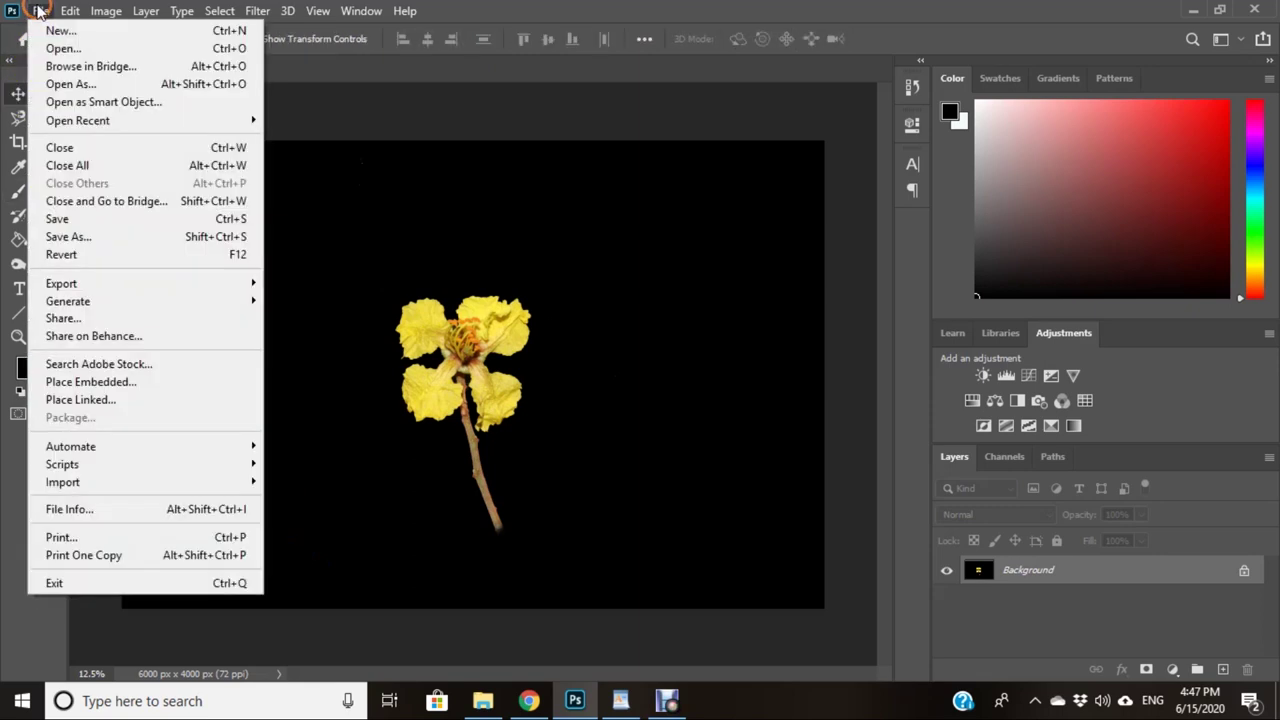
pyautogui.click(87, 240)
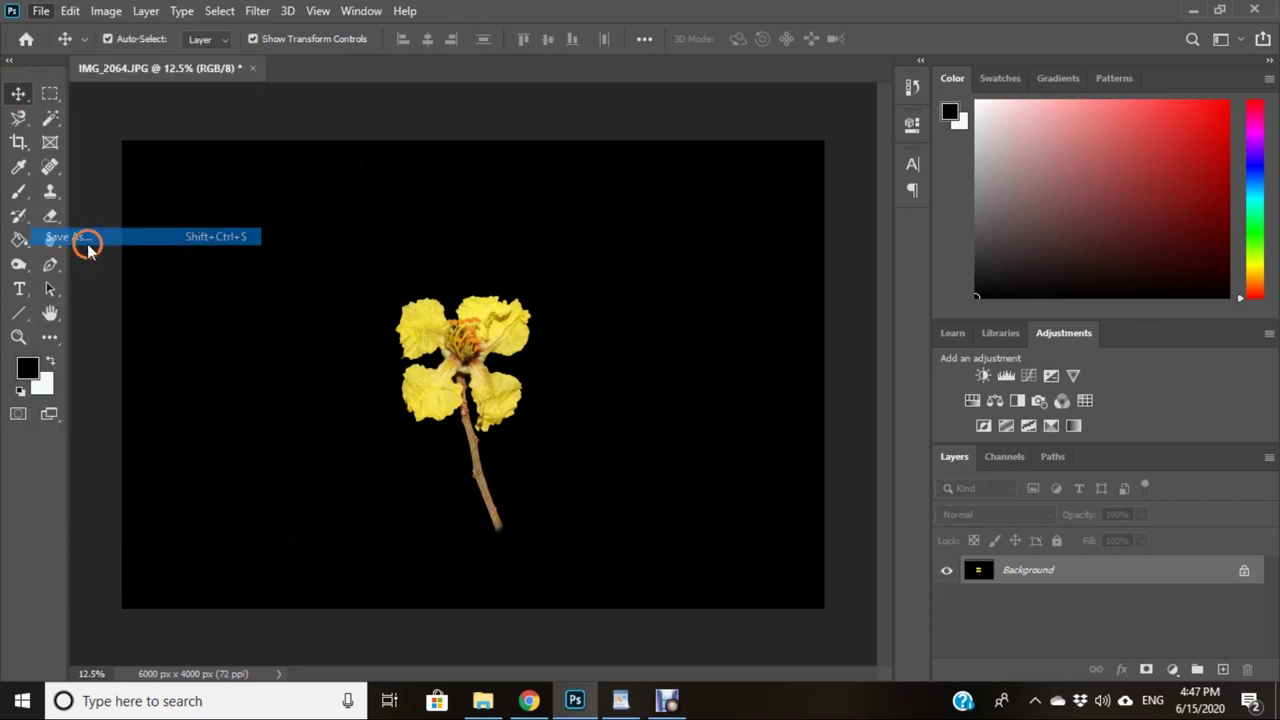
pyautogui.scroll(3, 84, 246)
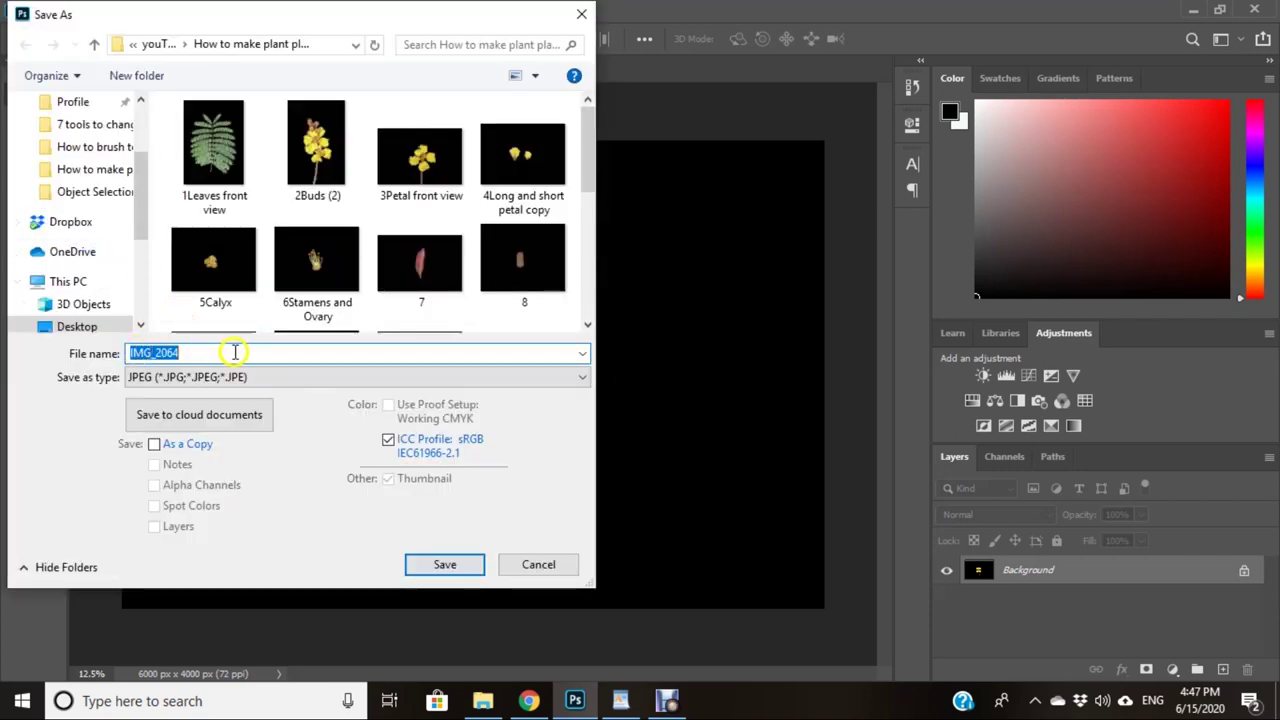
pyautogui.write('blac')
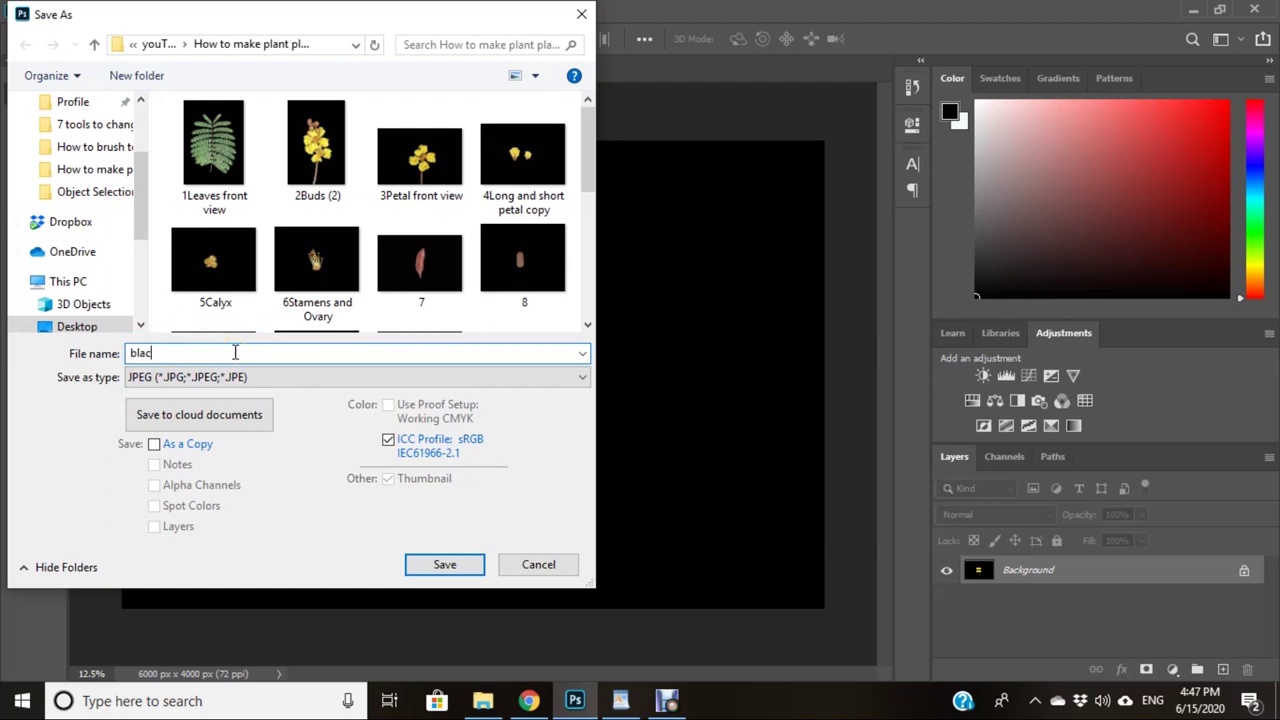
pyautogui.write('background')
pyautogui.click(422, 562)
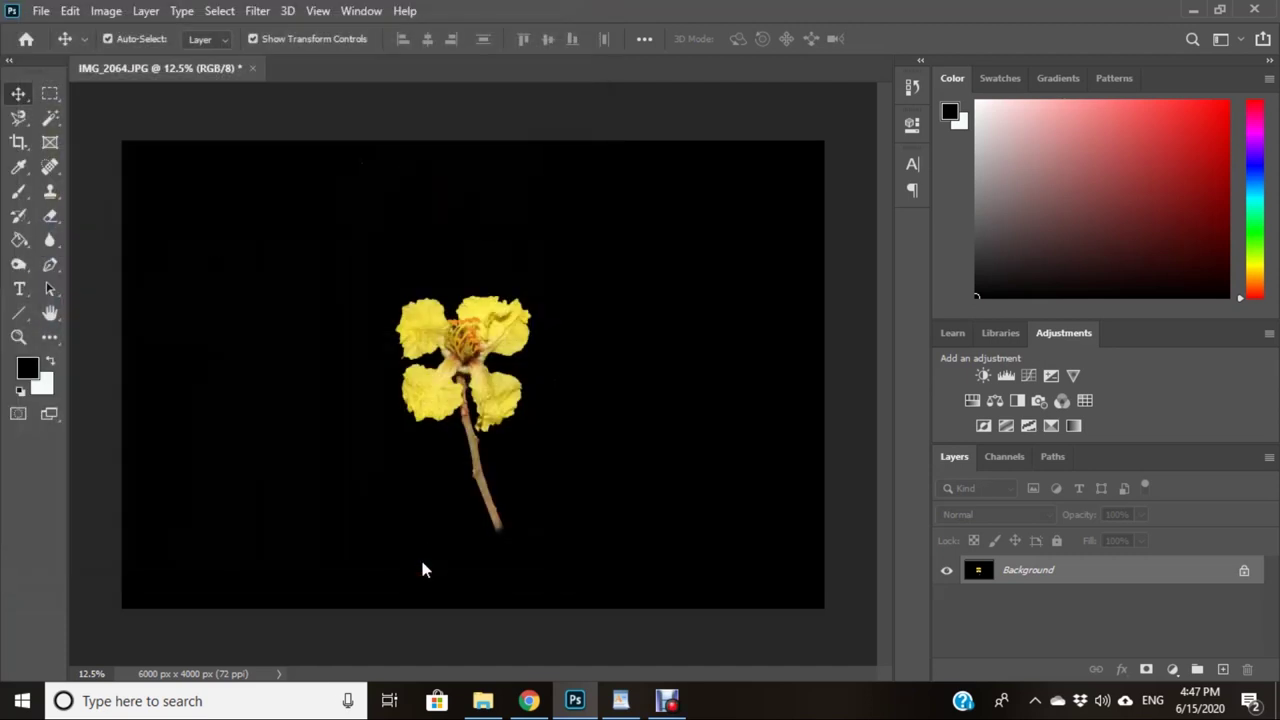
pyautogui.click(515, 212)
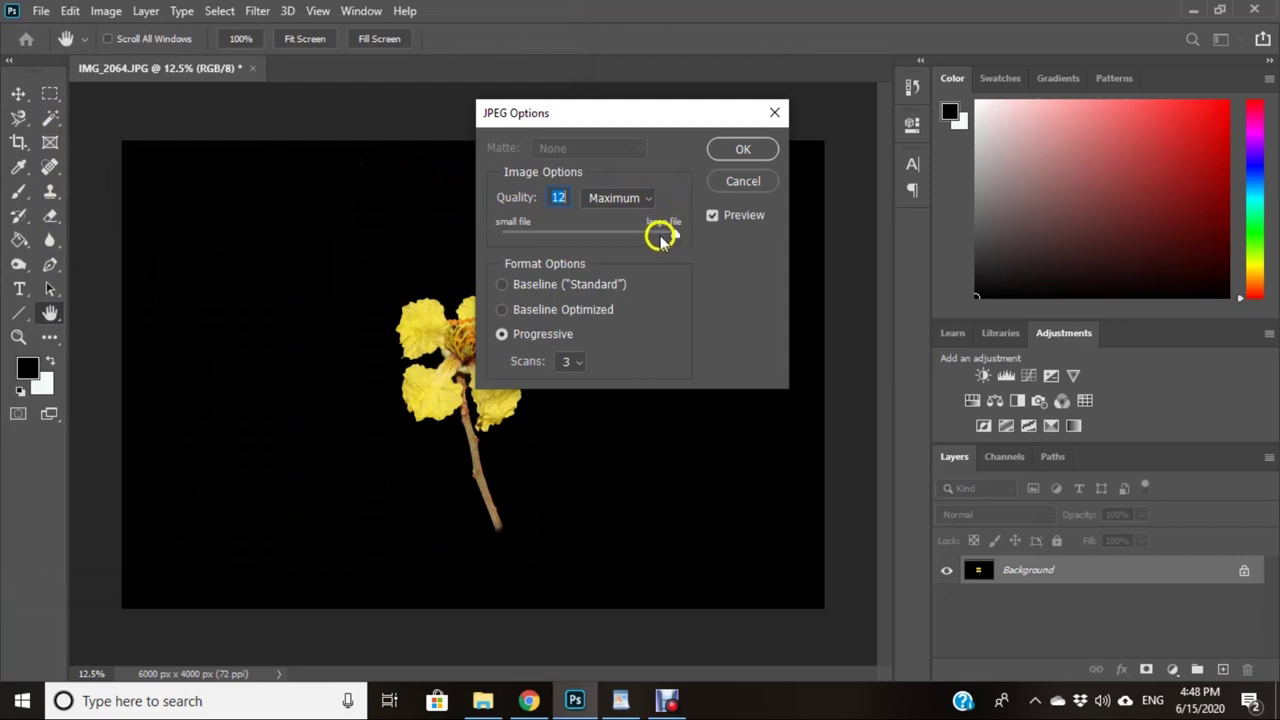
pyautogui.click(743, 150)
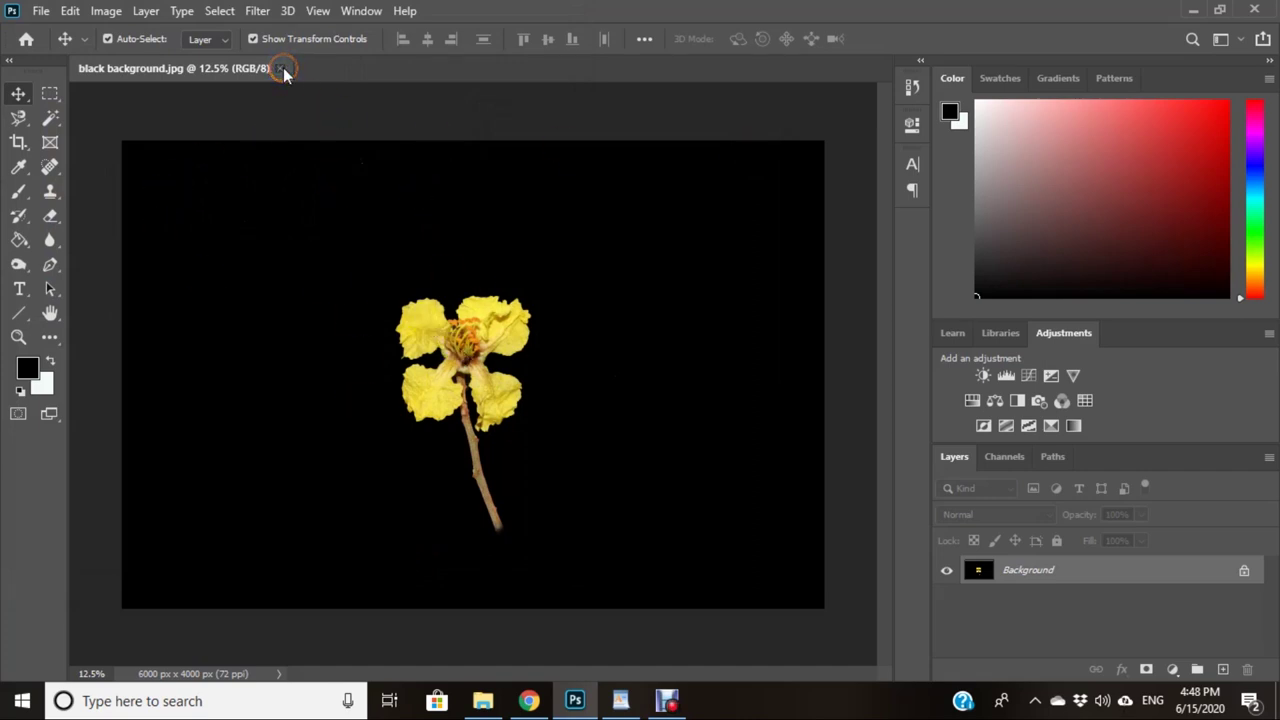
pyautogui.hotkey('ctrl', 'w')
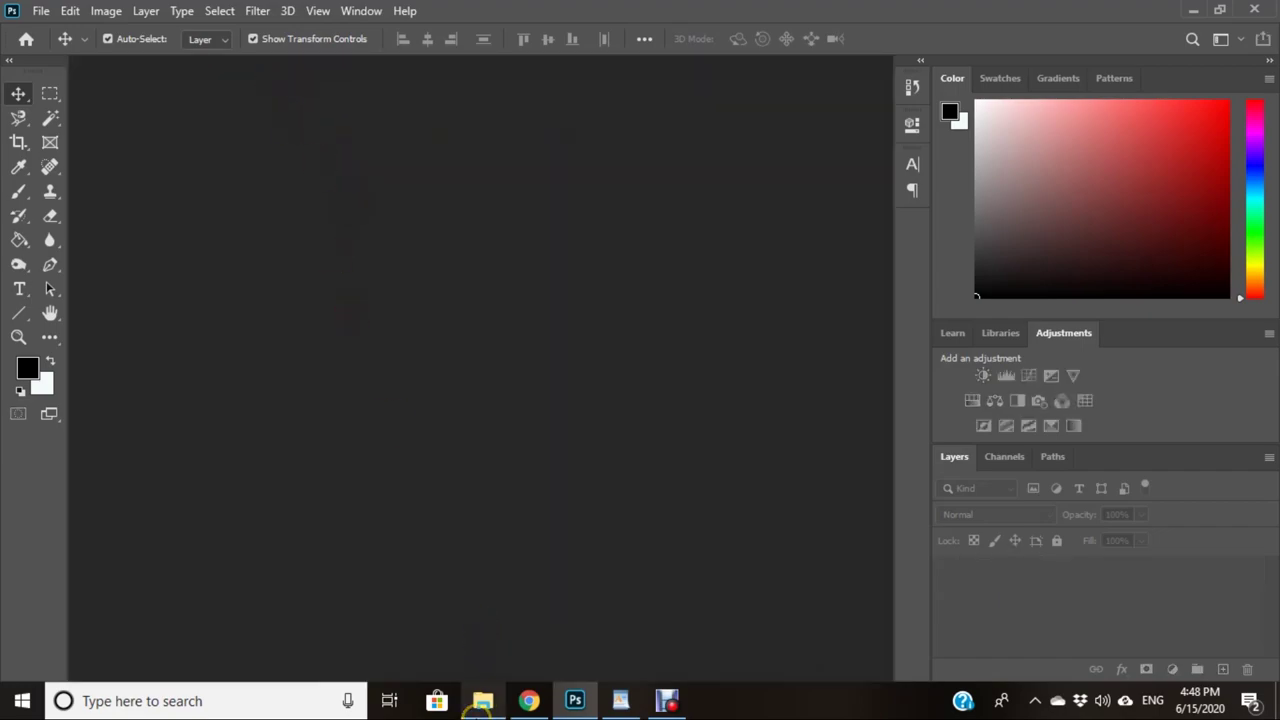
pyautogui.click(483, 700)
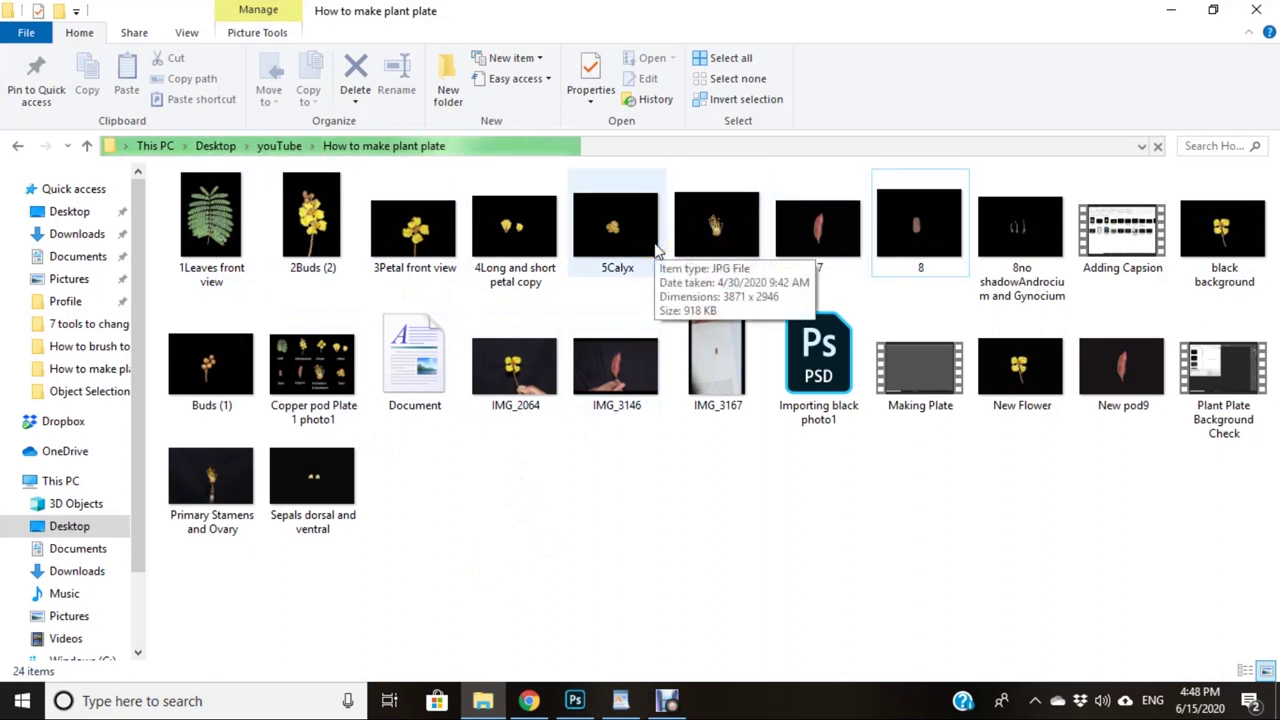
pyautogui.click(575, 700)
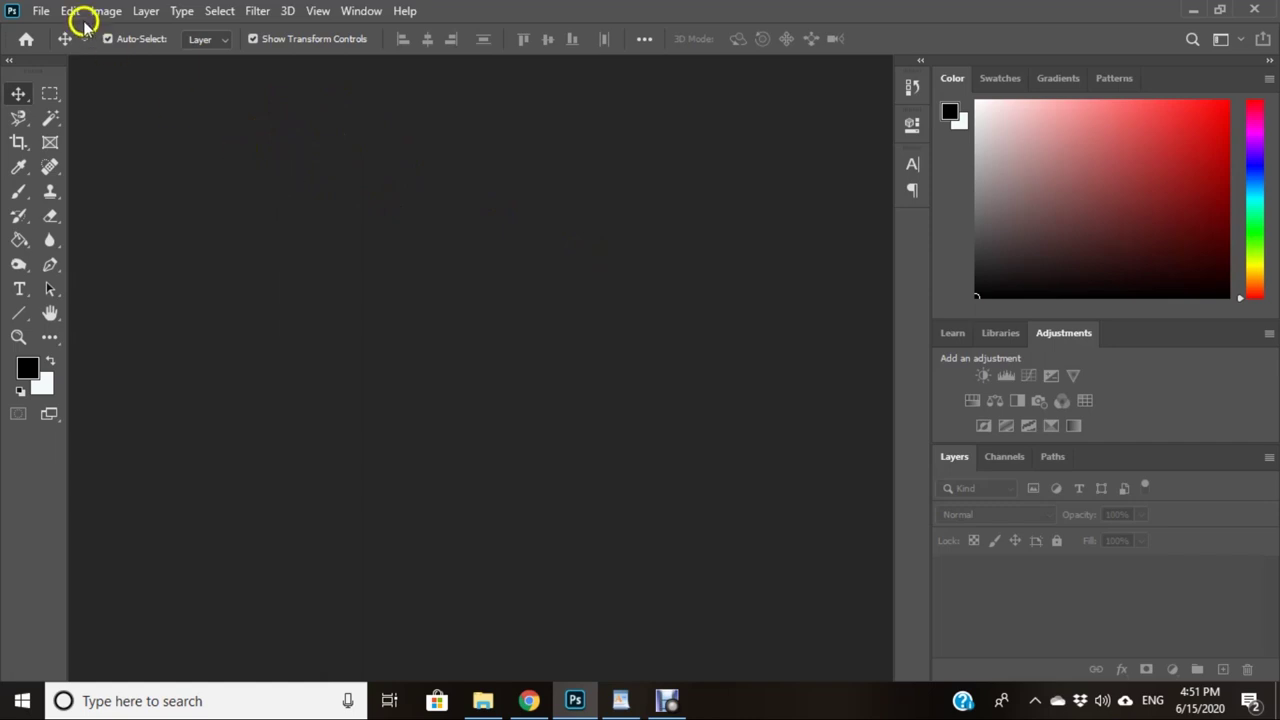
# Step: Create a 7 × 5 in, 300 ppi document with Black background contents
pyautogui.click(40, 10)
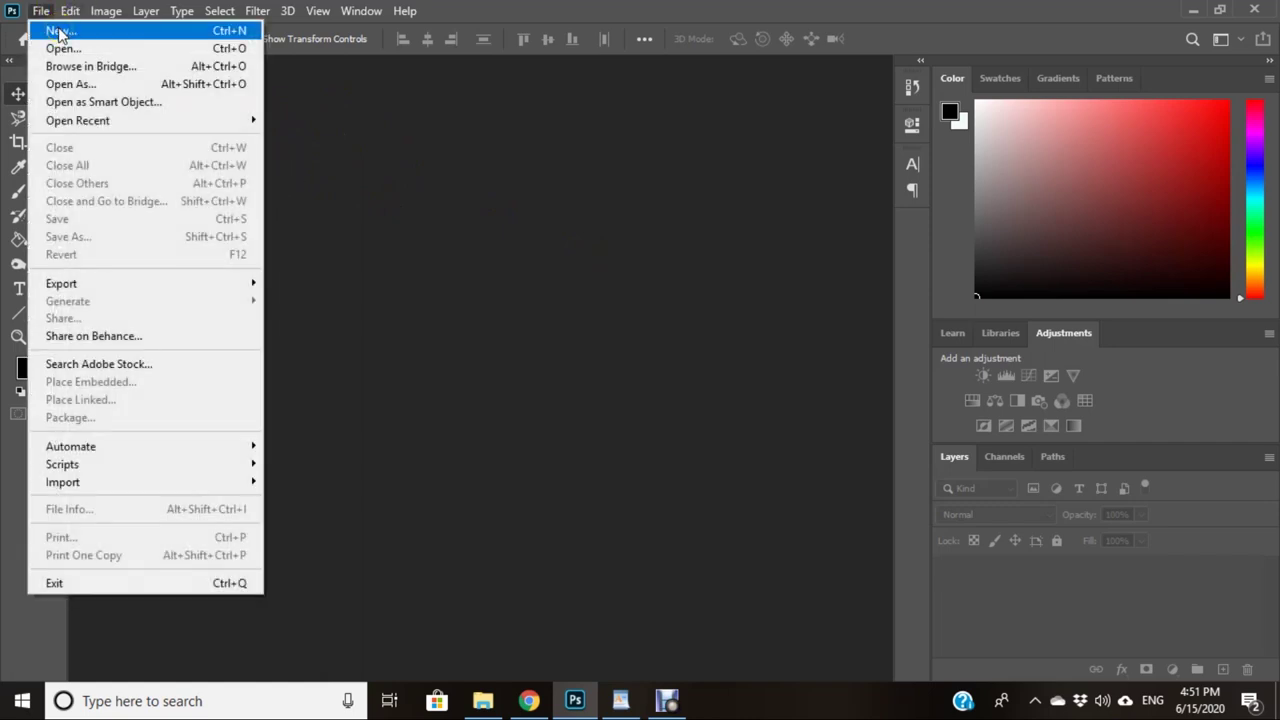
pyautogui.click(58, 31)
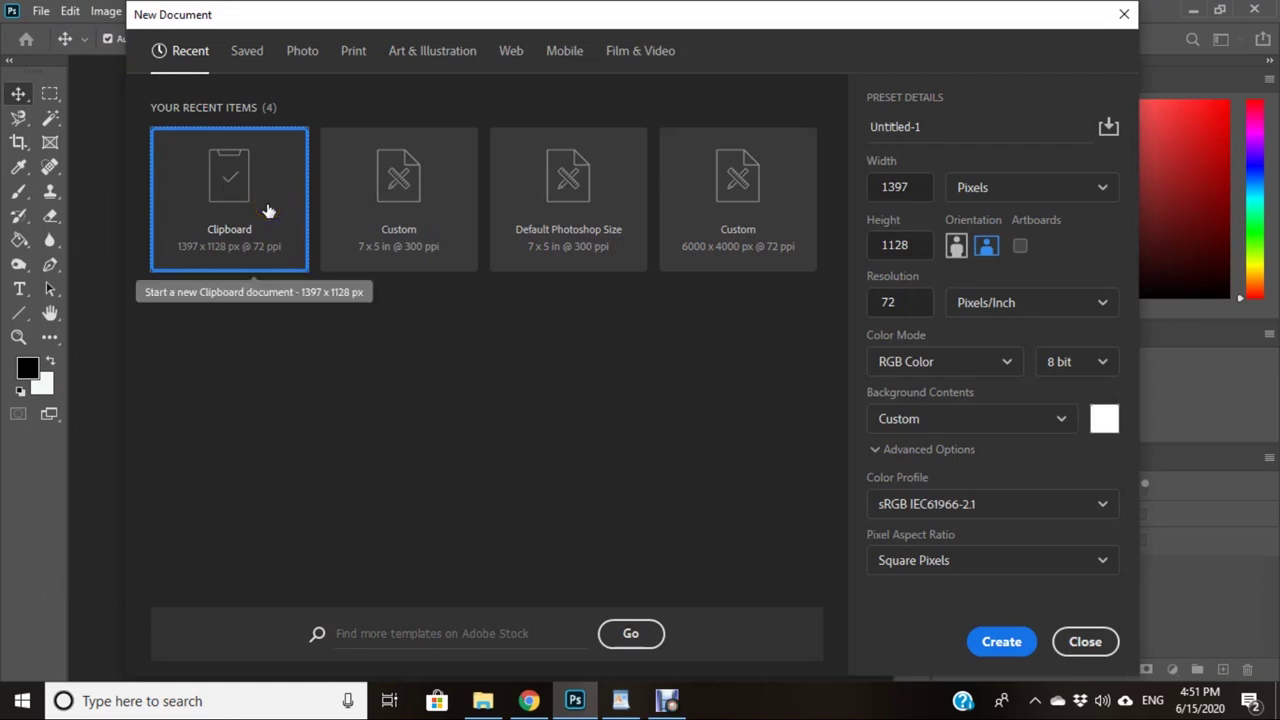
pyautogui.click(384, 212)
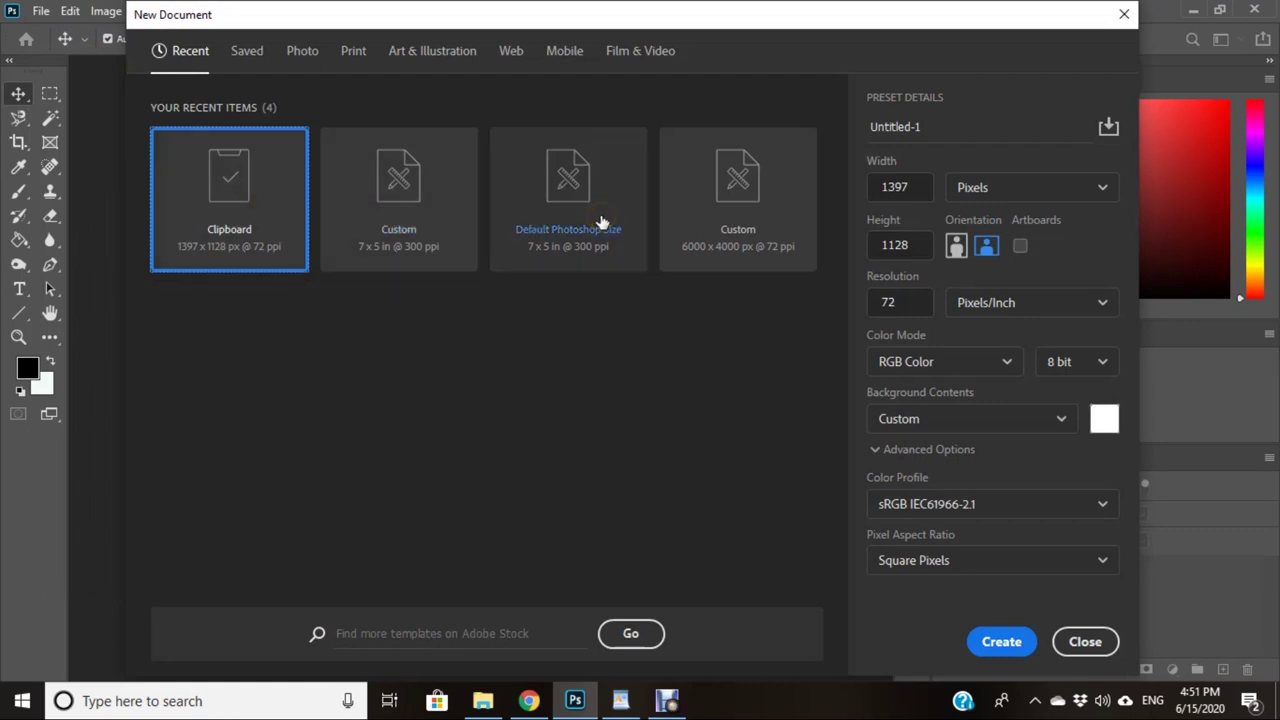
pyautogui.click(601, 222)
pyautogui.click(873, 341)
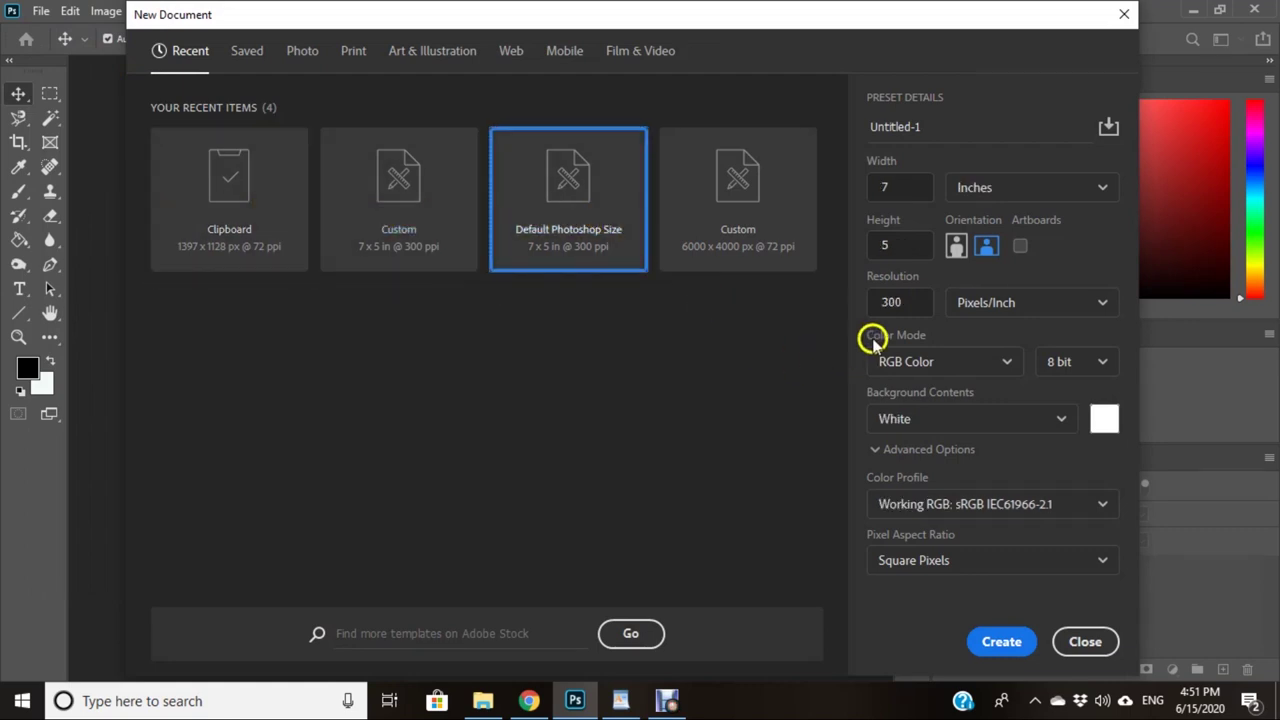
pyautogui.click(942, 426)
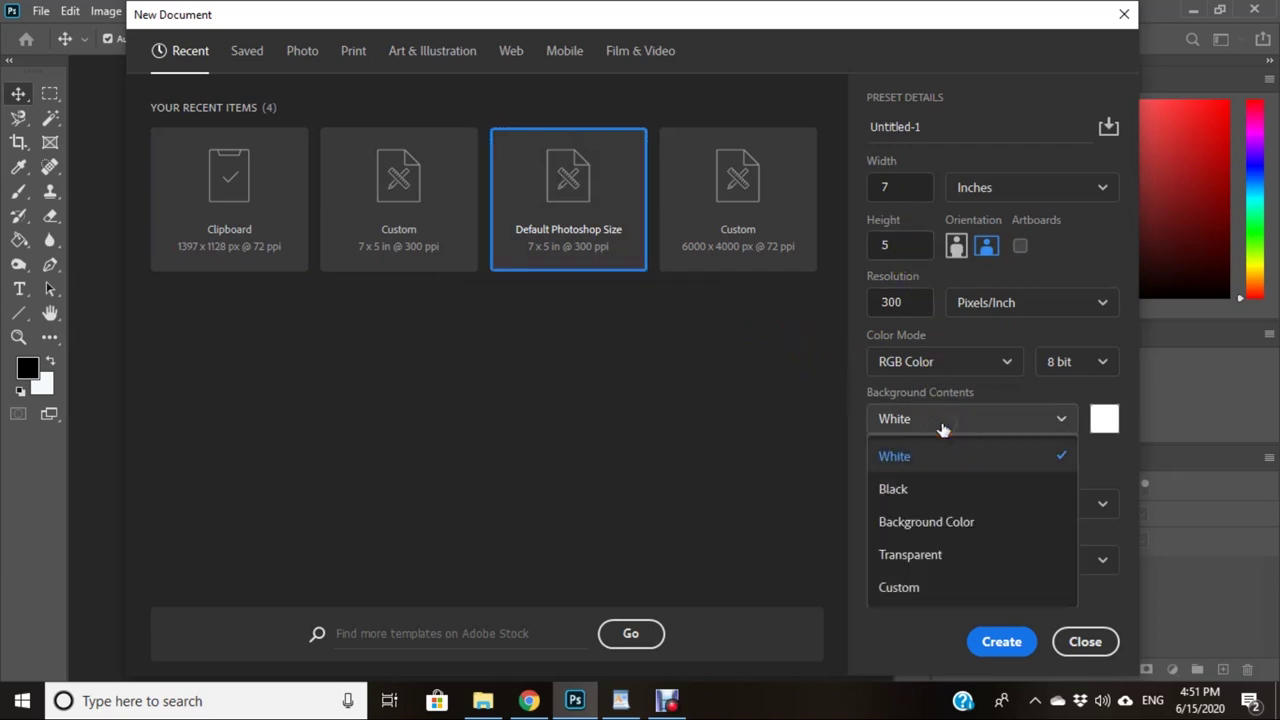
pyautogui.click(935, 486)
pyautogui.click(922, 489)
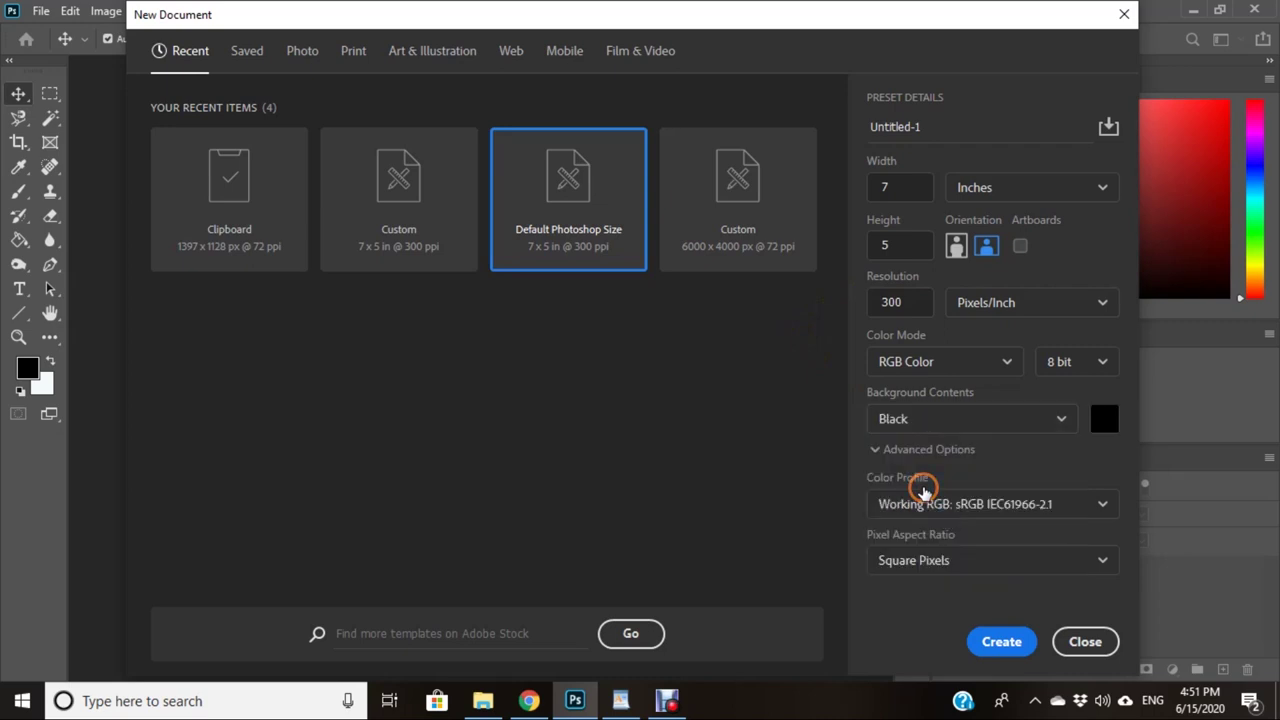
pyautogui.click(1027, 641)
pyautogui.click(1012, 641)
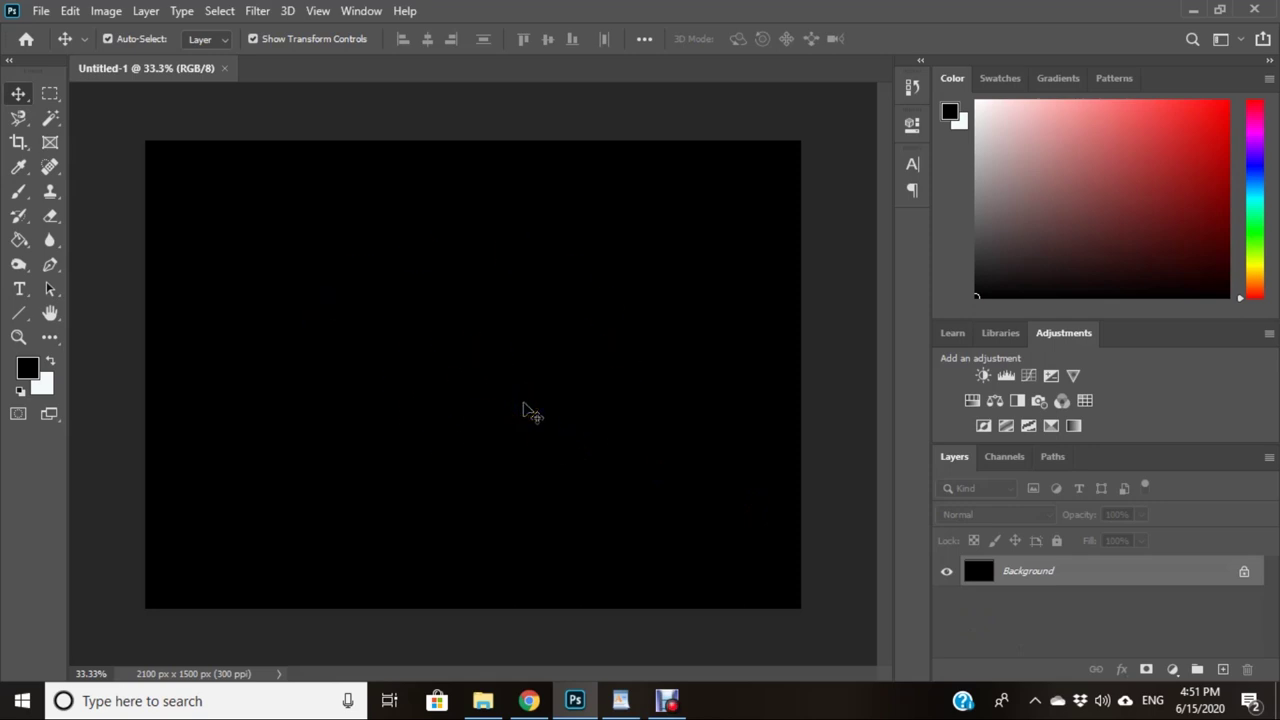
# Step: Arrange the plant-image folder window beside the black canvas
pyautogui.click(482, 698)
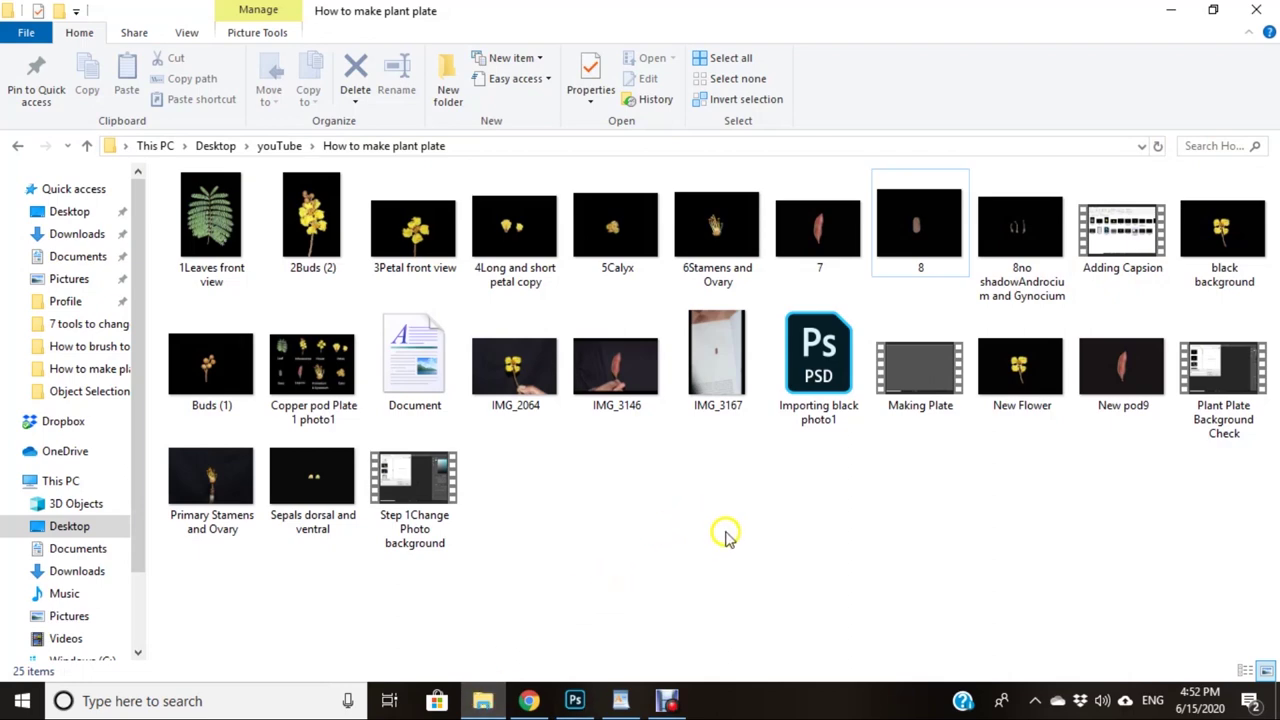
pyautogui.click(1216, 9)
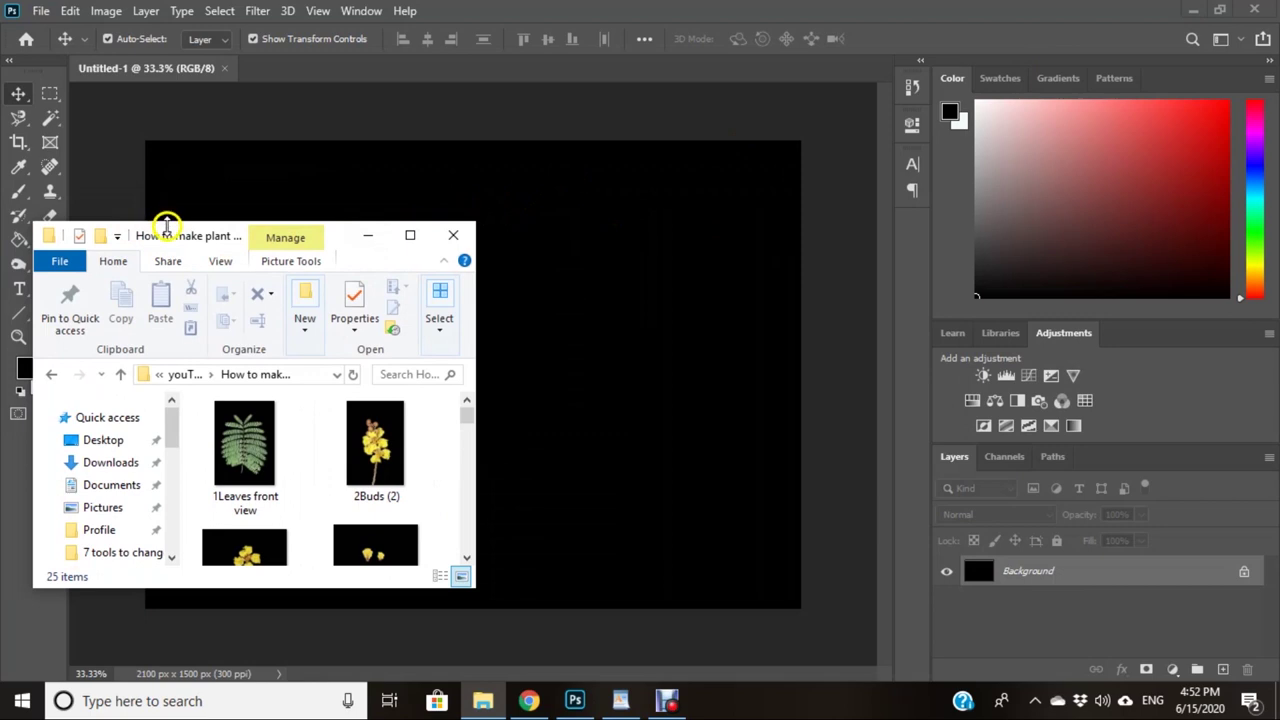
pyautogui.moveTo(166, 225); pyautogui.dragTo(929, 206)
pyautogui.click(929, 206)
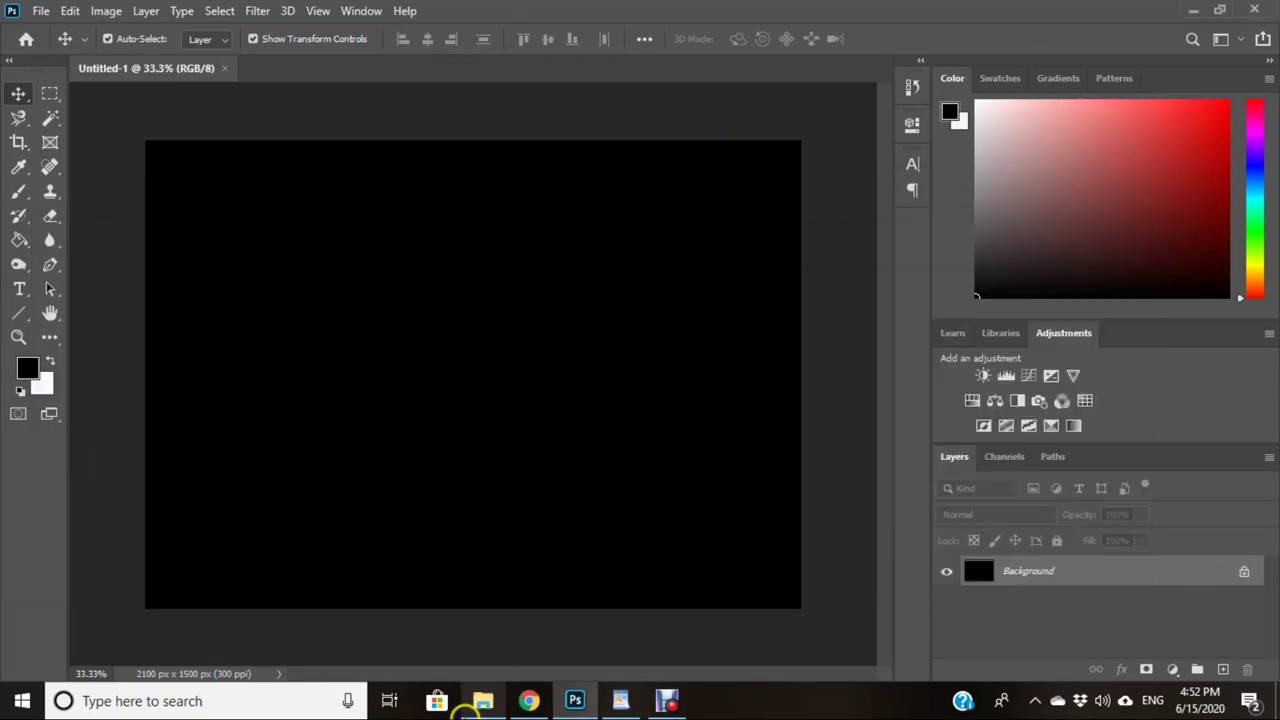
pyautogui.click(494, 693)
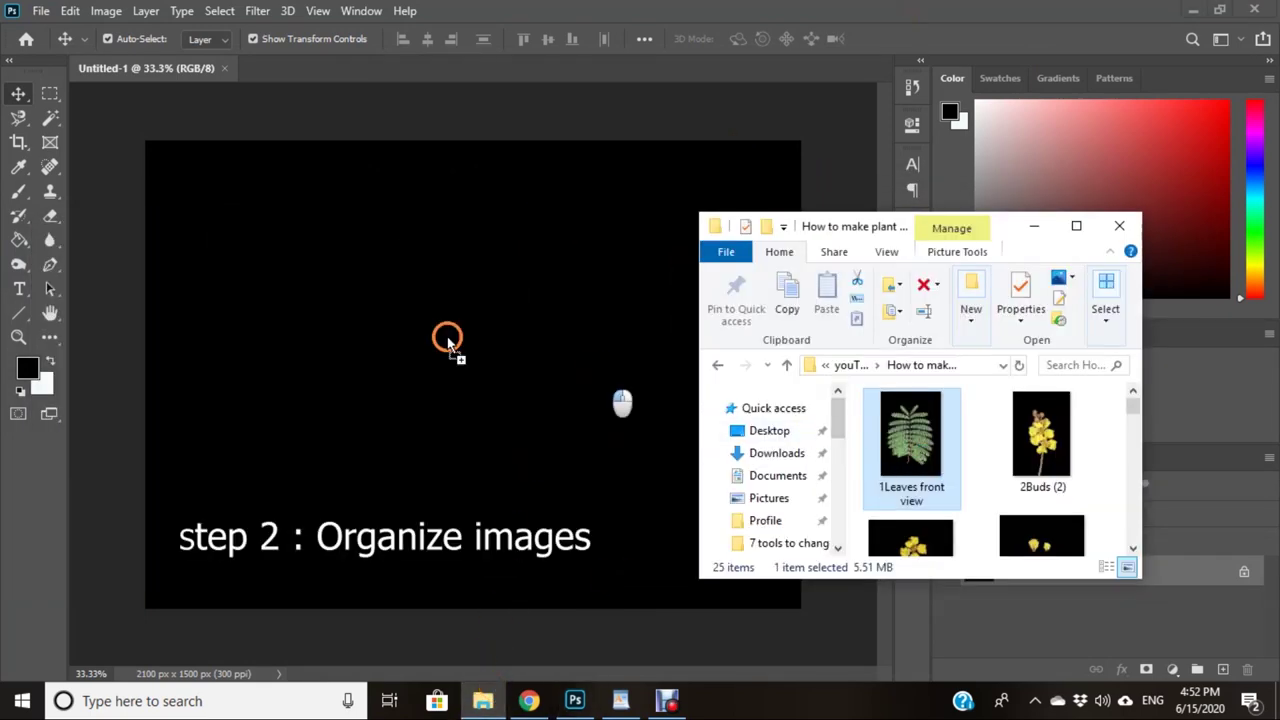
pyautogui.click(272, 272)
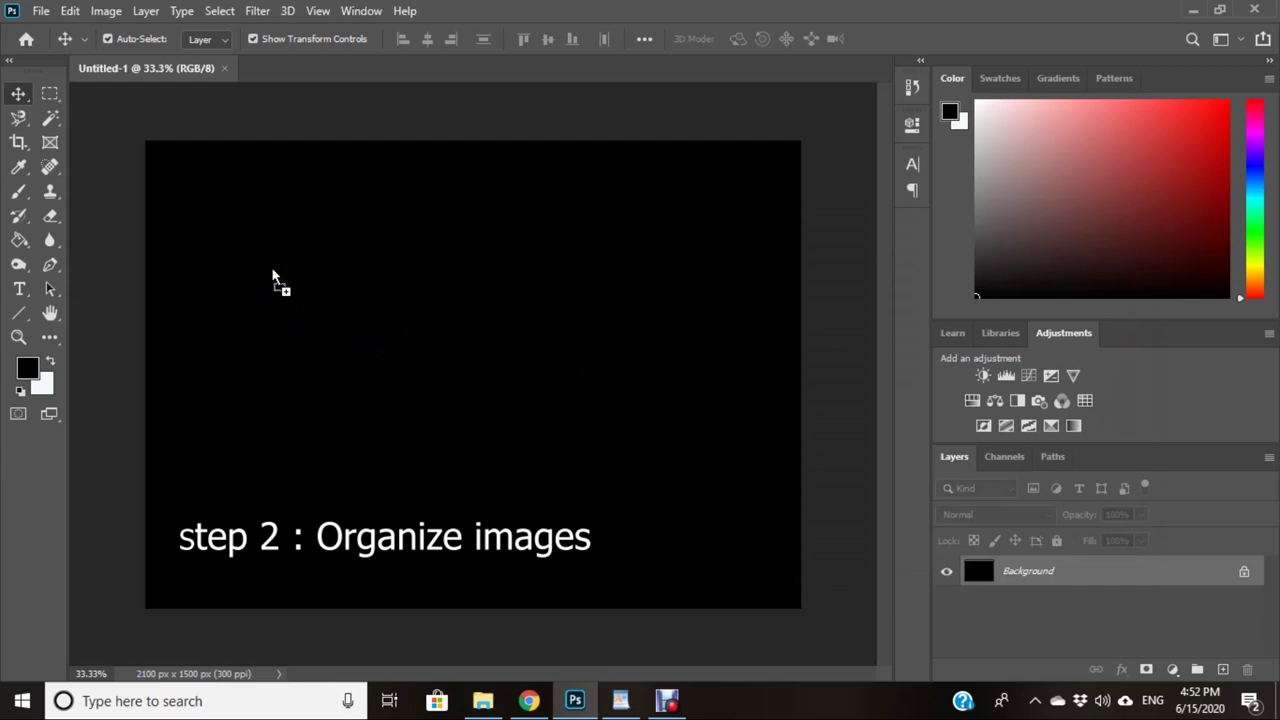
# Step: Place 1Leaves front view, scaled small in the canvas's upper-left corner
pyautogui.moveTo(272, 272); pyautogui.dragTo(274, 277)
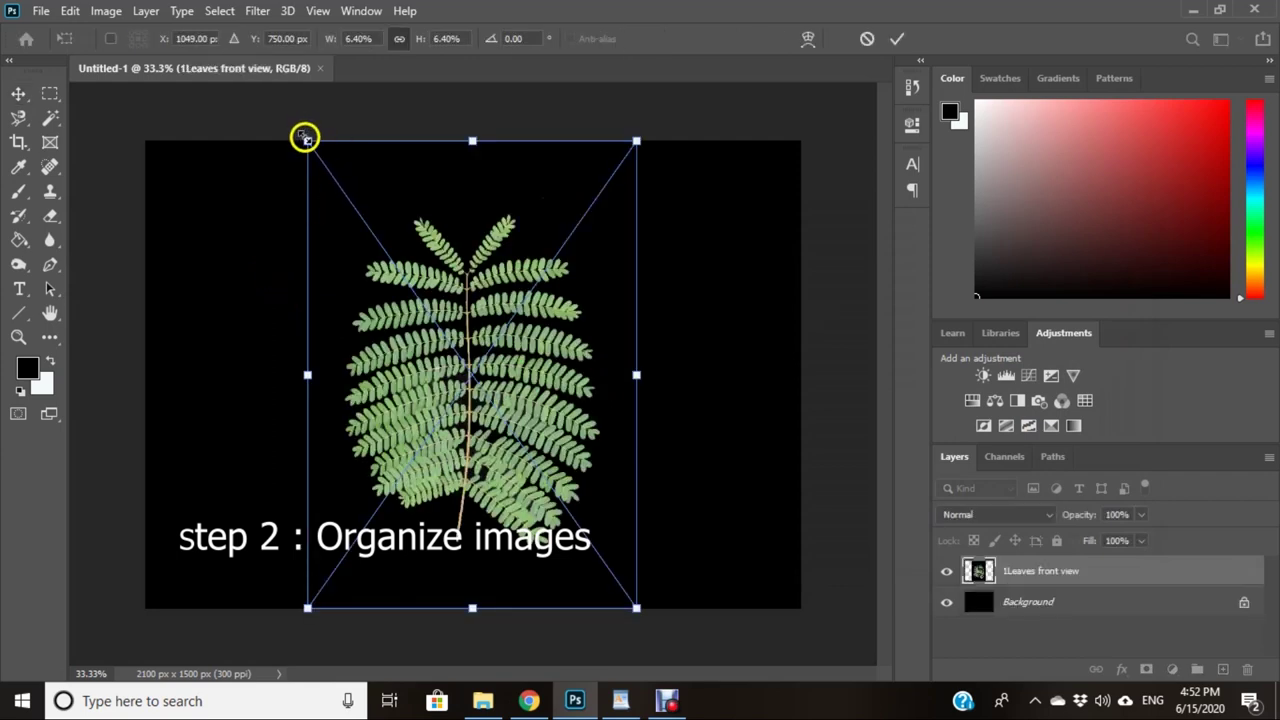
pyautogui.moveTo(306, 139)
pyautogui.mouseDown()
pyautogui.moveTo(570, 497)
pyautogui.moveTo(514, 406)
pyautogui.moveTo(414, 366)
pyautogui.moveTo(234, 211)
pyautogui.mouseUp()
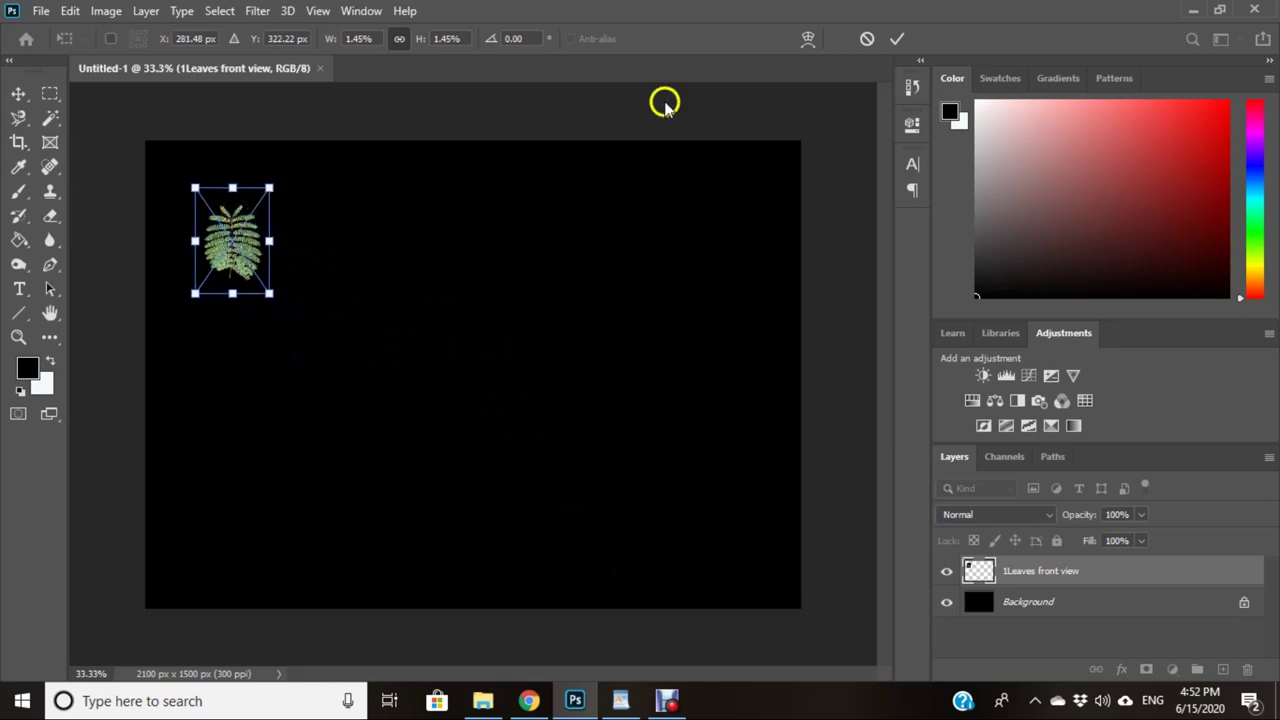
pyautogui.moveTo(269, 293); pyautogui.dragTo(284, 318)
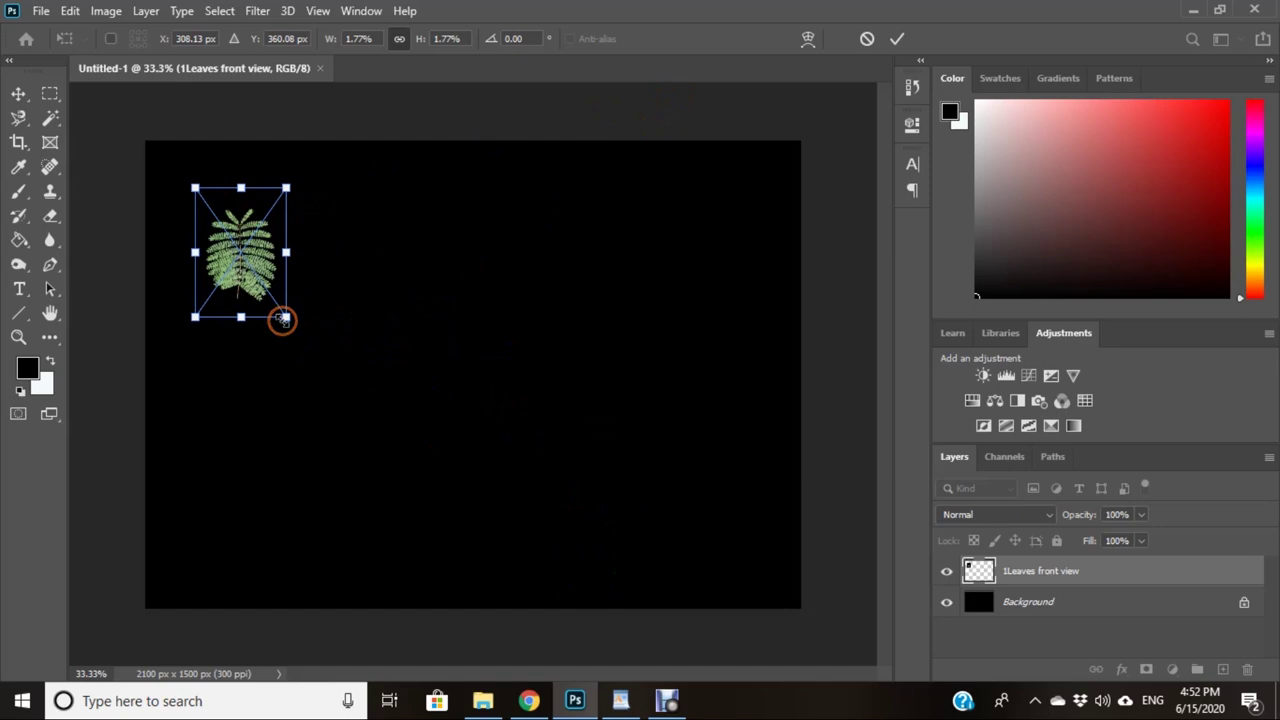
pyautogui.click(897, 40)
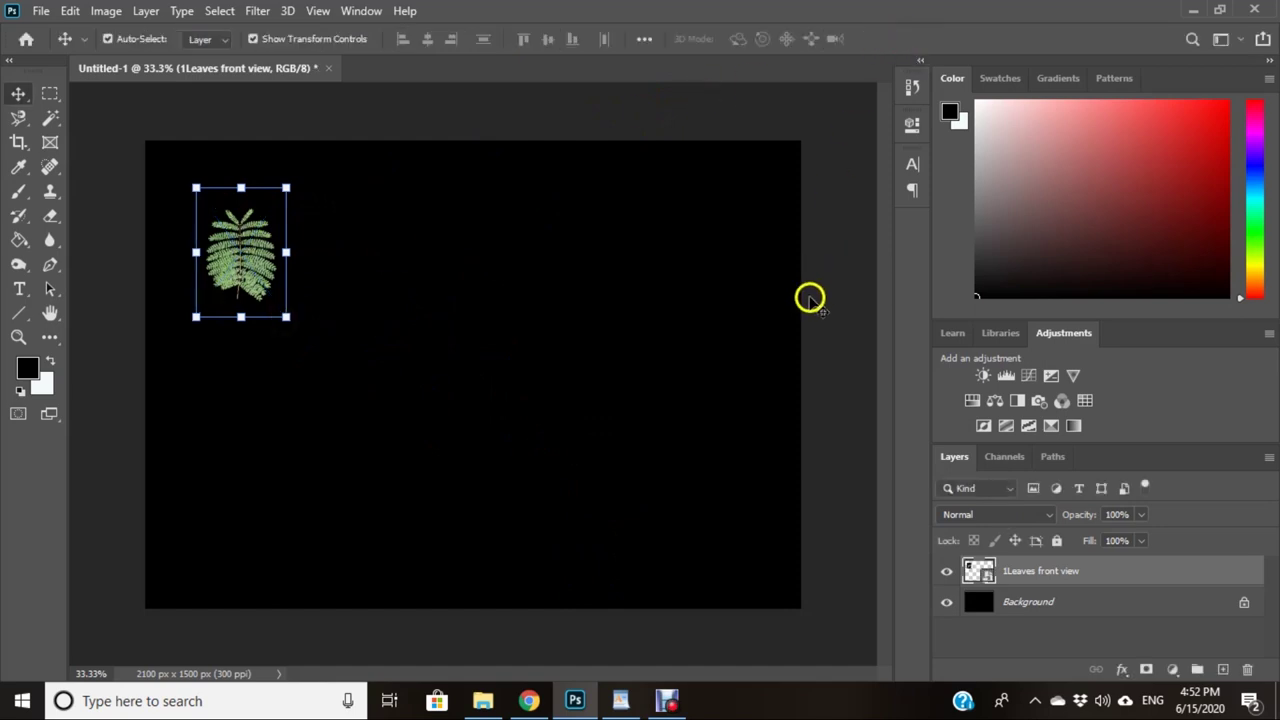
# Step: Place 2Buds (2), shrink it and position it right of the fern leaf
pyautogui.click(836, 397)
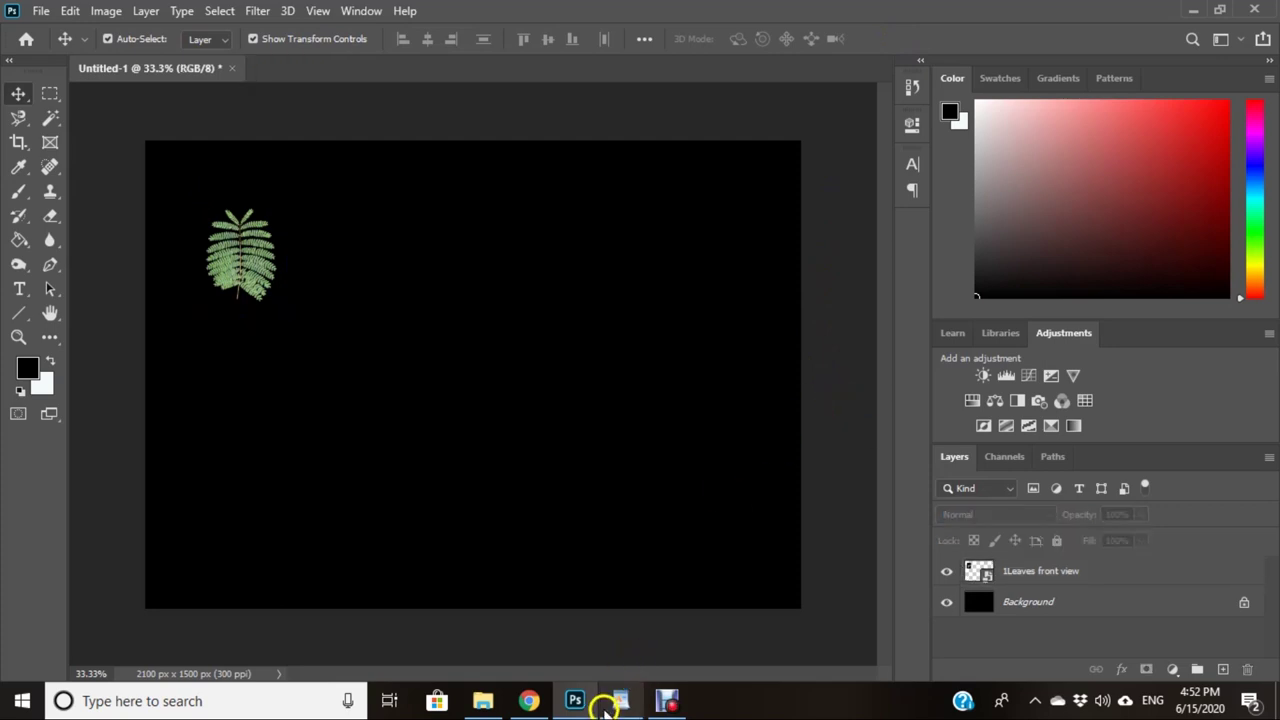
pyautogui.moveTo(483, 701)
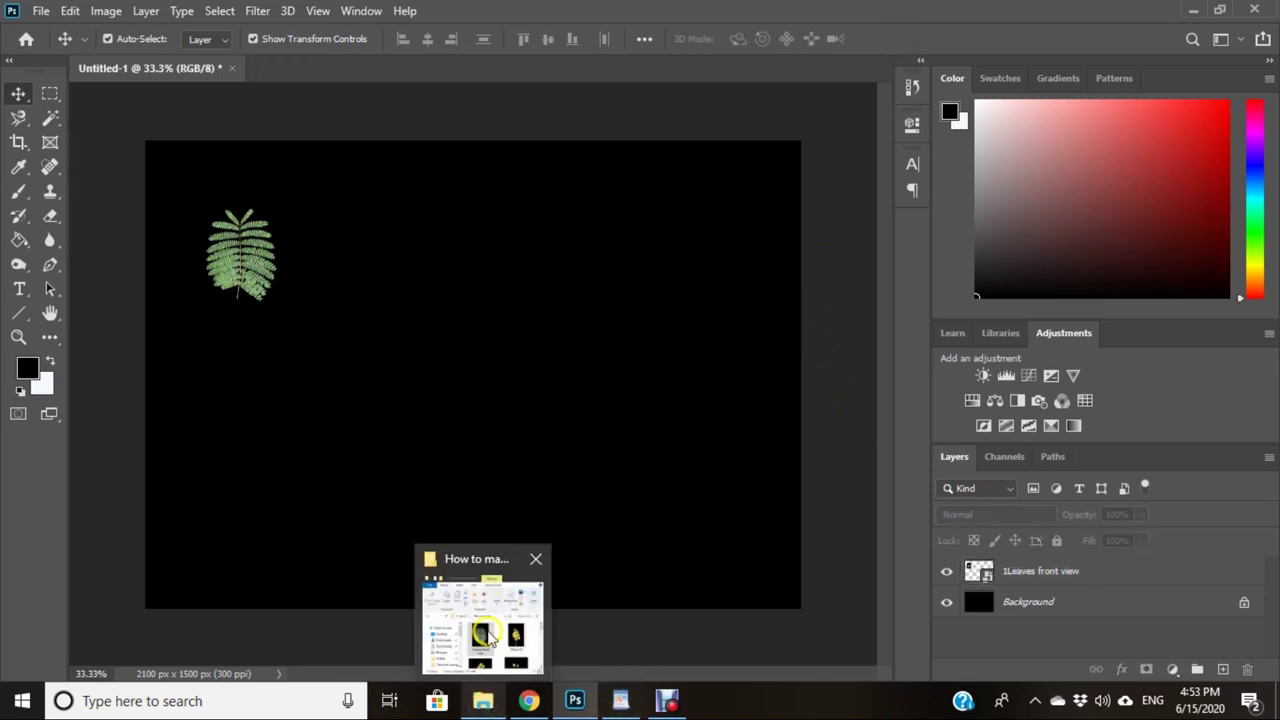
pyautogui.click(487, 636)
pyautogui.moveTo(1050, 450); pyautogui.dragTo(436, 275)
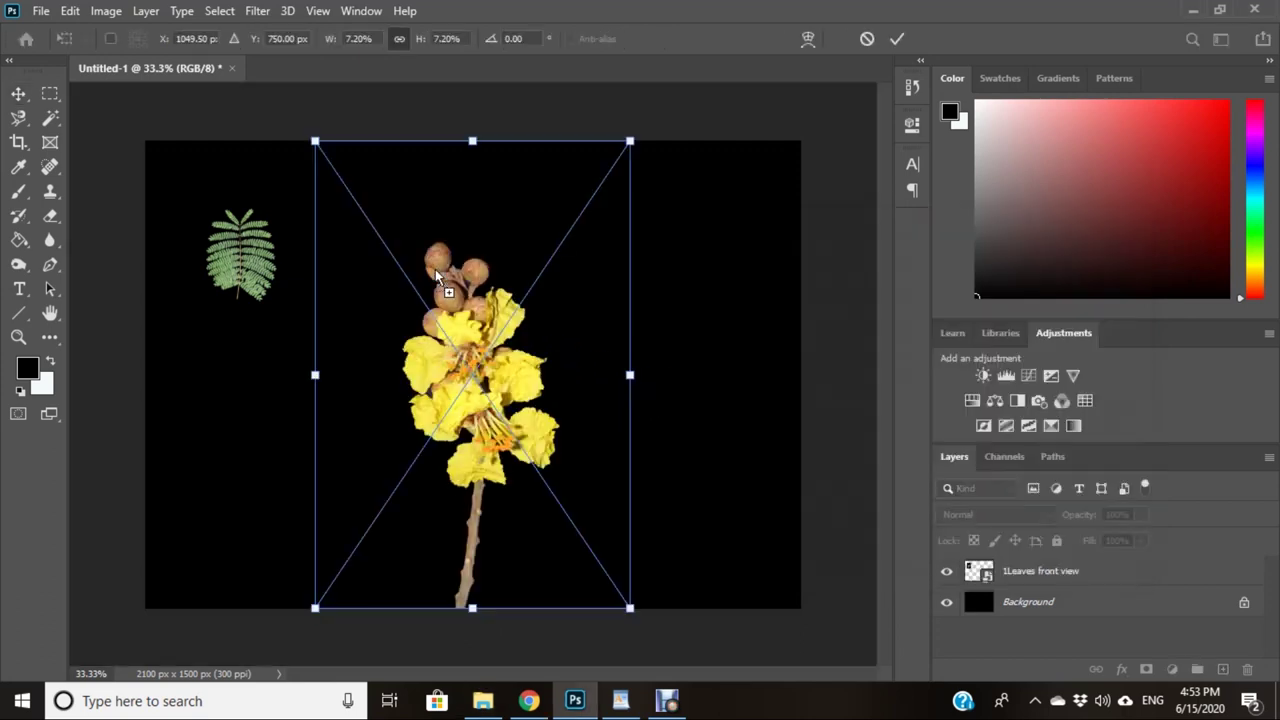
pyautogui.moveTo(318, 155)
pyautogui.mouseDown()
pyautogui.moveTo(449, 343)
pyautogui.moveTo(522, 420)
pyautogui.mouseUp()
pyautogui.moveTo(597, 511)
pyautogui.mouseDown()
pyautogui.moveTo(443, 237)
pyautogui.moveTo(440, 255)
pyautogui.mouseUp()
pyautogui.moveTo(349, 173); pyautogui.dragTo(370, 204)
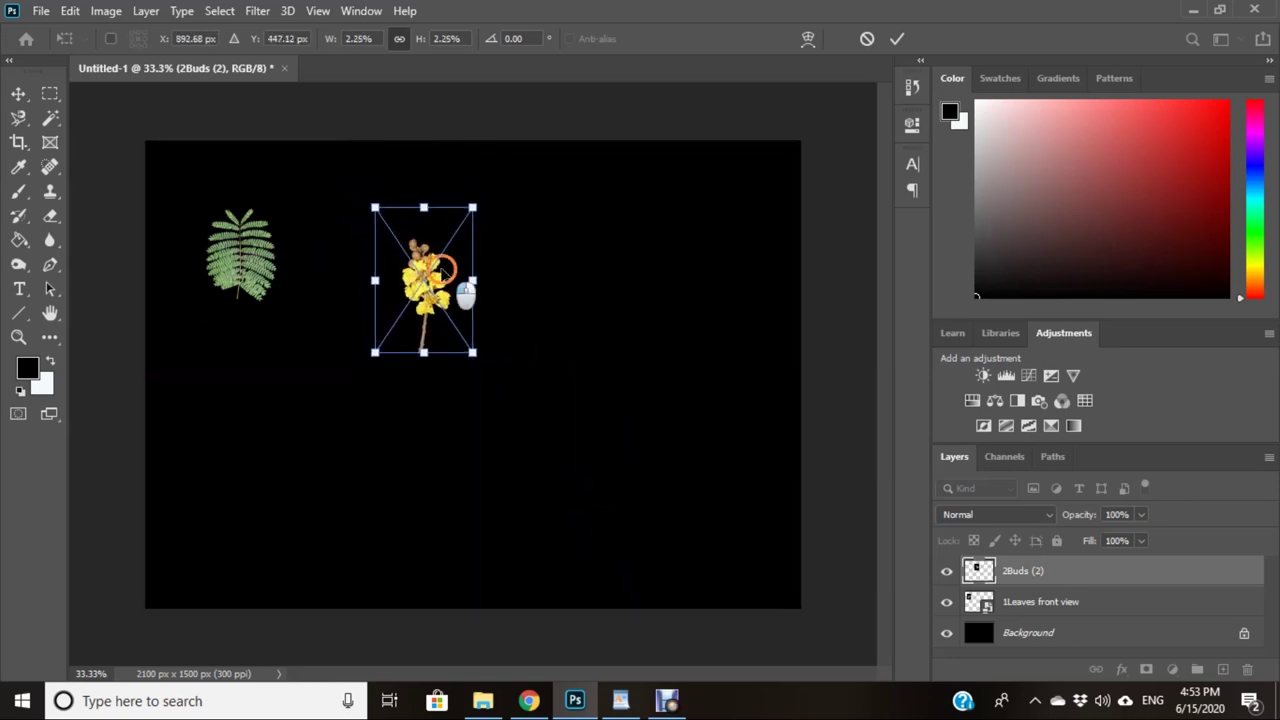
pyautogui.moveTo(450, 276); pyautogui.dragTo(428, 251)
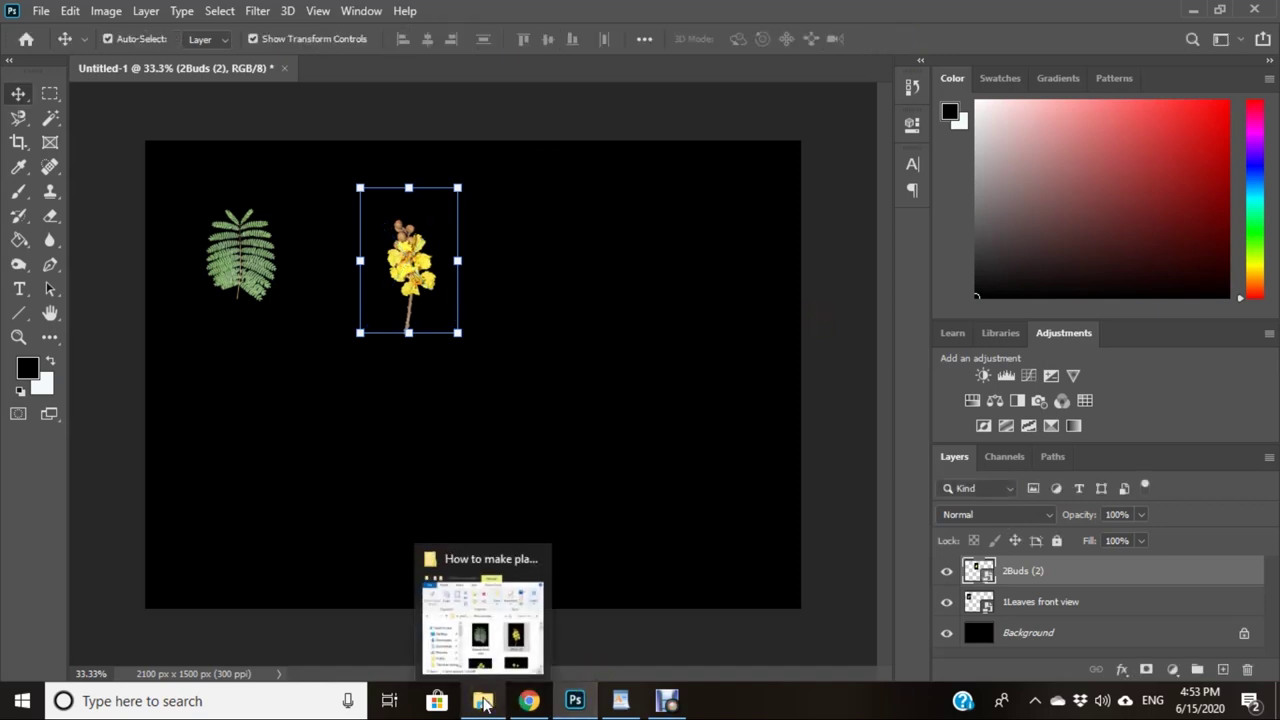
# Step: Add 3Petal front view, shrunk and set beside the bud spray
pyautogui.click(492, 651)
pyautogui.click(597, 290)
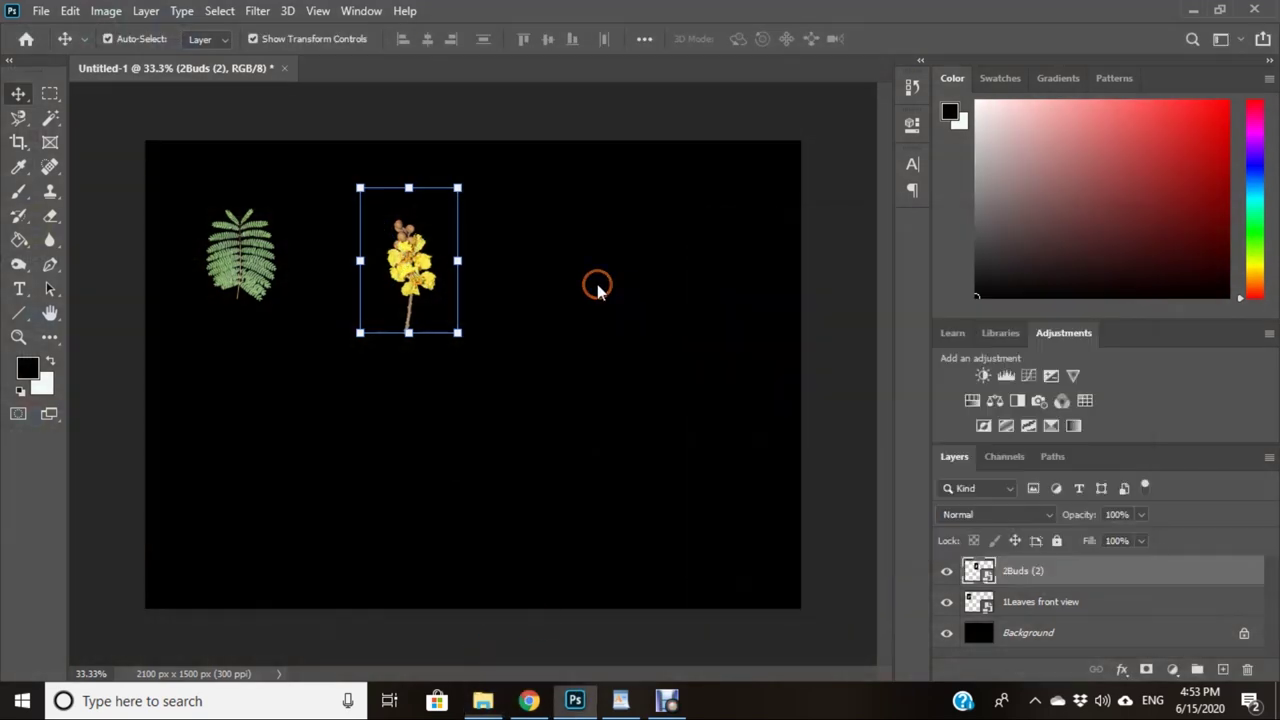
pyautogui.moveTo(143, 158); pyautogui.dragTo(669, 478)
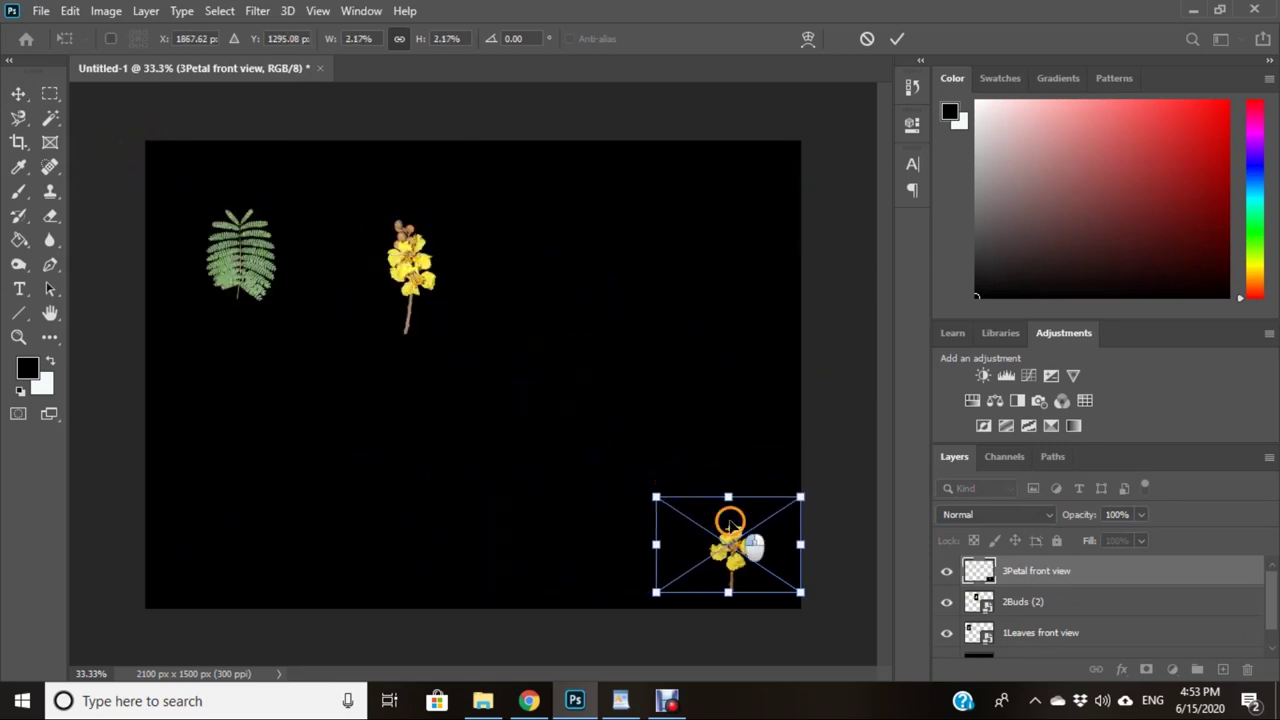
pyautogui.moveTo(741, 534)
pyautogui.mouseDown()
pyautogui.moveTo(561, 257)
pyautogui.moveTo(564, 241)
pyautogui.mouseUp()
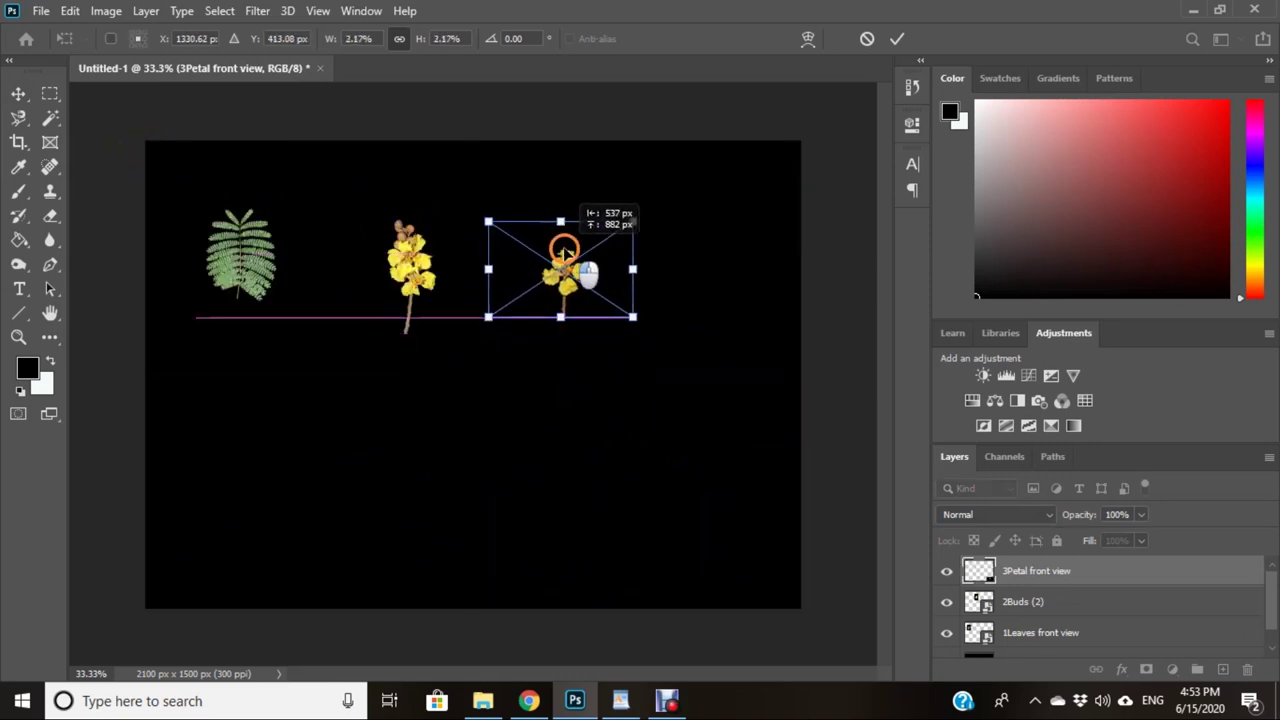
pyautogui.click(897, 41)
pyautogui.click(827, 425)
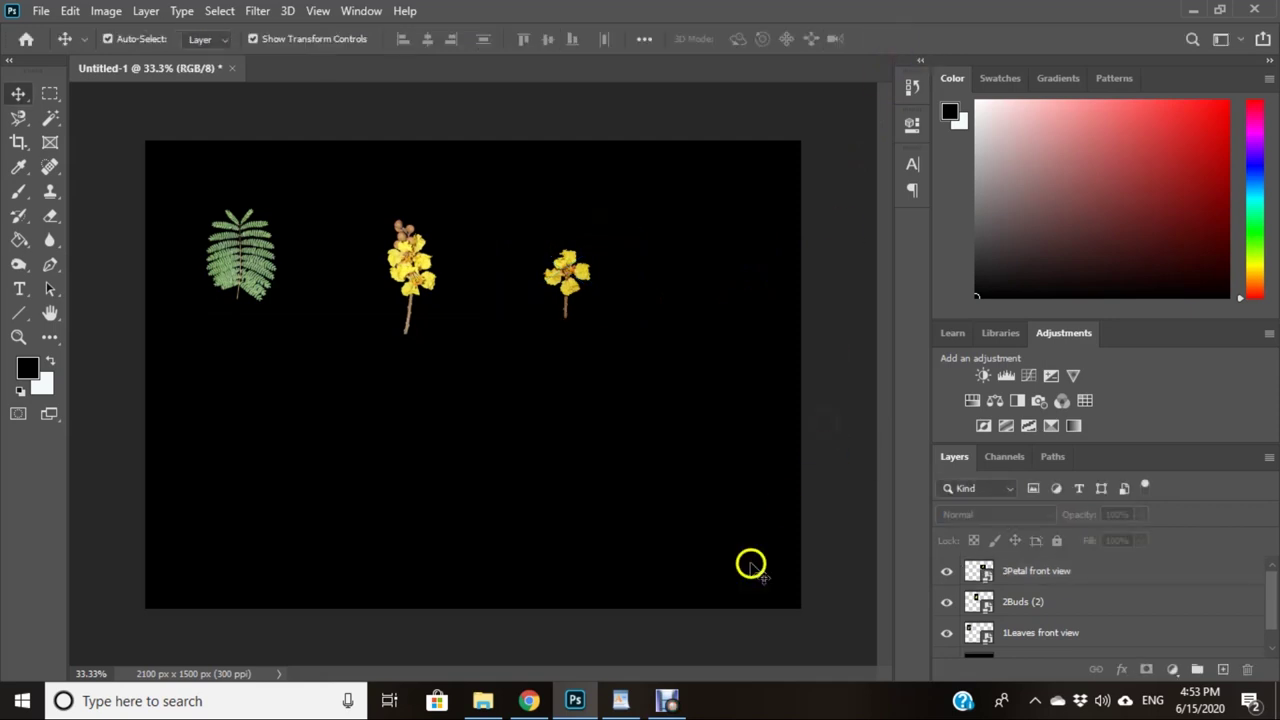
# Step: Delete the 3Petal front view layer after cancelling a resize attempt
pyautogui.click(582, 283)
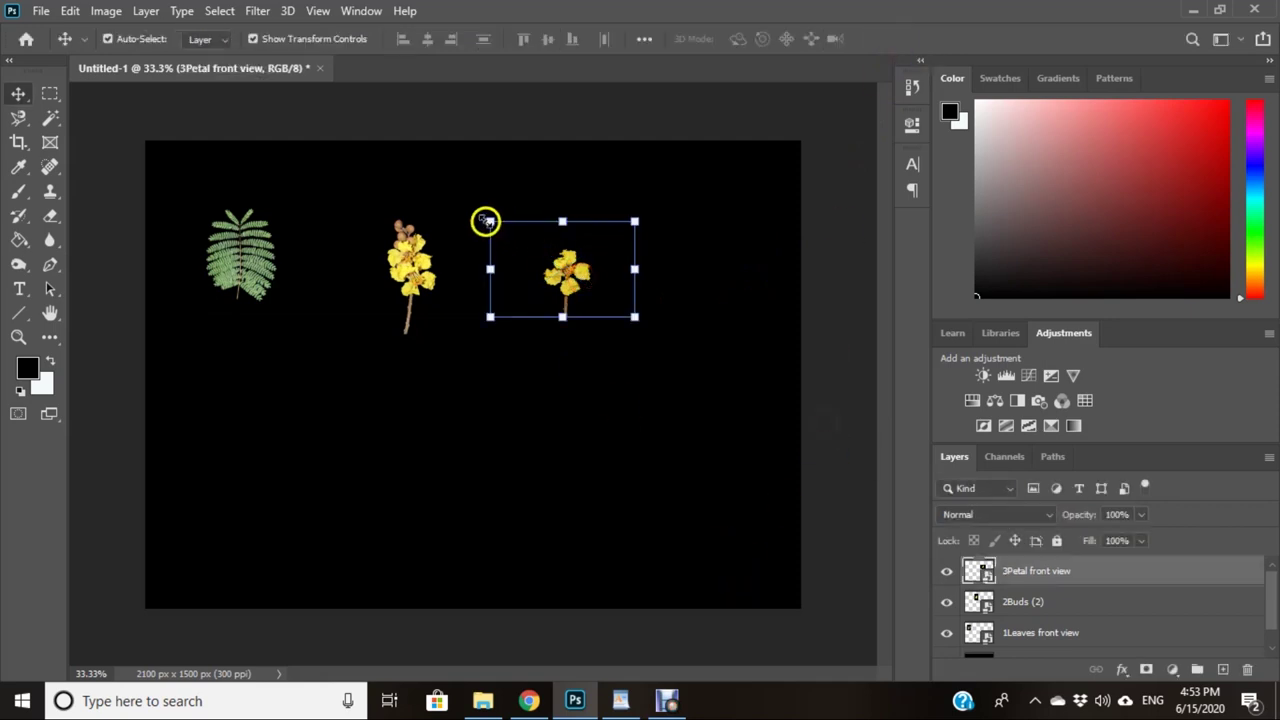
pyautogui.moveTo(487, 221); pyautogui.dragTo(419, 173)
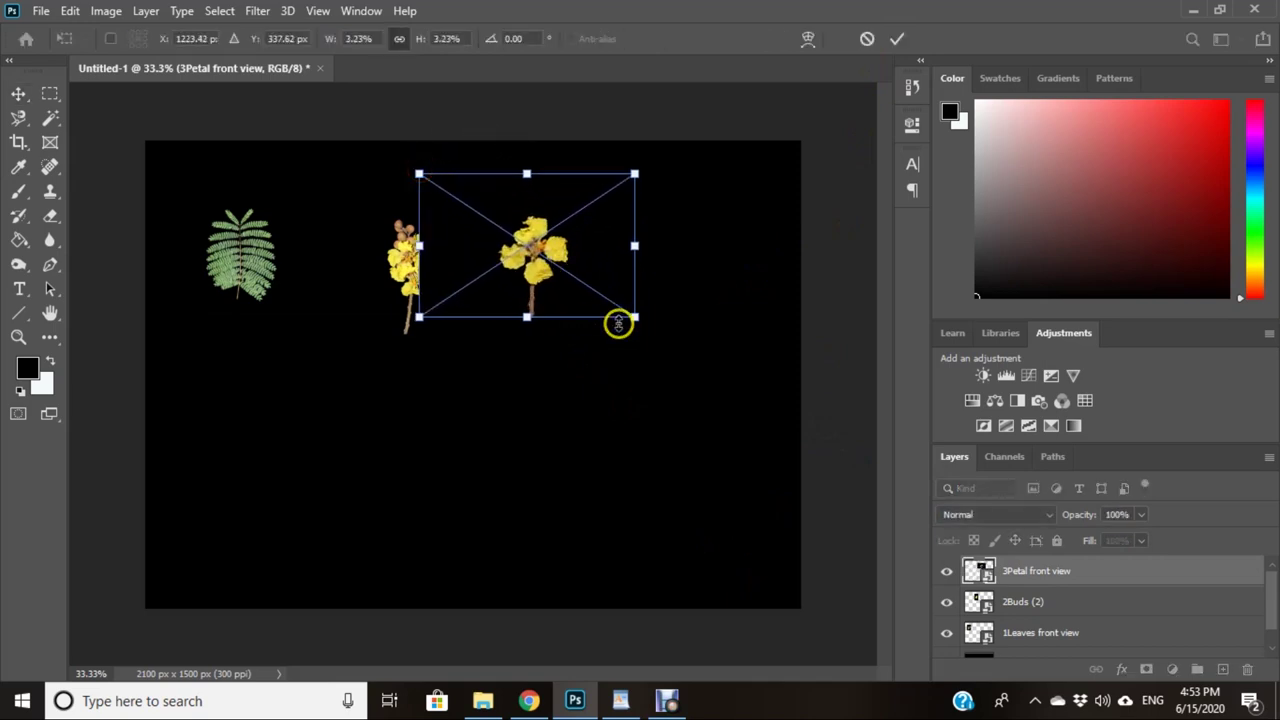
pyautogui.moveTo(641, 328); pyautogui.dragTo(657, 338)
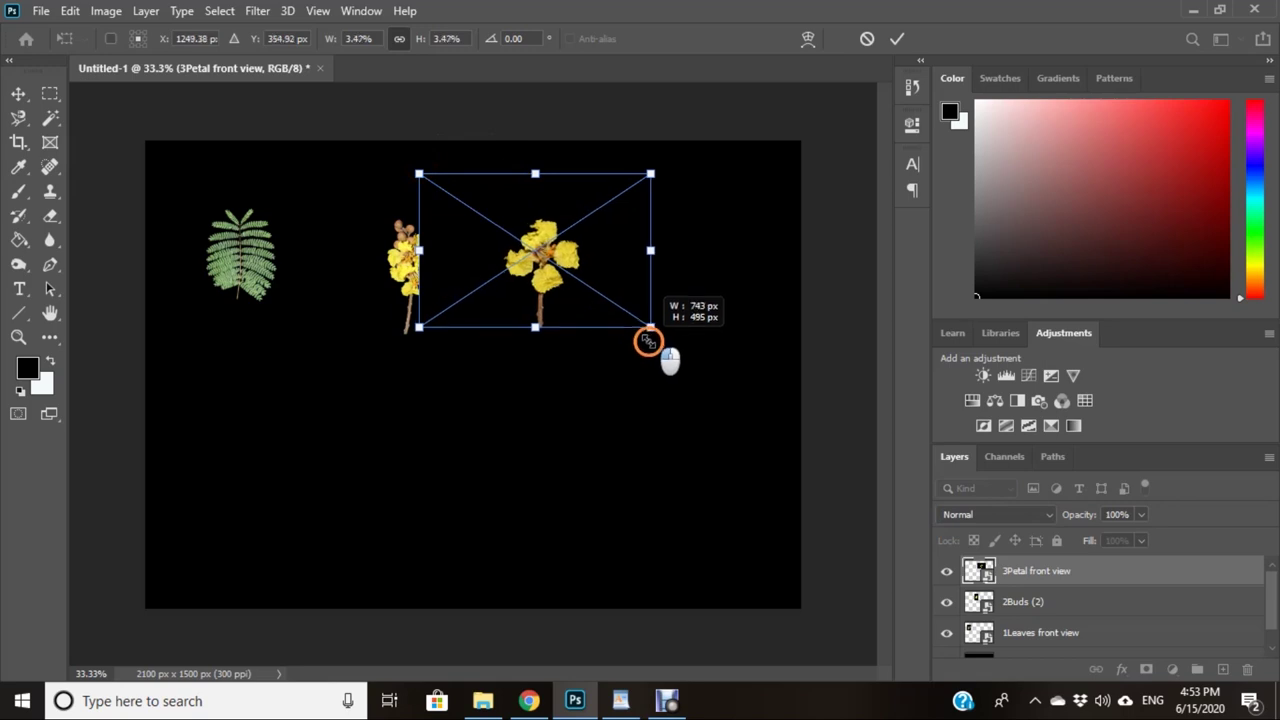
pyautogui.click(868, 38)
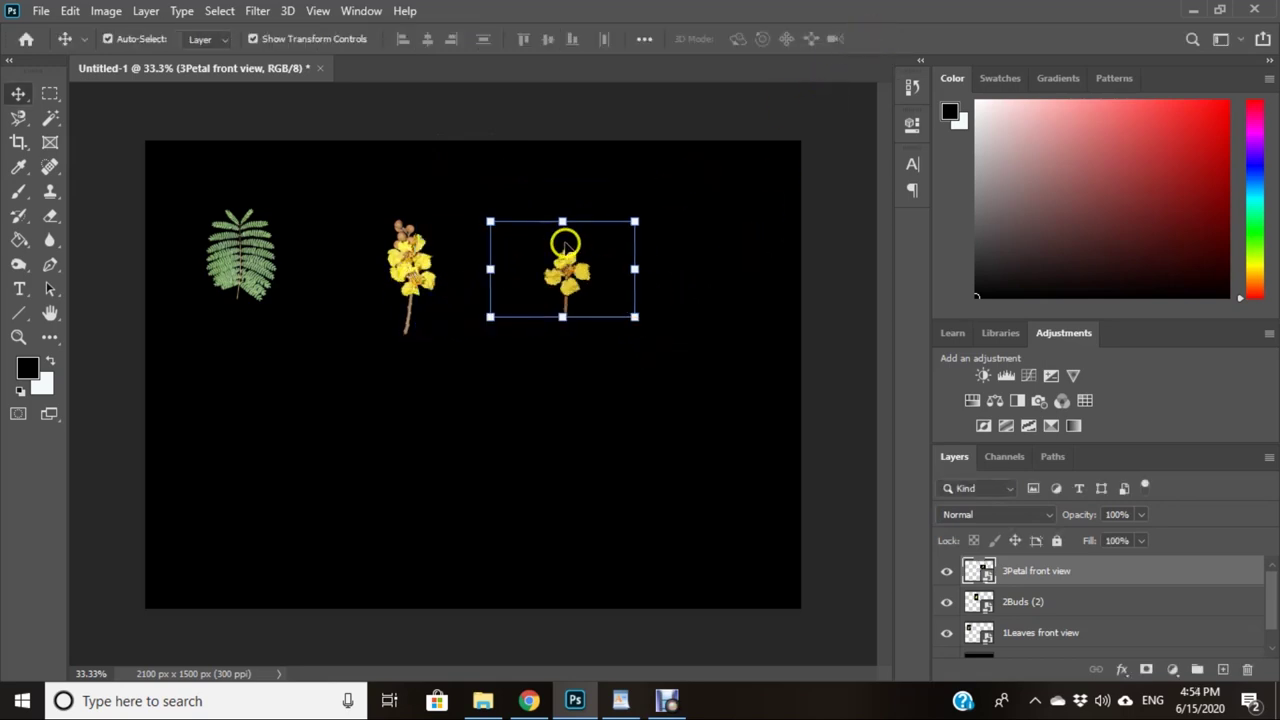
pyautogui.press('Delete')
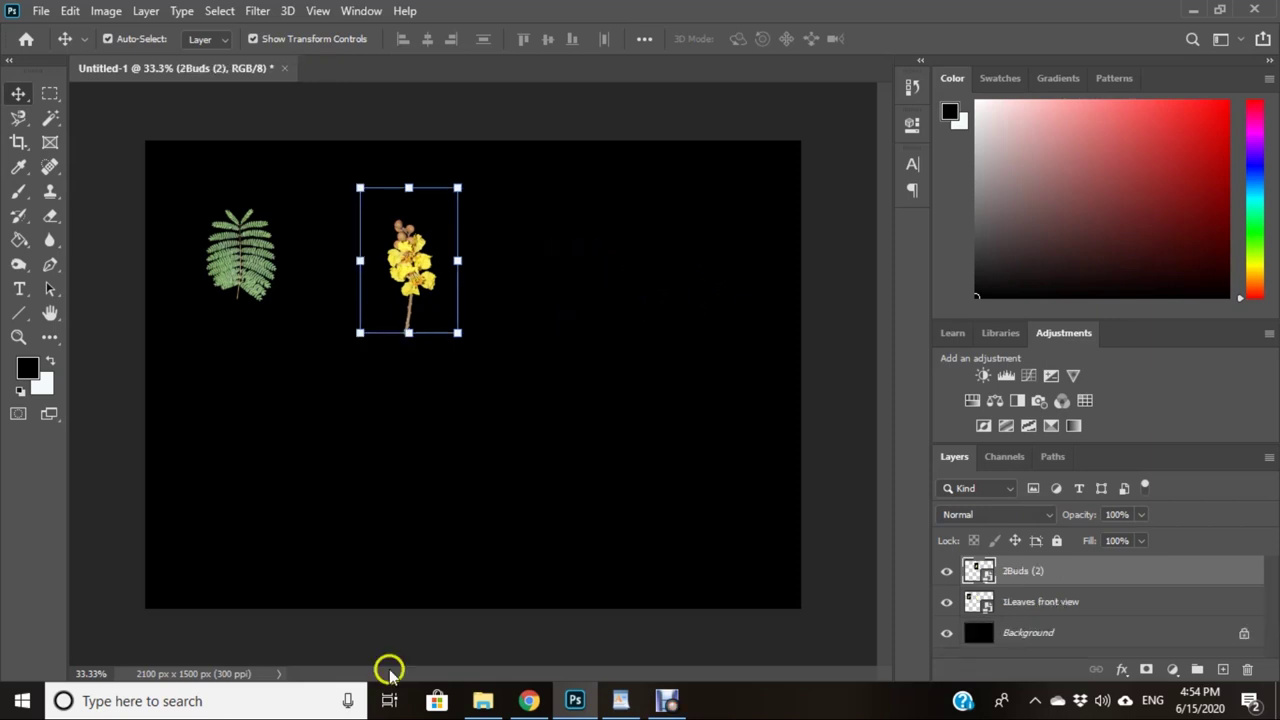
pyautogui.moveTo(483, 700)
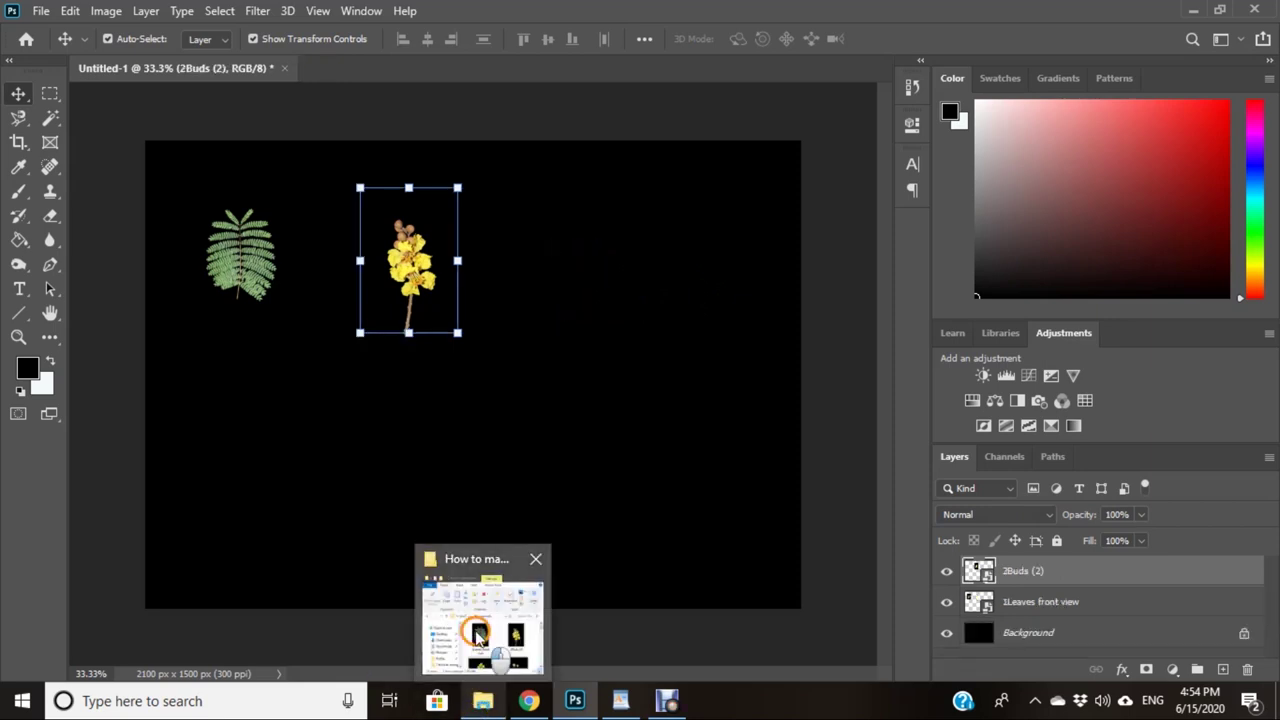
pyautogui.click(466, 625)
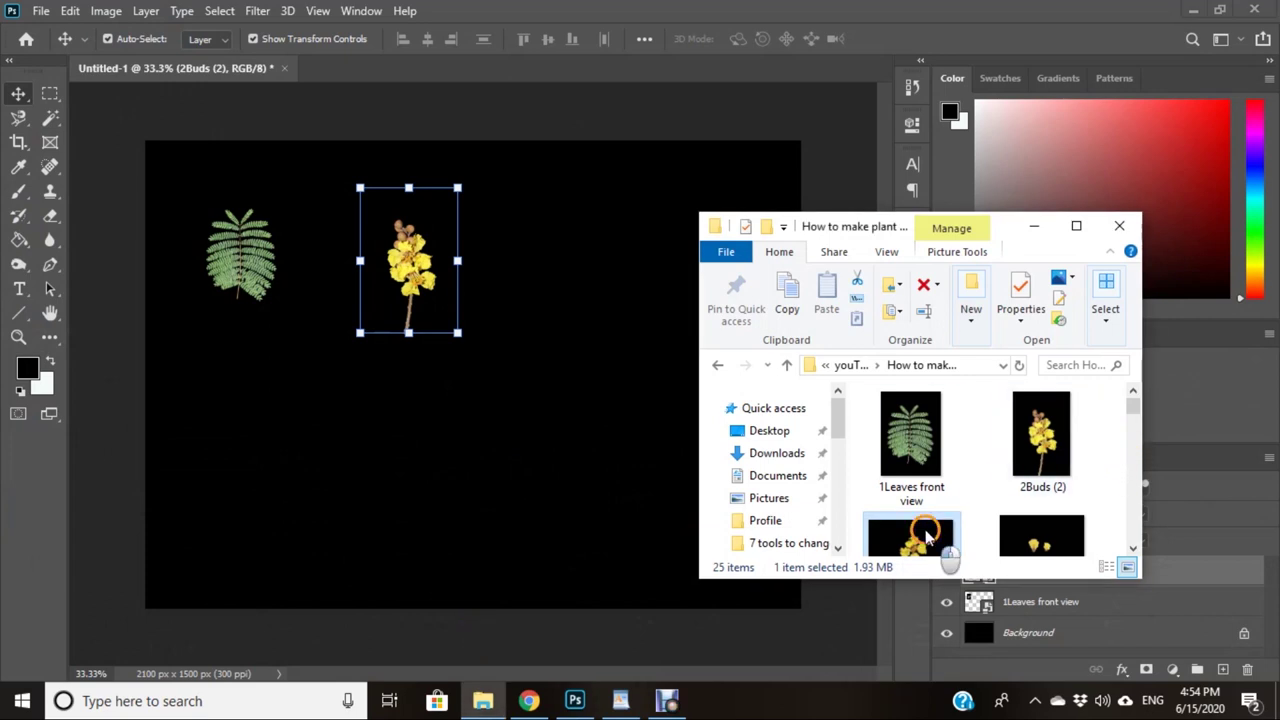
pyautogui.click(334, 60)
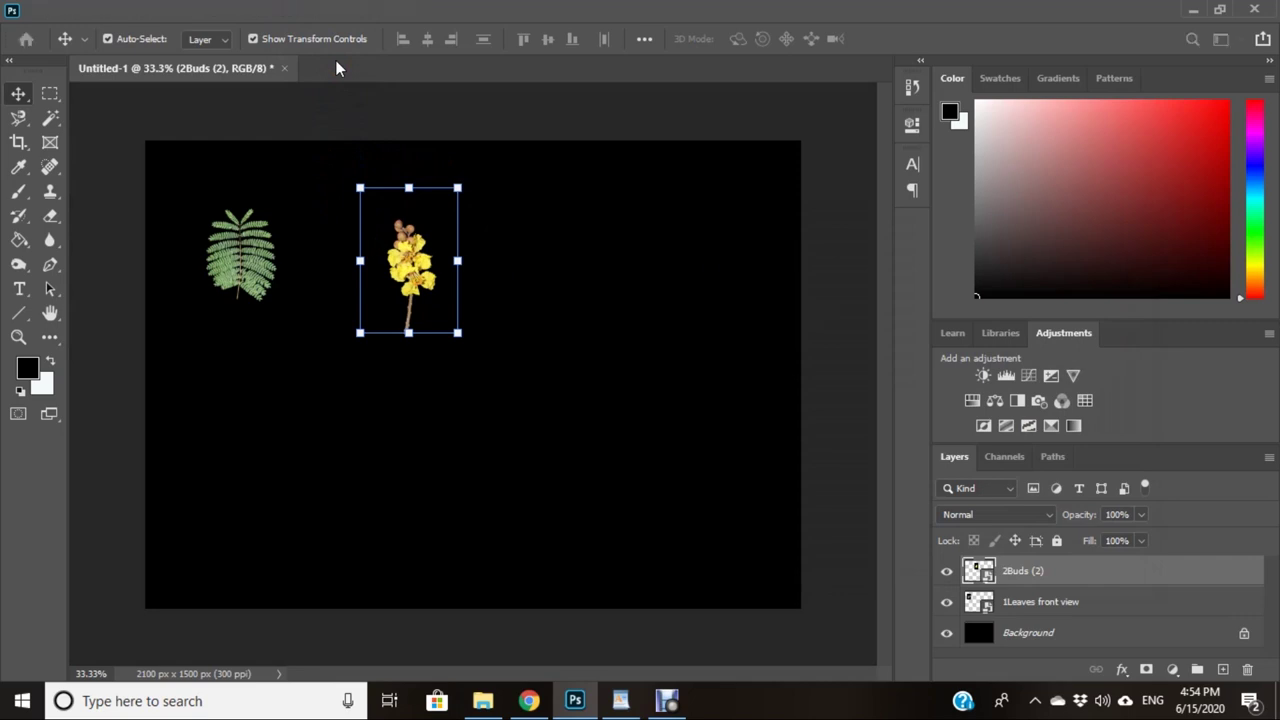
# Step: Open 3Petal front view.jpg and draw a rectangular marquee around the four-petal flower and stem
pyautogui.click(374, 77)
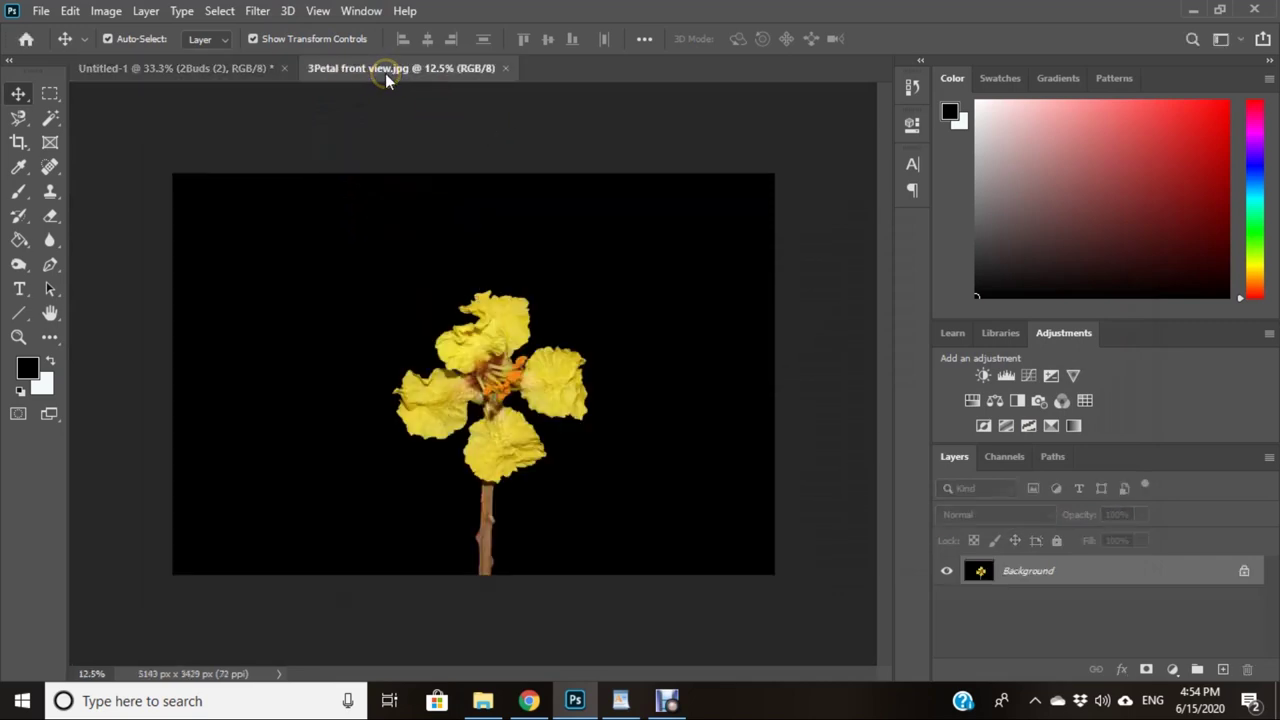
pyautogui.click(148, 66)
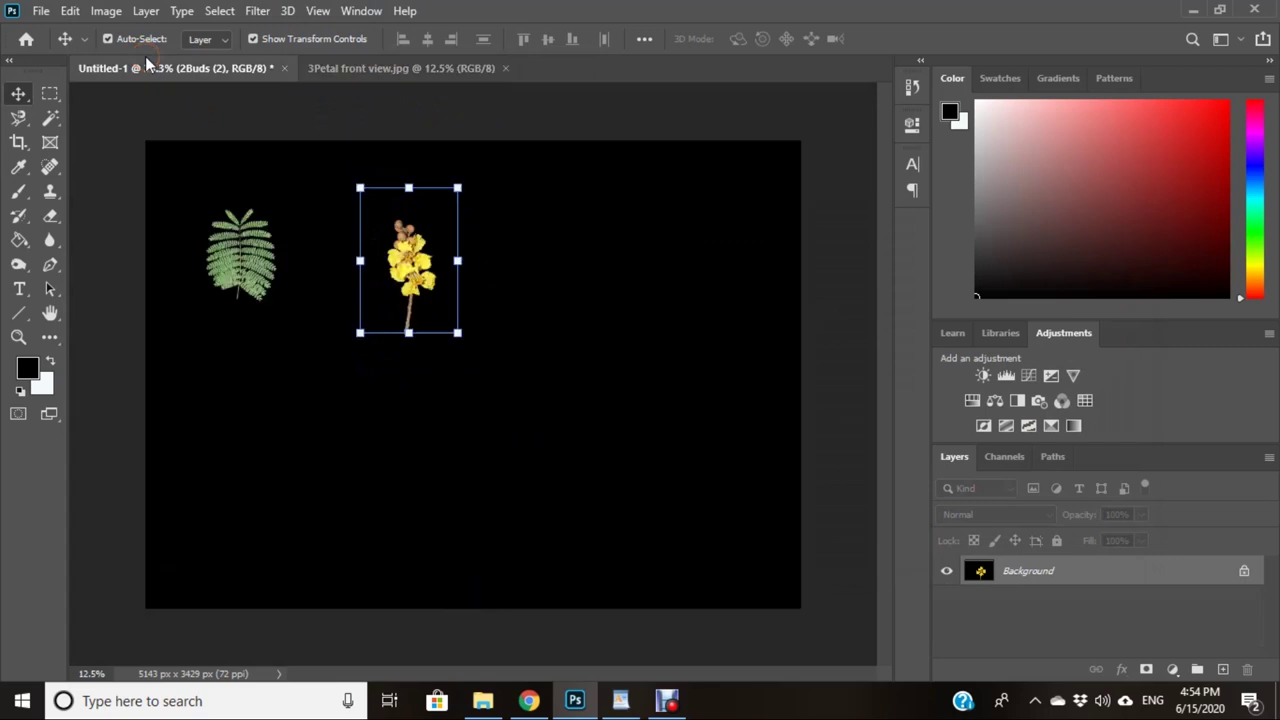
pyautogui.click(345, 68)
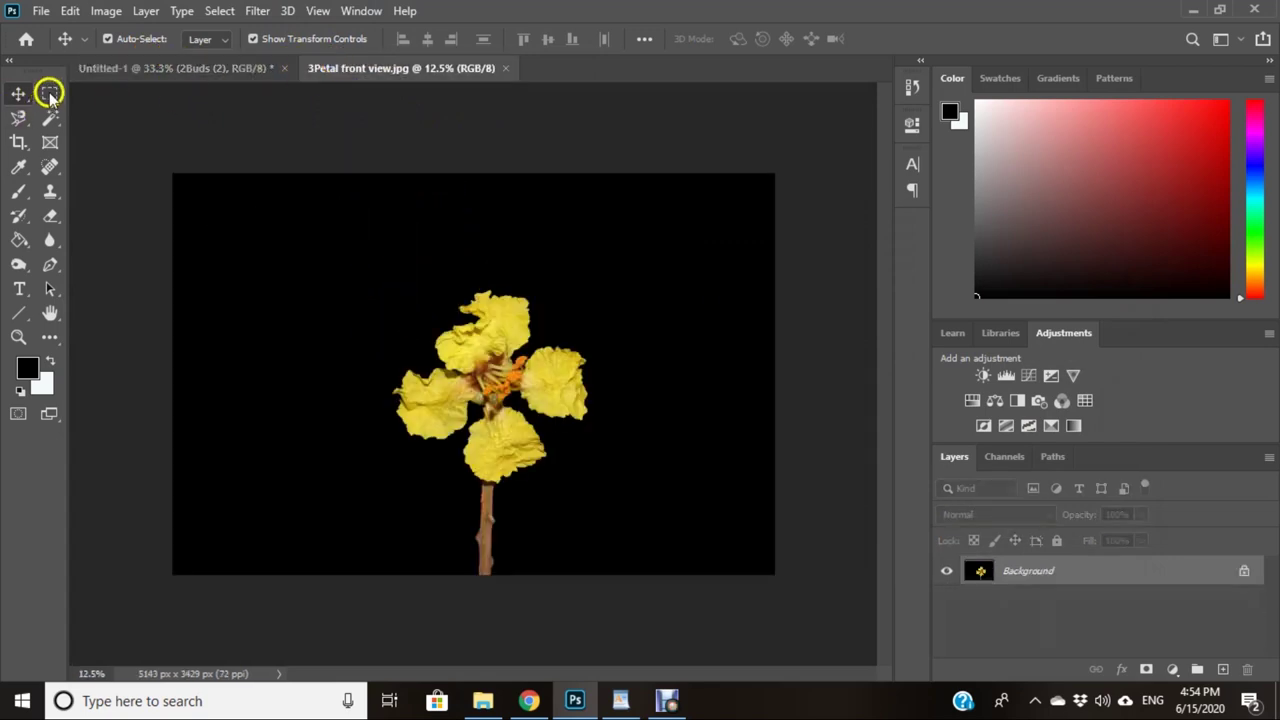
pyautogui.click(50, 94)
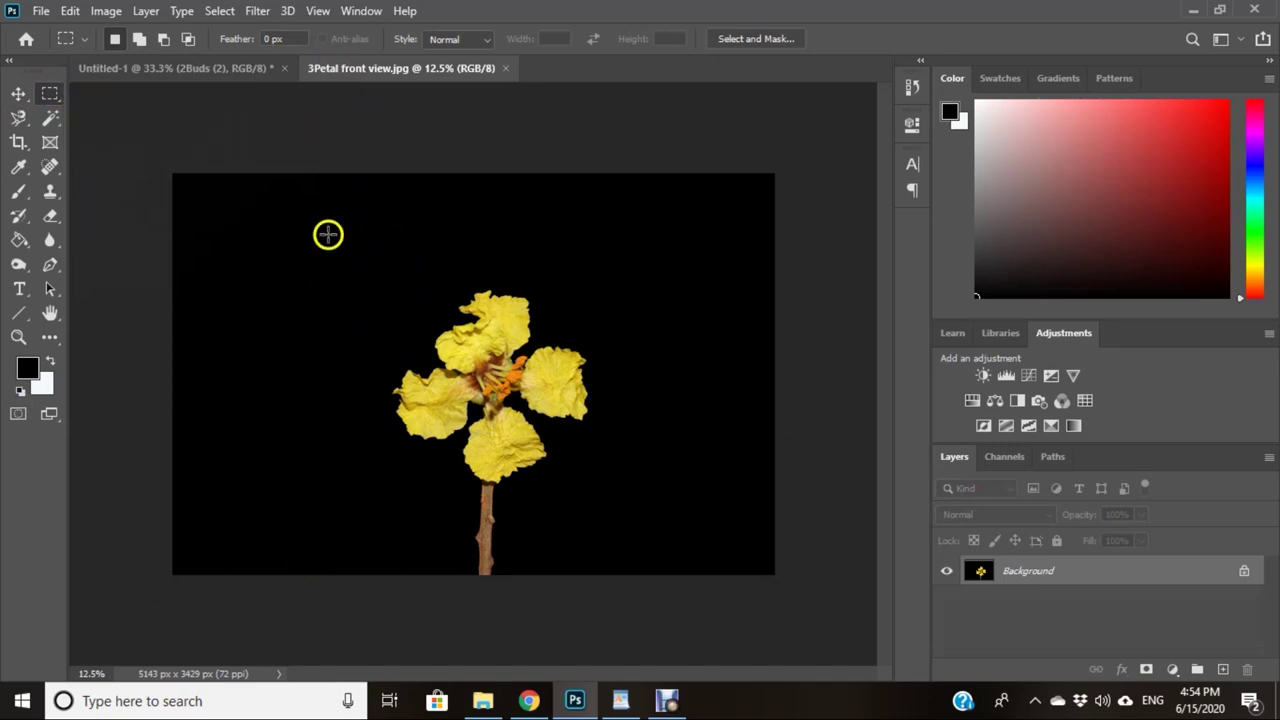
pyautogui.moveTo(328, 235)
pyautogui.mouseDown()
pyautogui.moveTo(591, 601)
pyautogui.moveTo(621, 604)
pyautogui.mouseUp()
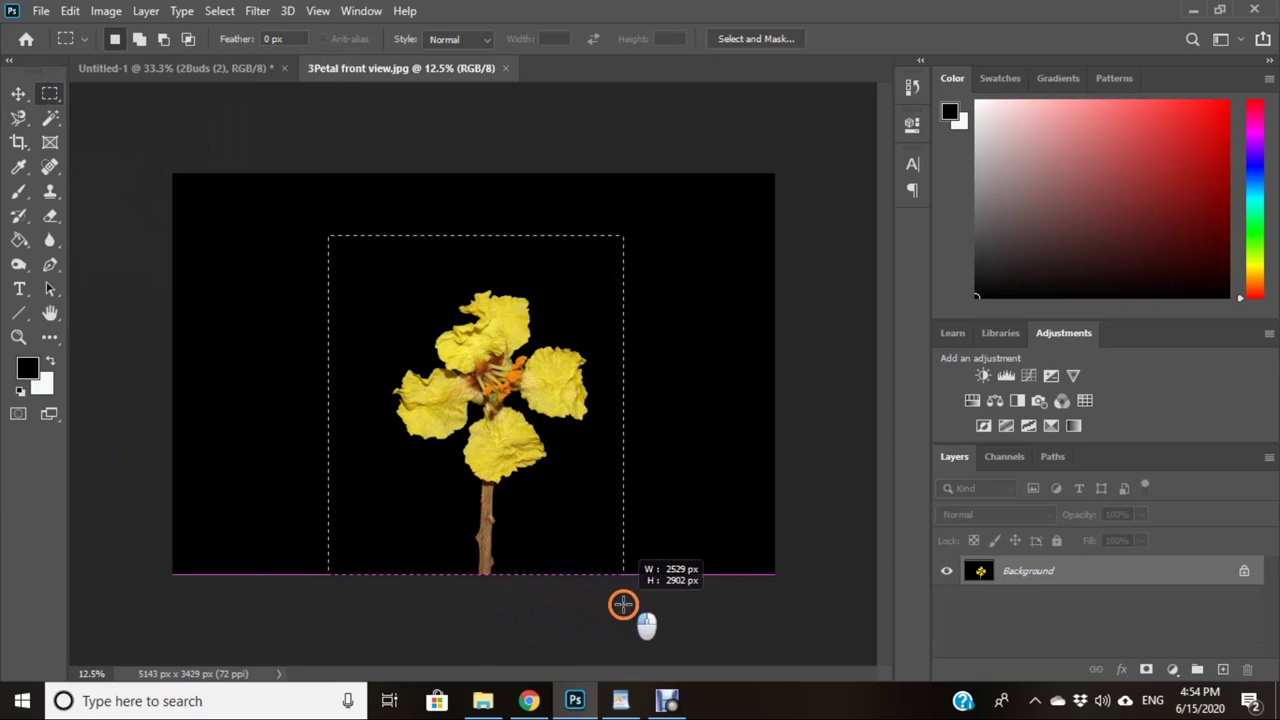
# Step: Paste the four-petal flower into Untitled-1 as Layer 1 and shrink it into the top row
pyautogui.moveTo(621, 604); pyautogui.dragTo(628, 602)
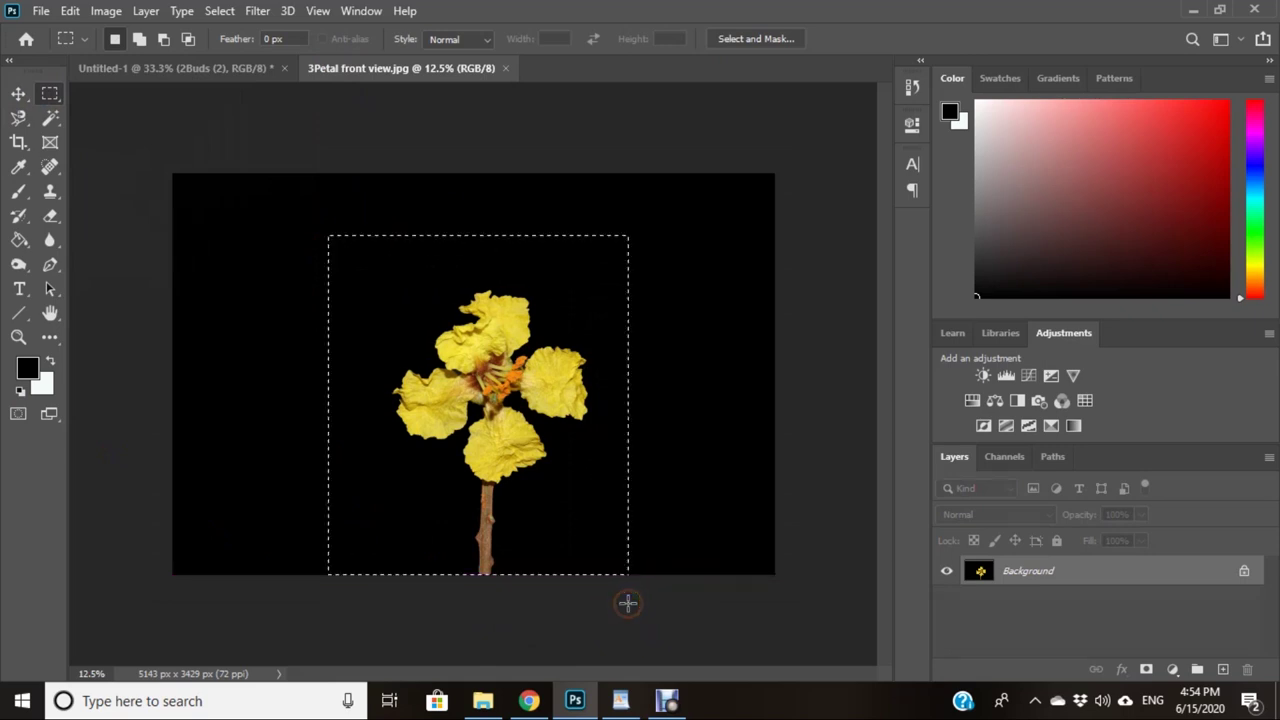
pyautogui.click(190, 68)
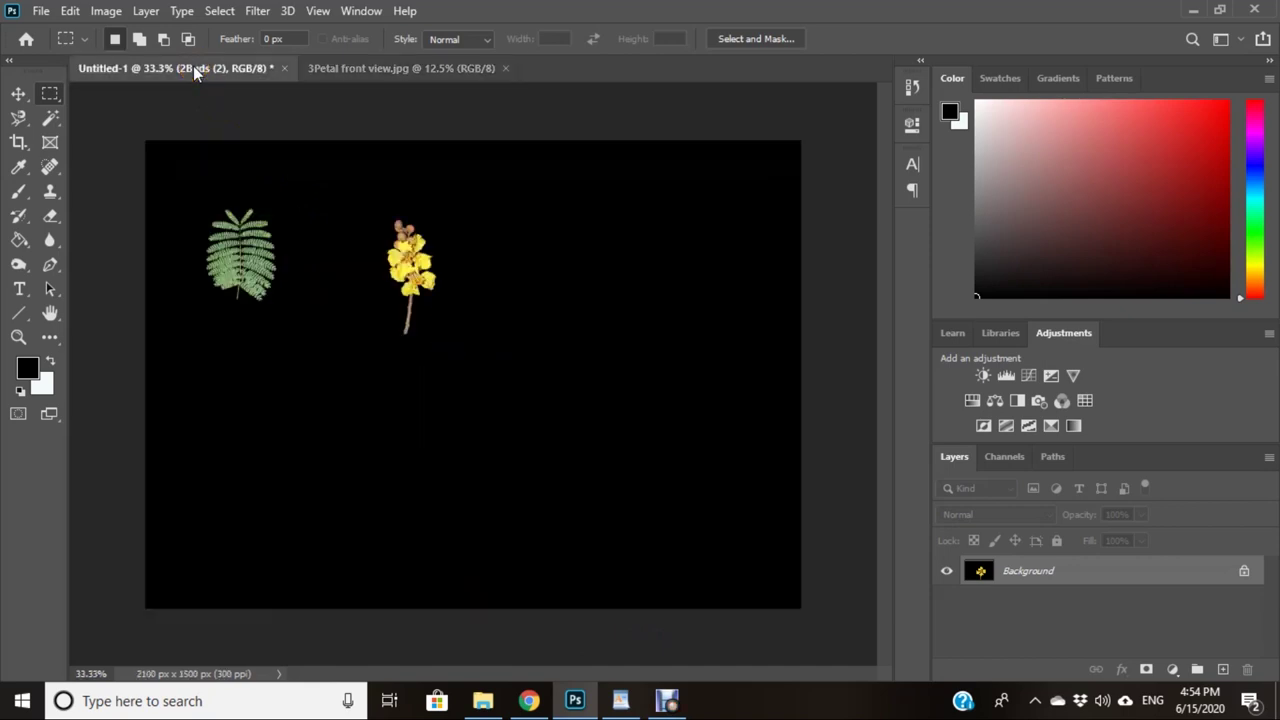
pyautogui.hotkey('ctrl', 'v')
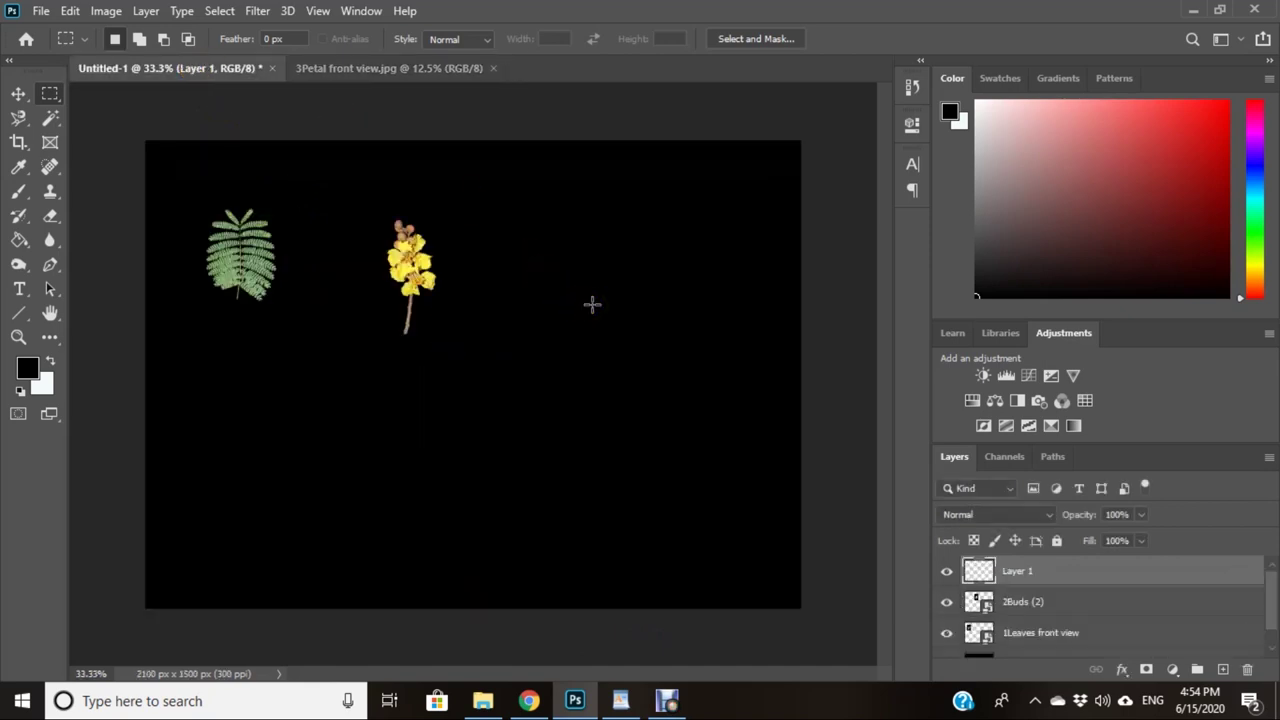
pyautogui.click(20, 93)
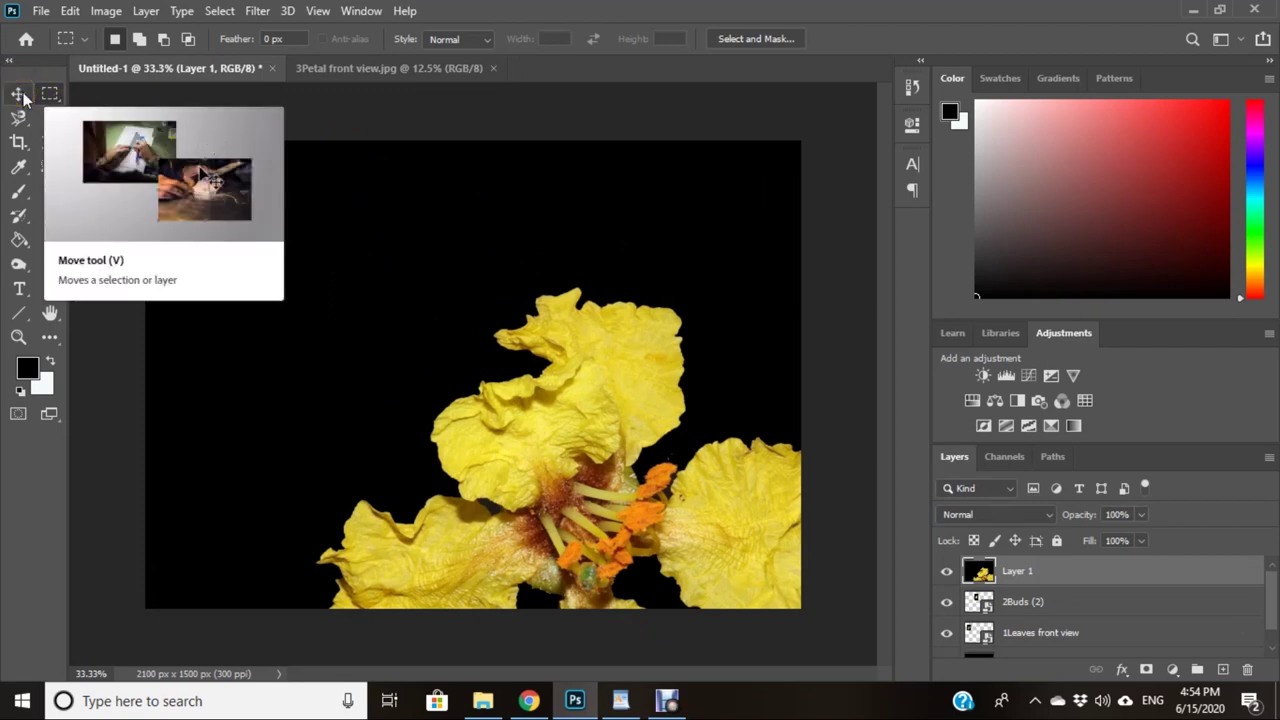
pyautogui.click(20, 93)
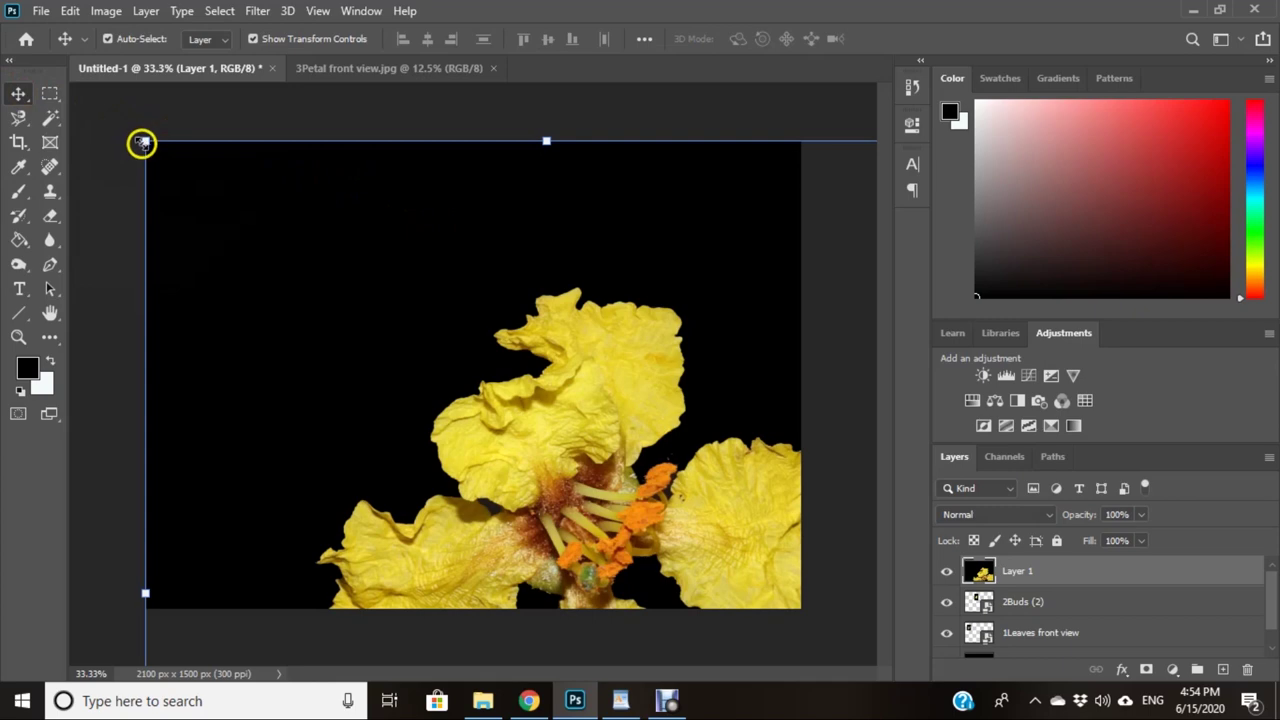
pyautogui.moveTo(147, 141)
pyautogui.mouseDown()
pyautogui.moveTo(741, 593)
pyautogui.moveTo(186, 211)
pyautogui.moveTo(400, 343)
pyautogui.moveTo(543, 486)
pyautogui.moveTo(579, 185)
pyautogui.moveTo(571, 214)
pyautogui.moveTo(521, 236)
pyautogui.mouseUp()
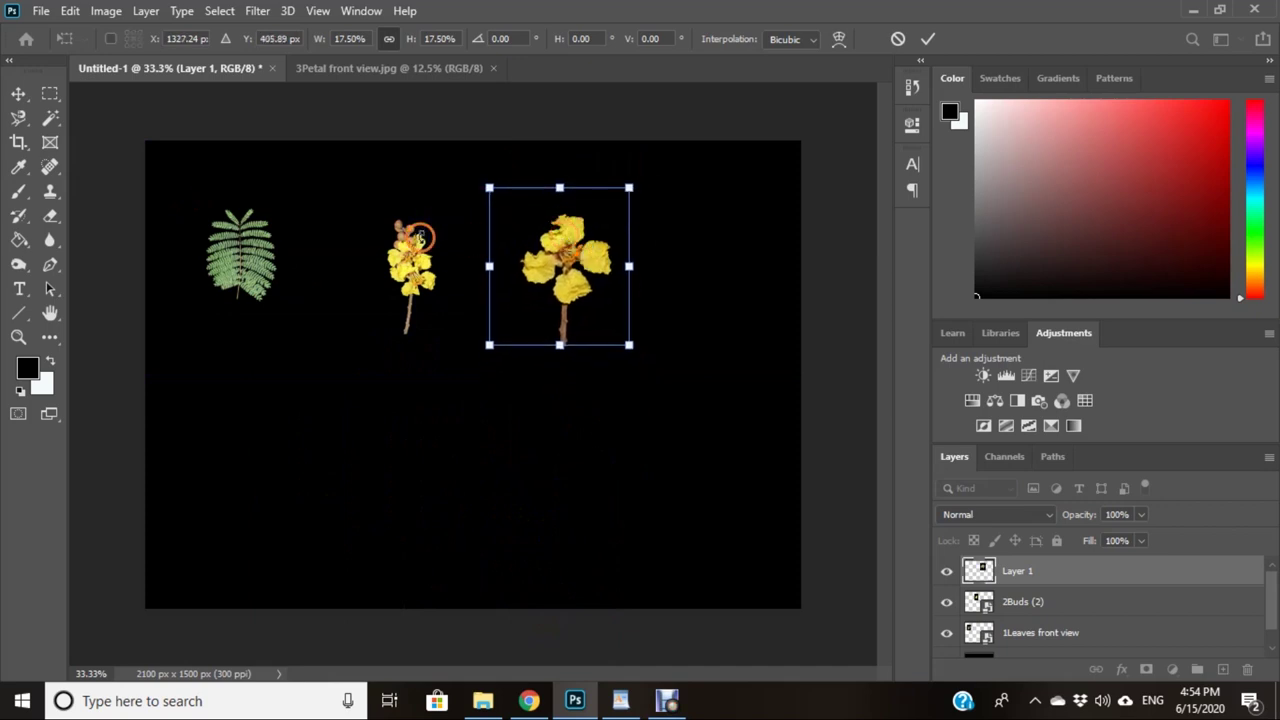
pyautogui.click(928, 38)
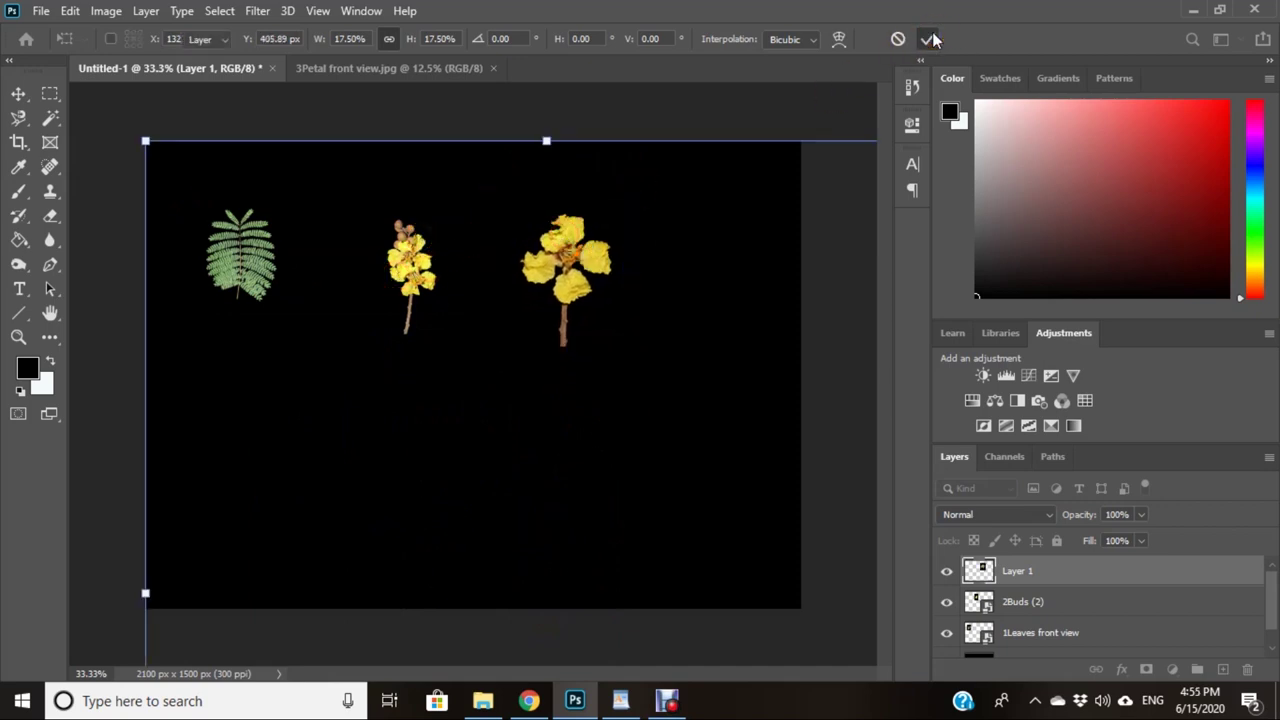
# Step: Rescale the buds and enlarge the fern leaf to match the other top-row specimens
pyautogui.click(410, 260)
pyautogui.moveTo(356, 184); pyautogui.dragTo(354, 180)
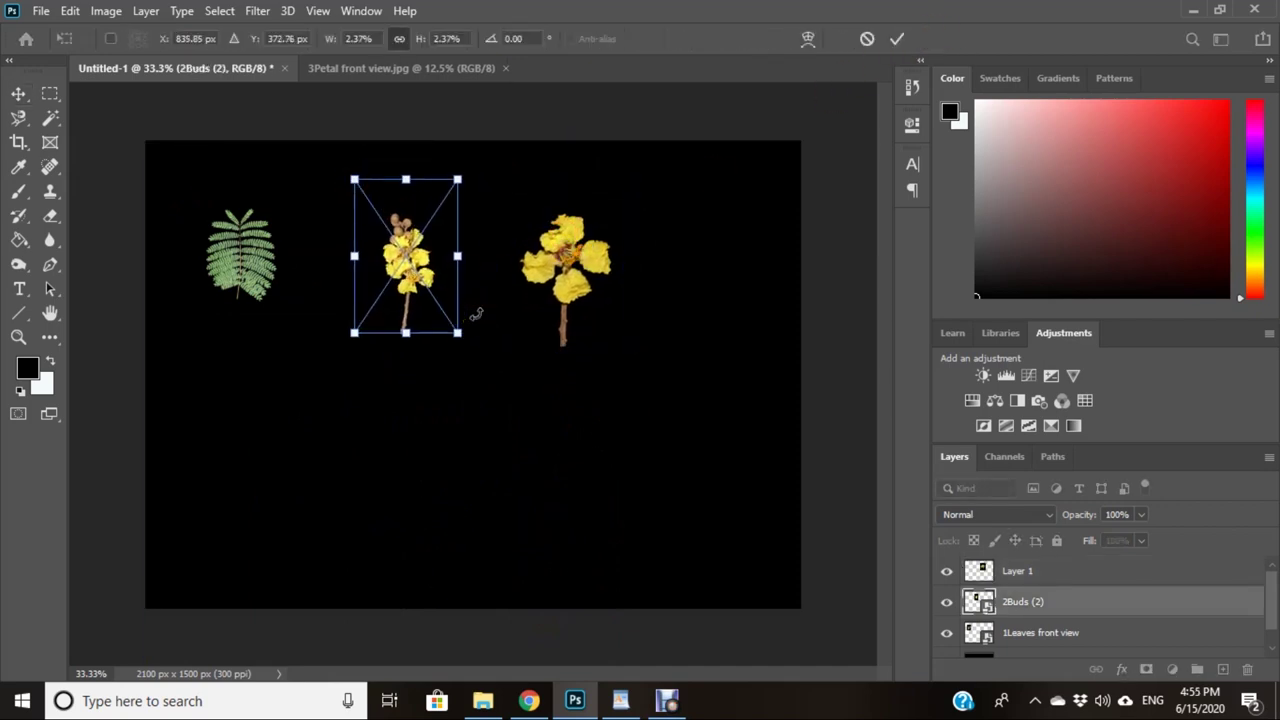
pyautogui.click(229, 251)
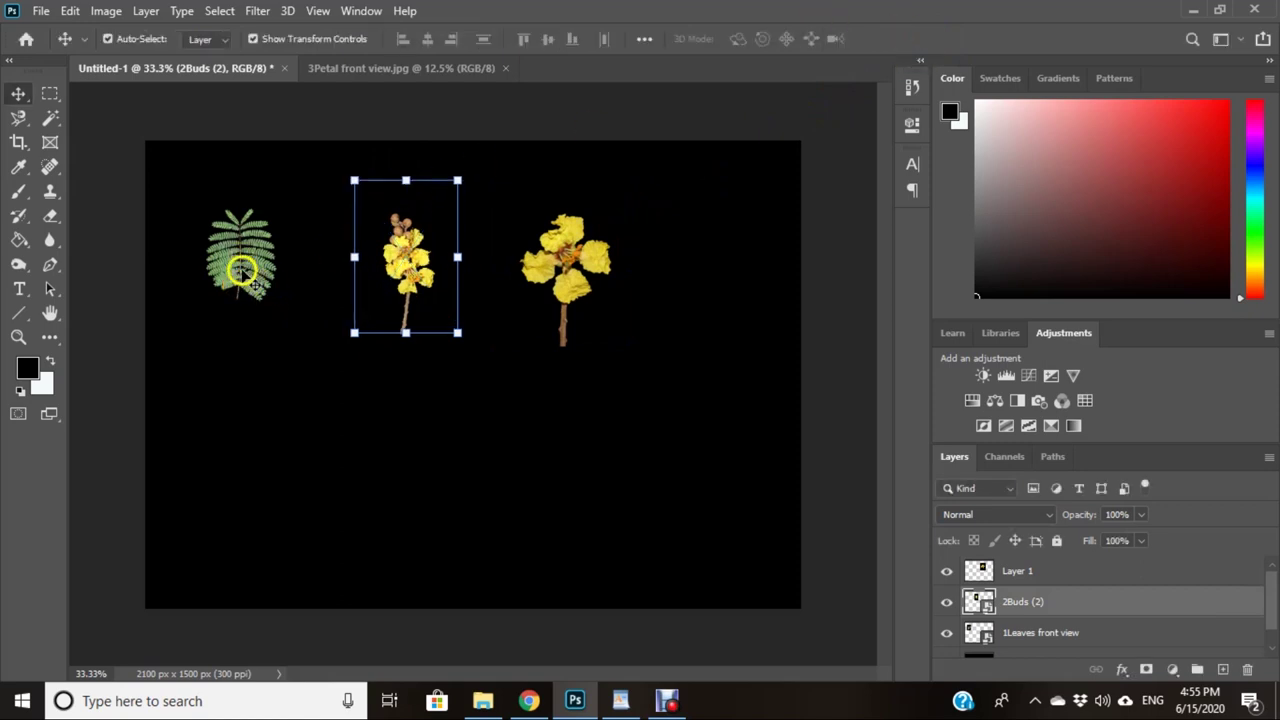
pyautogui.click(245, 272)
pyautogui.moveTo(286, 314); pyautogui.dragTo(308, 349)
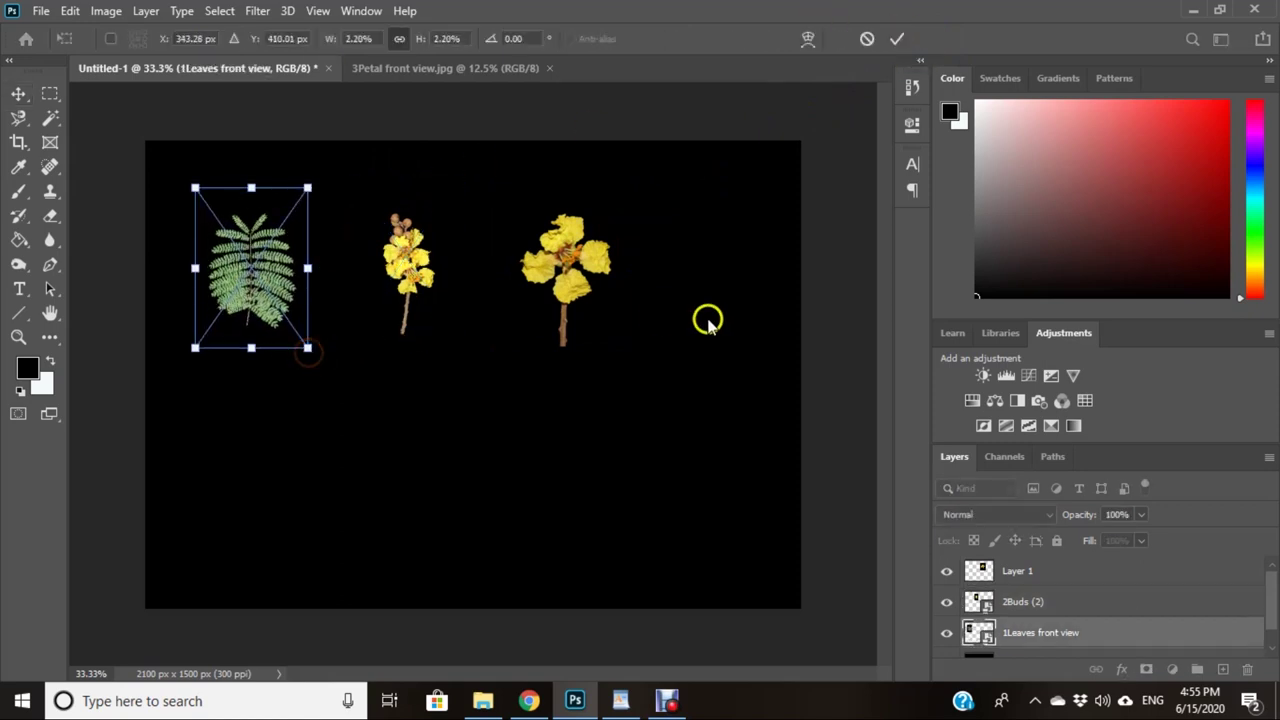
pyautogui.click(906, 39)
pyautogui.moveTo(483, 701)
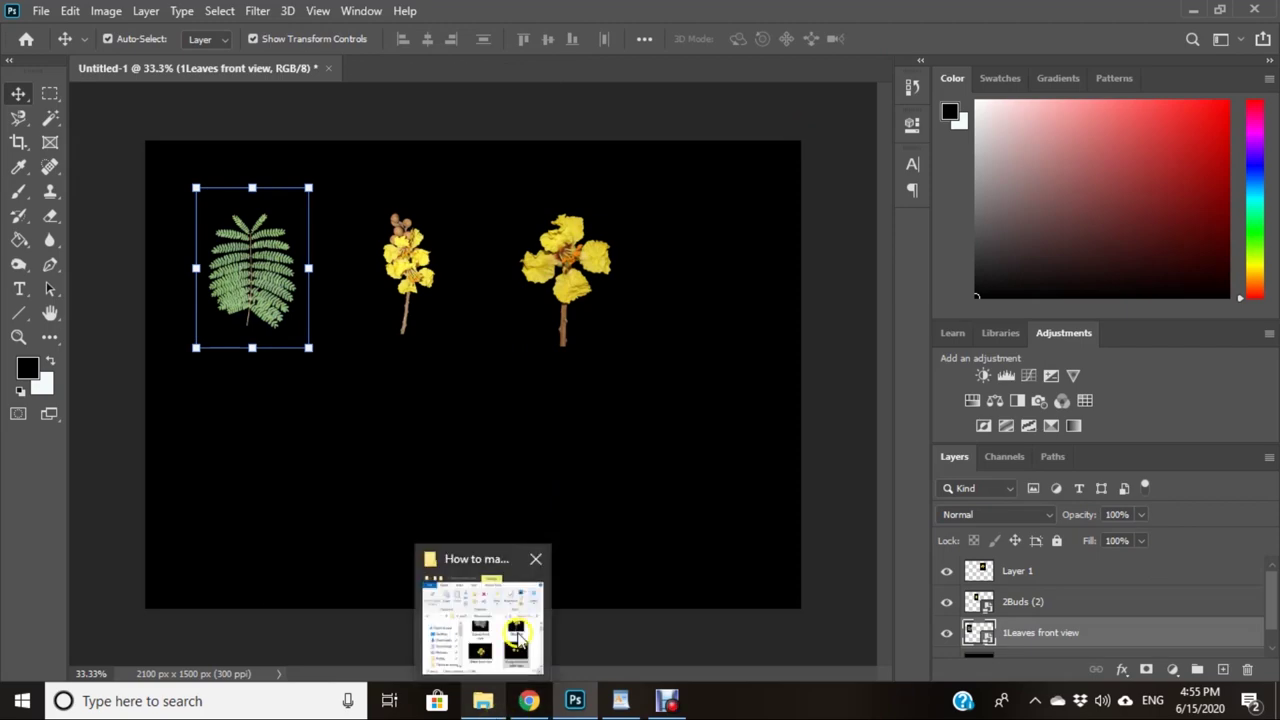
pyautogui.click(518, 637)
# Step: Open the long and short petal photo and copy both petals with a rectangular selection
pyautogui.moveTo(1043, 490); pyautogui.dragTo(451, 77)
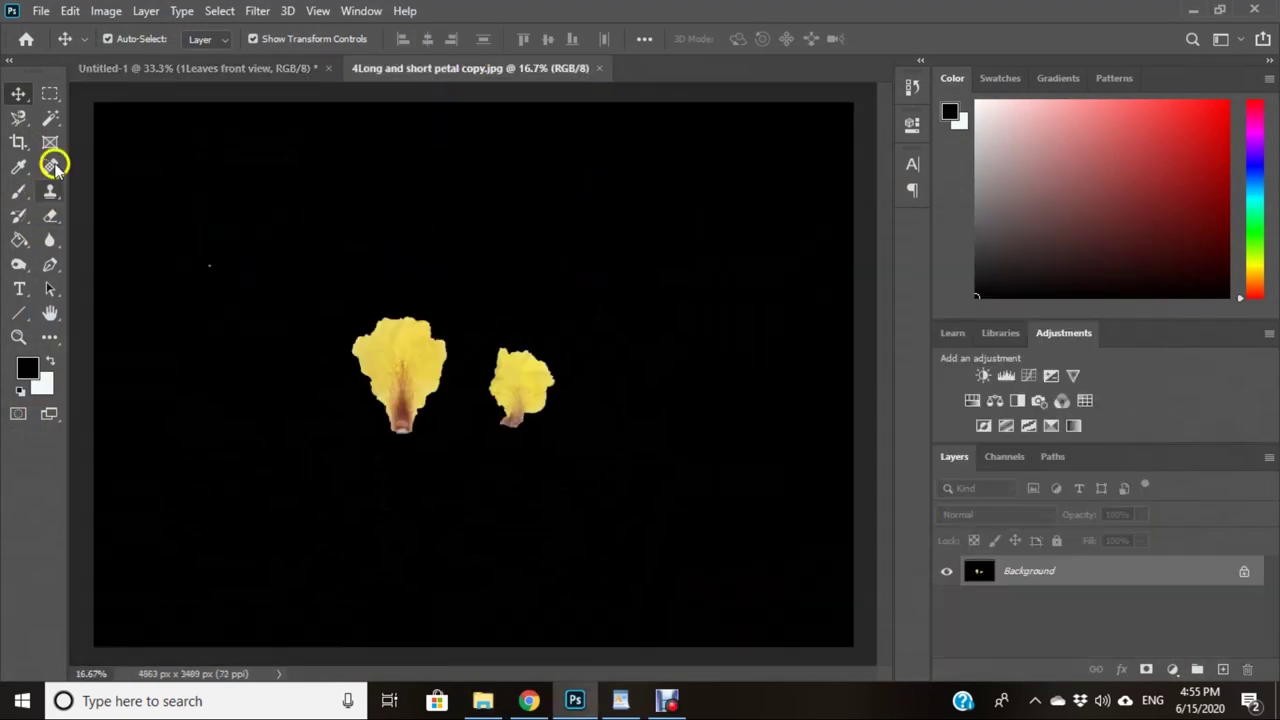
pyautogui.rightClick(52, 92)
pyautogui.click(110, 92)
pyautogui.moveTo(300, 241); pyautogui.dragTo(604, 498)
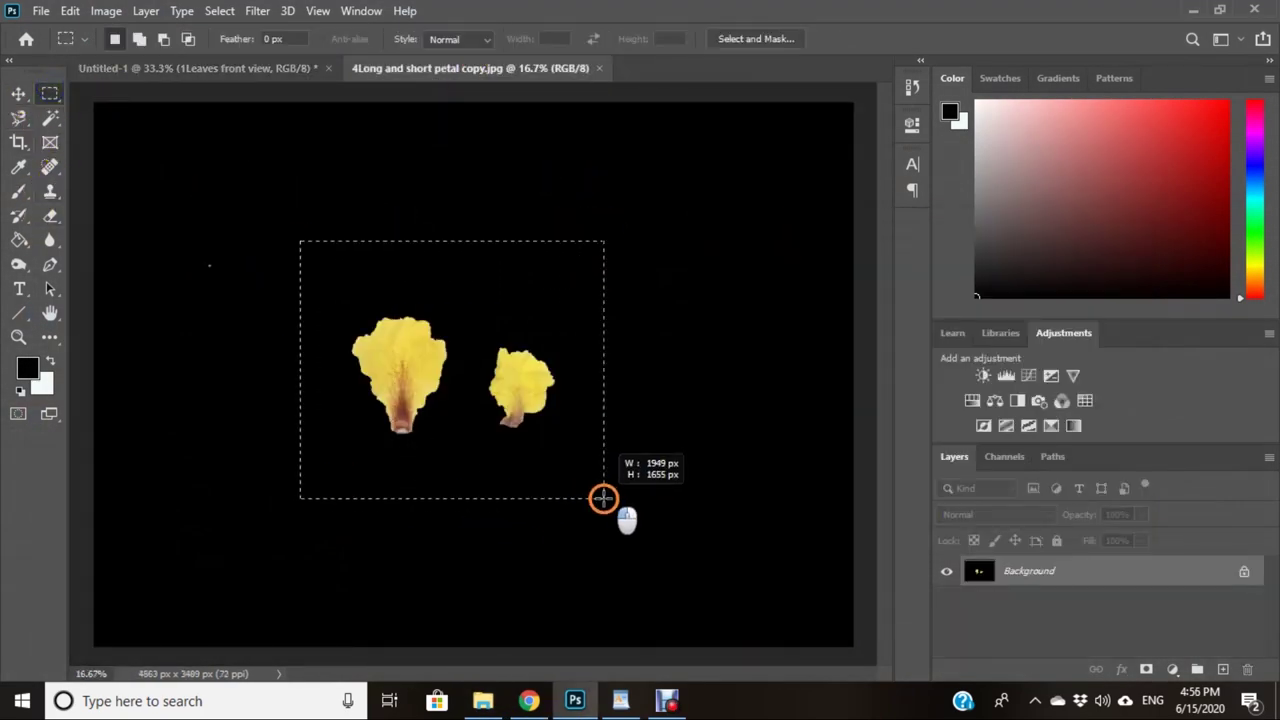
pyautogui.hotkey('ctrl', 'c')
# Step: Paste the petals into Untitled-1 as Layer 2, shrunk and placed right of the flower
pyautogui.click(246, 70)
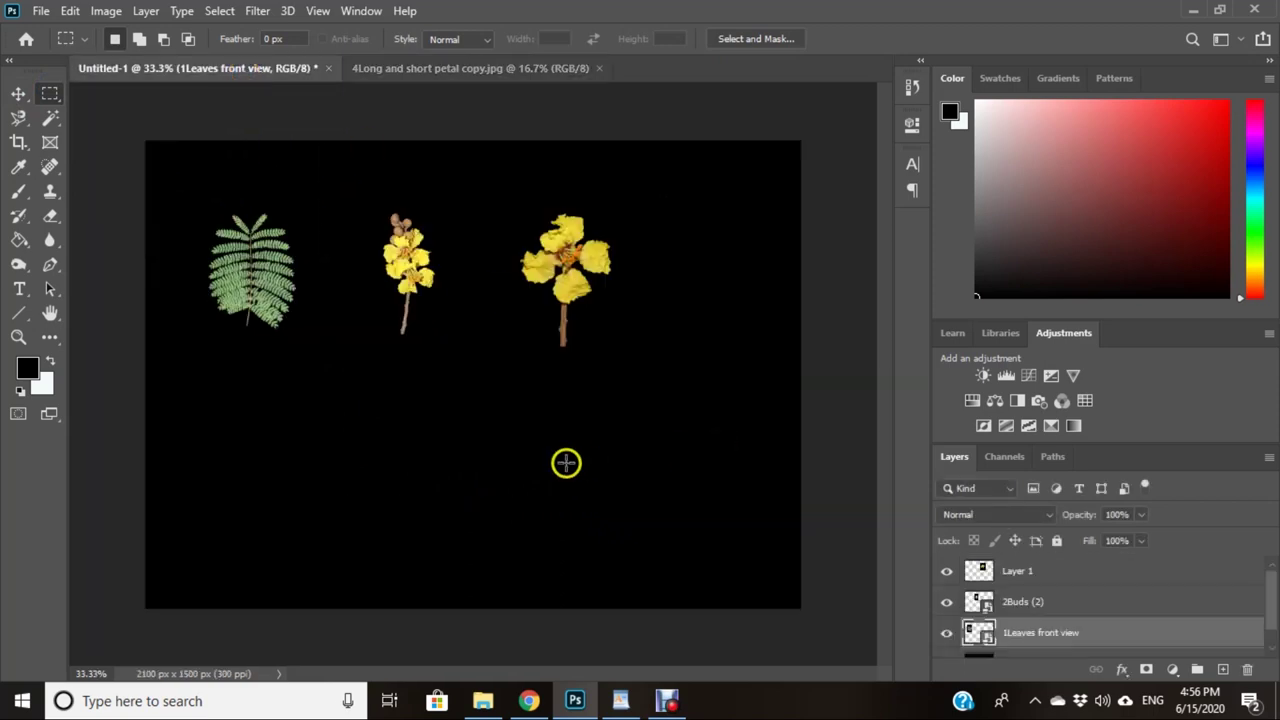
pyautogui.hotkey('ctrl', 'v')
pyautogui.hotkey('ctrl', 't')
pyautogui.moveTo(150, 140)
pyautogui.mouseDown()
pyautogui.moveTo(730, 572)
pyautogui.moveTo(740, 313)
pyautogui.mouseUp()
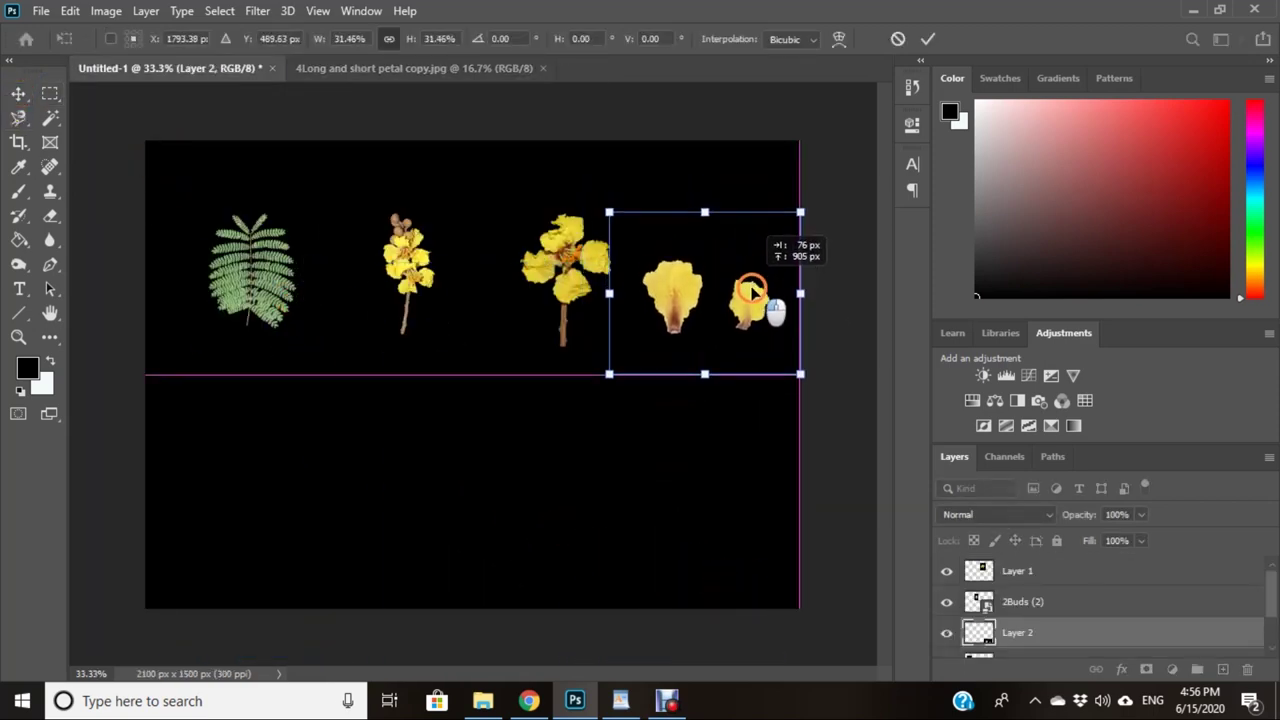
pyautogui.click(922, 38)
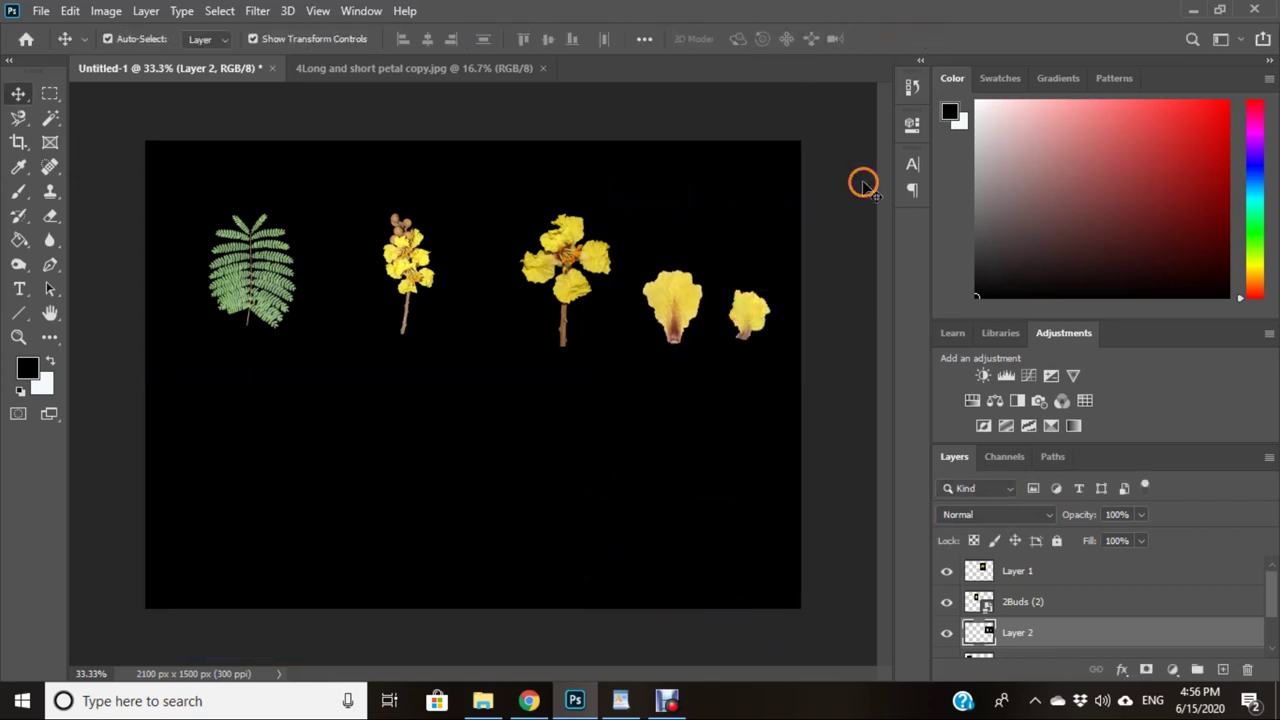
# Step: Shift the buds and flower slightly left and line the petals up with the top row
pyautogui.click(407, 270)
pyautogui.click(255, 275)
pyautogui.moveTo(407, 270); pyautogui.dragTo(395, 280)
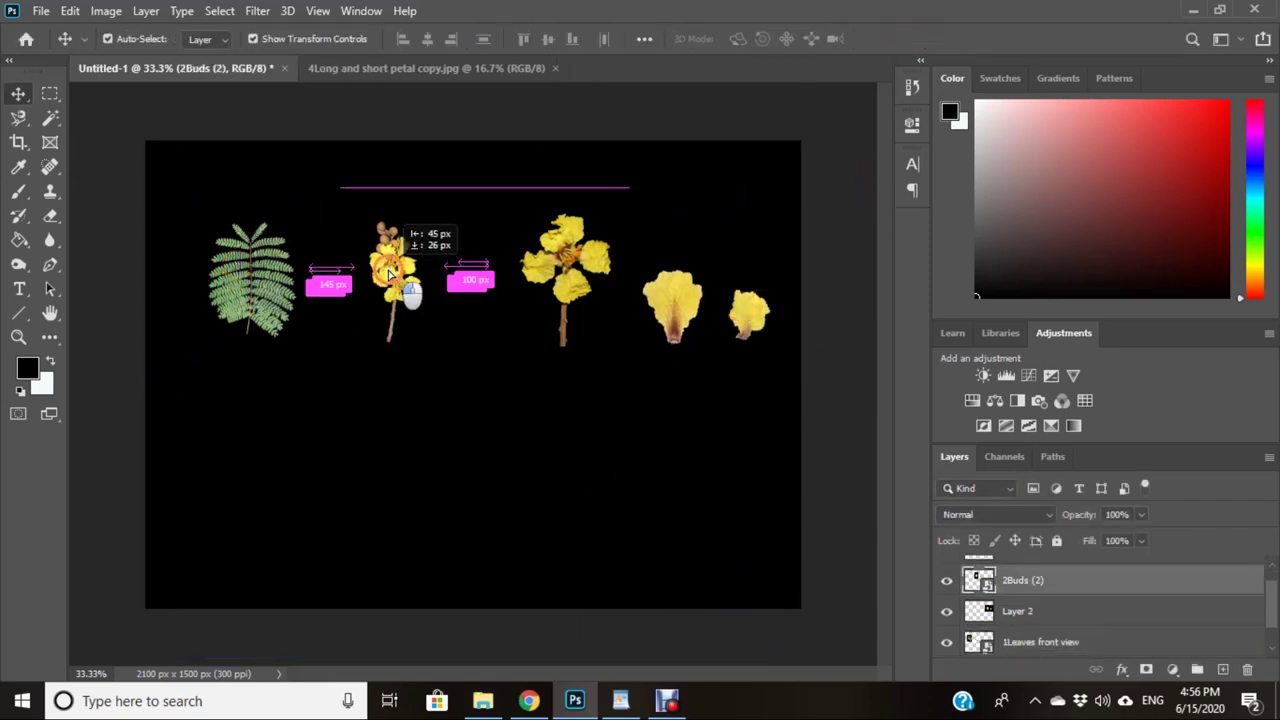
pyautogui.moveTo(565, 270); pyautogui.dragTo(545, 275)
pyautogui.moveTo(676, 307); pyautogui.dragTo(676, 296)
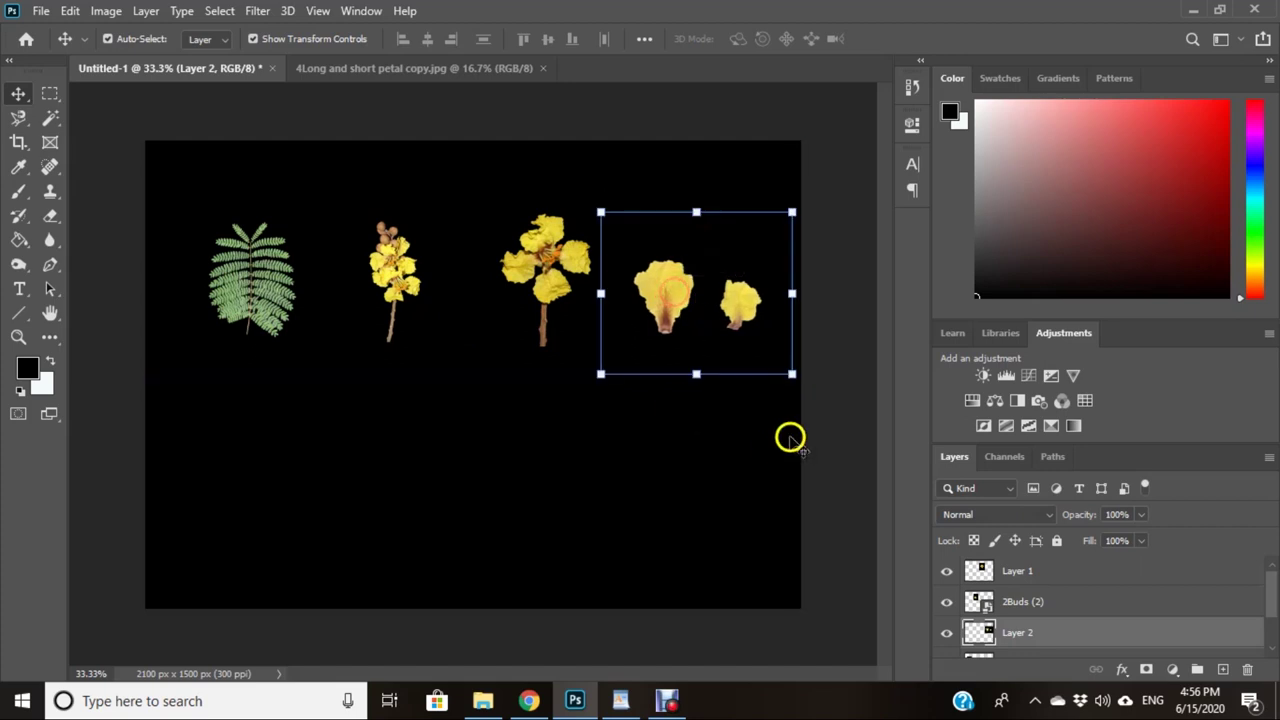
pyautogui.click(791, 434)
pyautogui.click(483, 700)
# Step: Open 5Calyx.jpg and enclose the calyx in a rectangular selection
pyautogui.scroll(-2, 1133, 541)
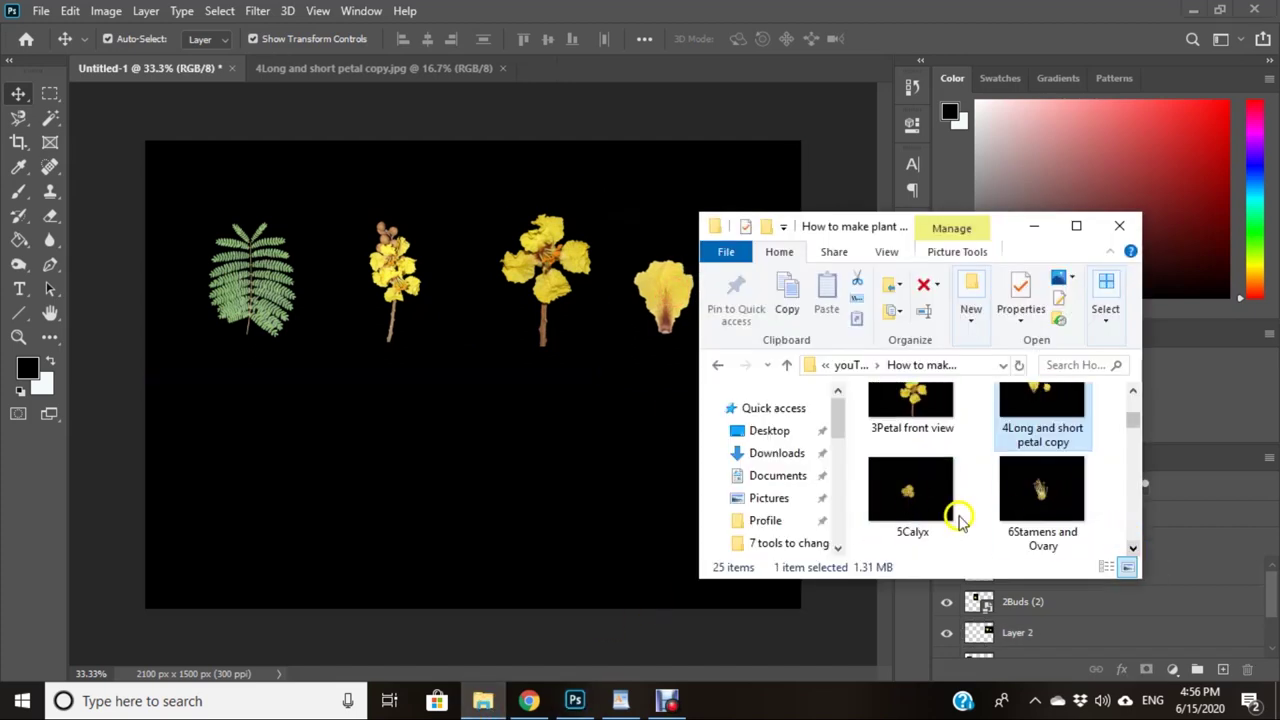
pyautogui.moveTo(912, 495); pyautogui.dragTo(623, 494)
pyautogui.click(483, 700)
pyautogui.moveTo(910, 490); pyautogui.dragTo(377, 75)
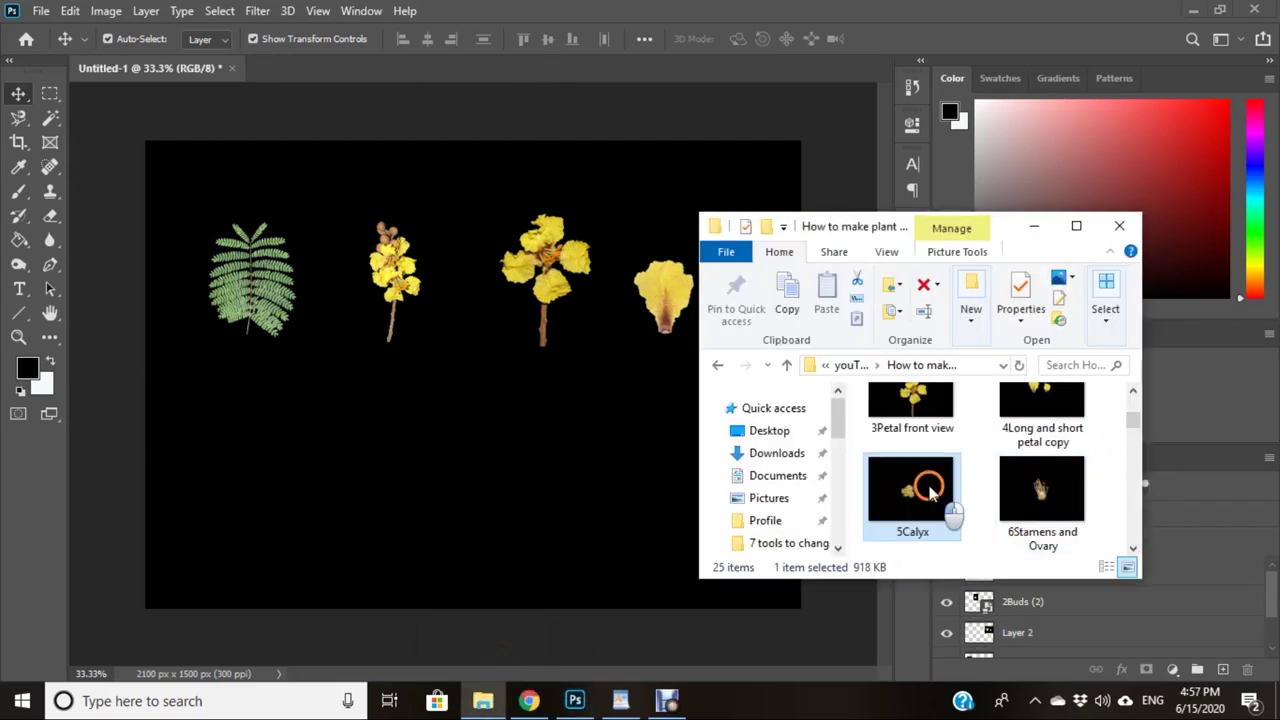
pyautogui.click(318, 70)
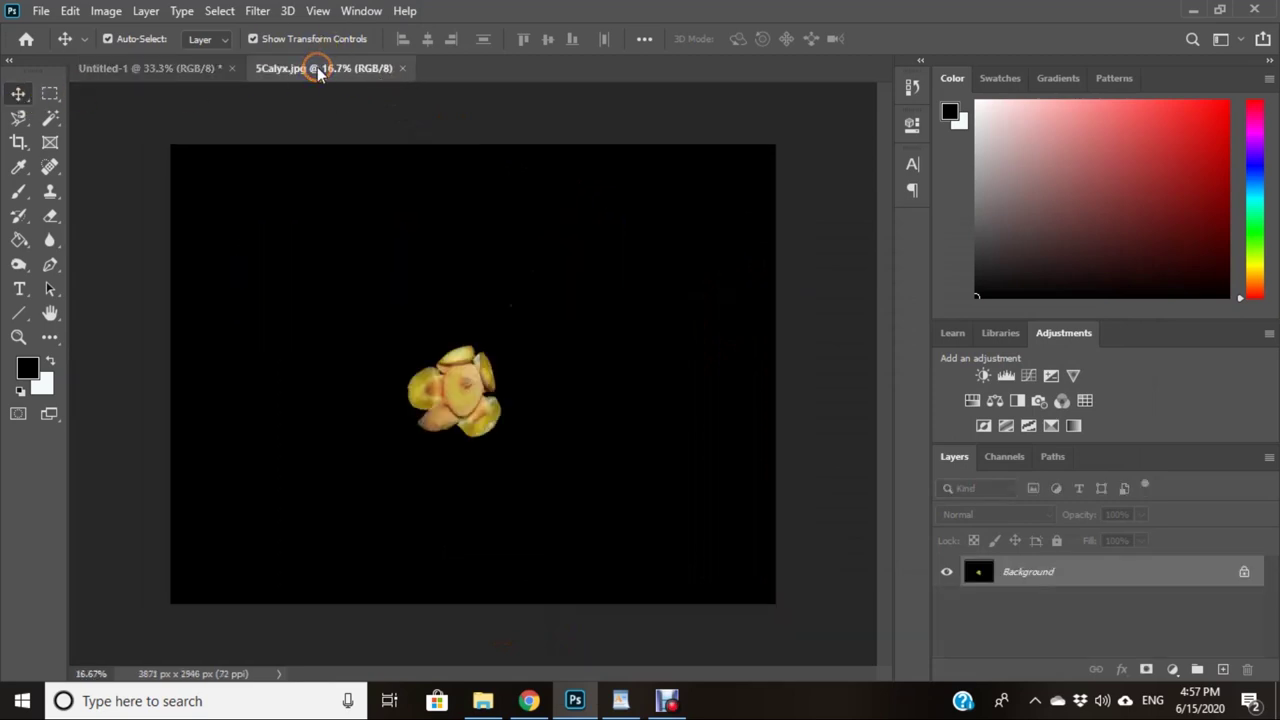
pyautogui.click(50, 93)
pyautogui.moveTo(397, 326); pyautogui.dragTo(552, 469)
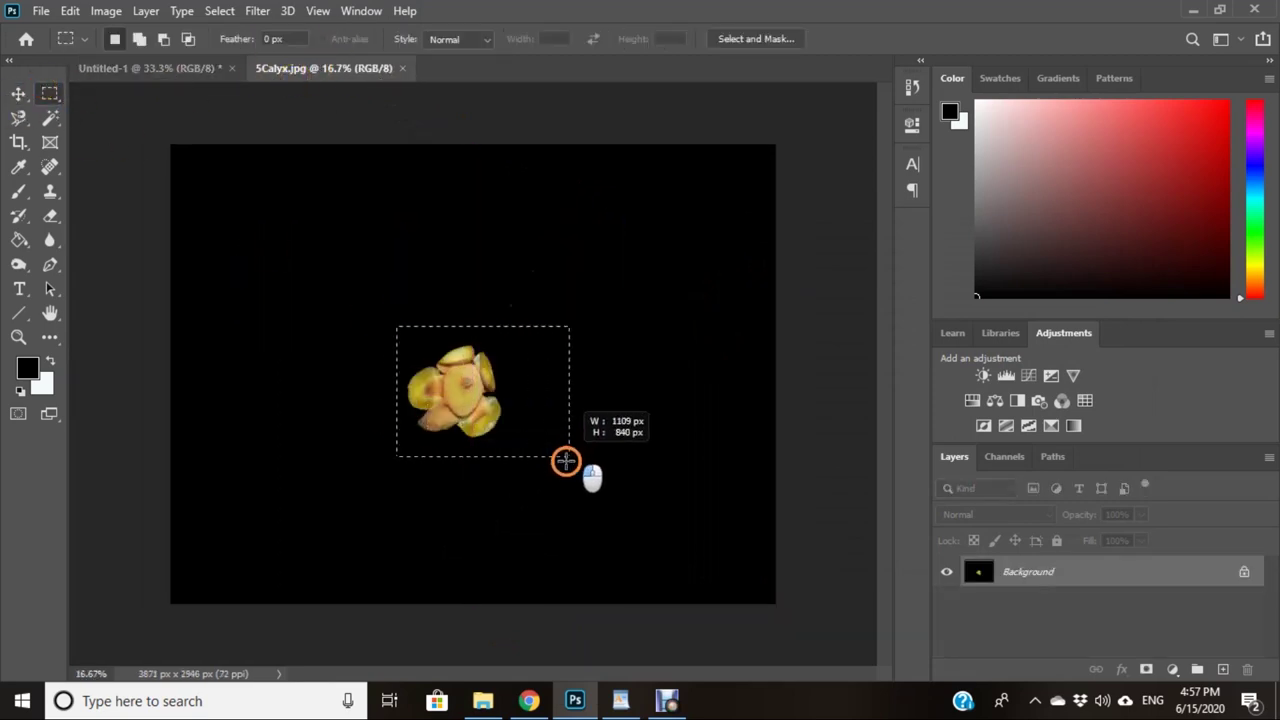
pyautogui.moveTo(493, 403); pyautogui.dragTo(472, 382)
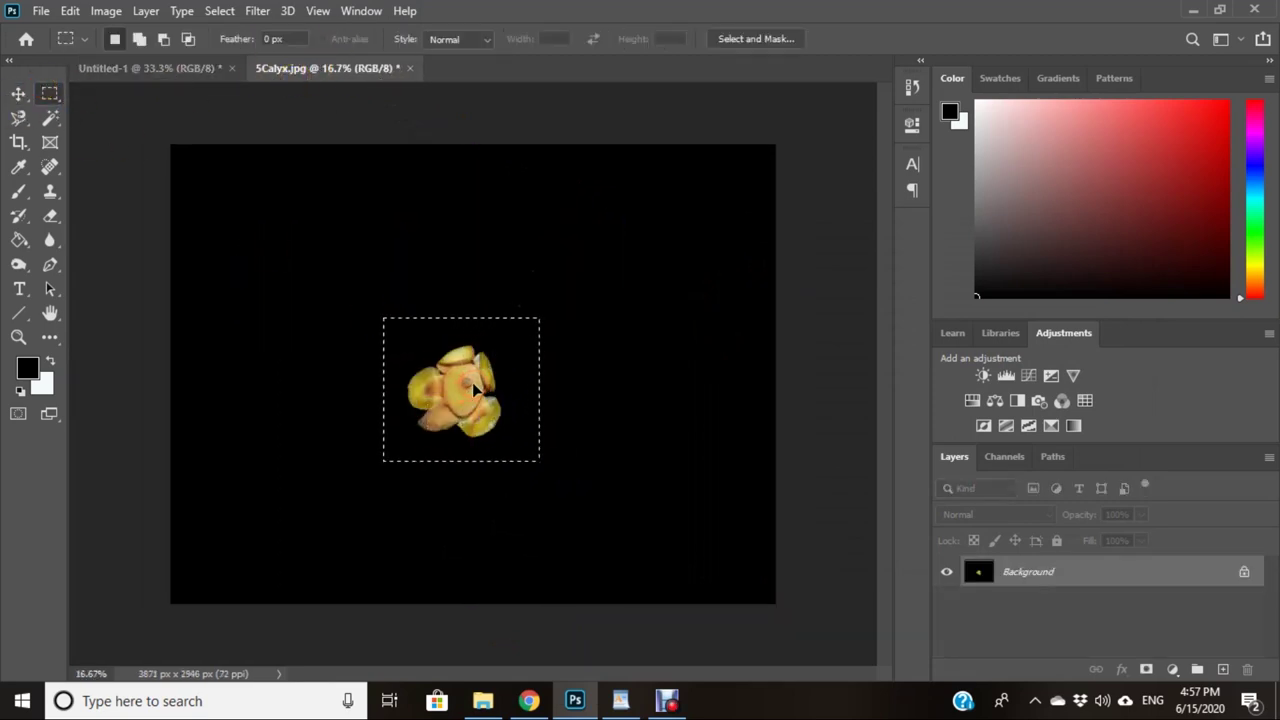
# Step: Paste the calyx into Untitled-1 as Layer 3, scaled to 37.31% below the petals
pyautogui.click(190, 66)
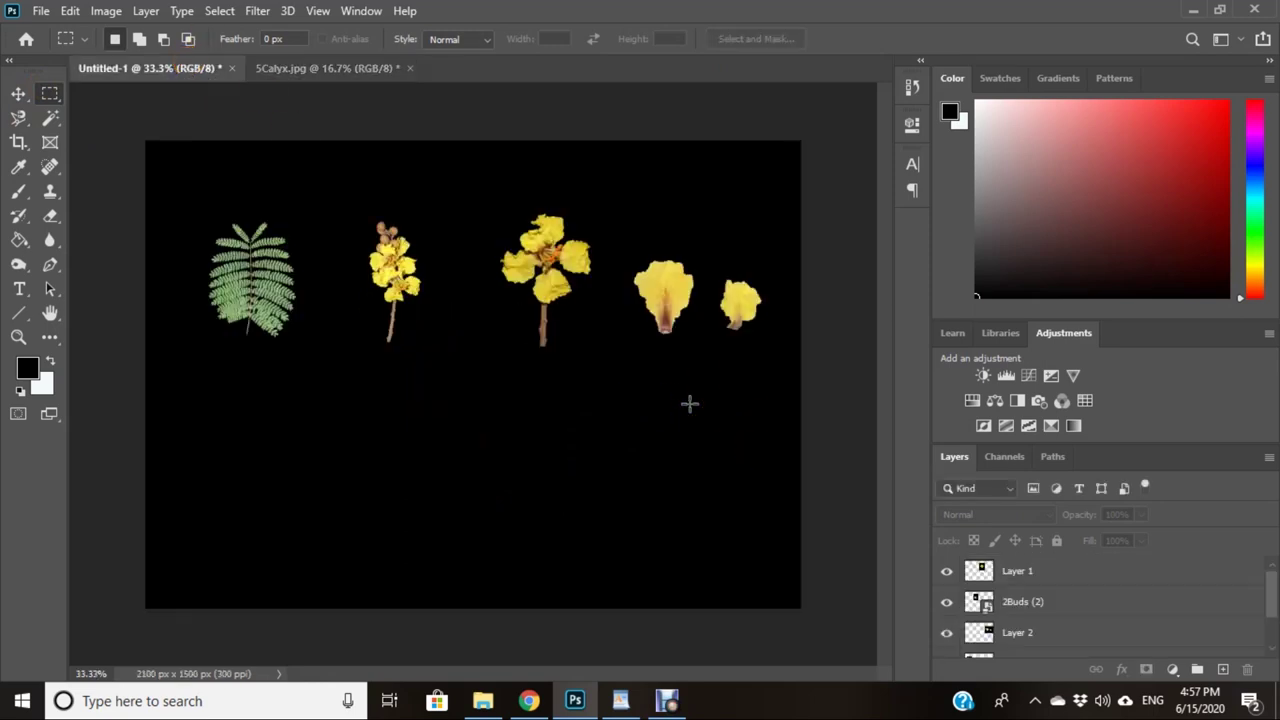
pyautogui.hotkey('ctrl', 'v')
pyautogui.click(19, 100)
pyautogui.moveTo(380, 289); pyautogui.dragTo(634, 400)
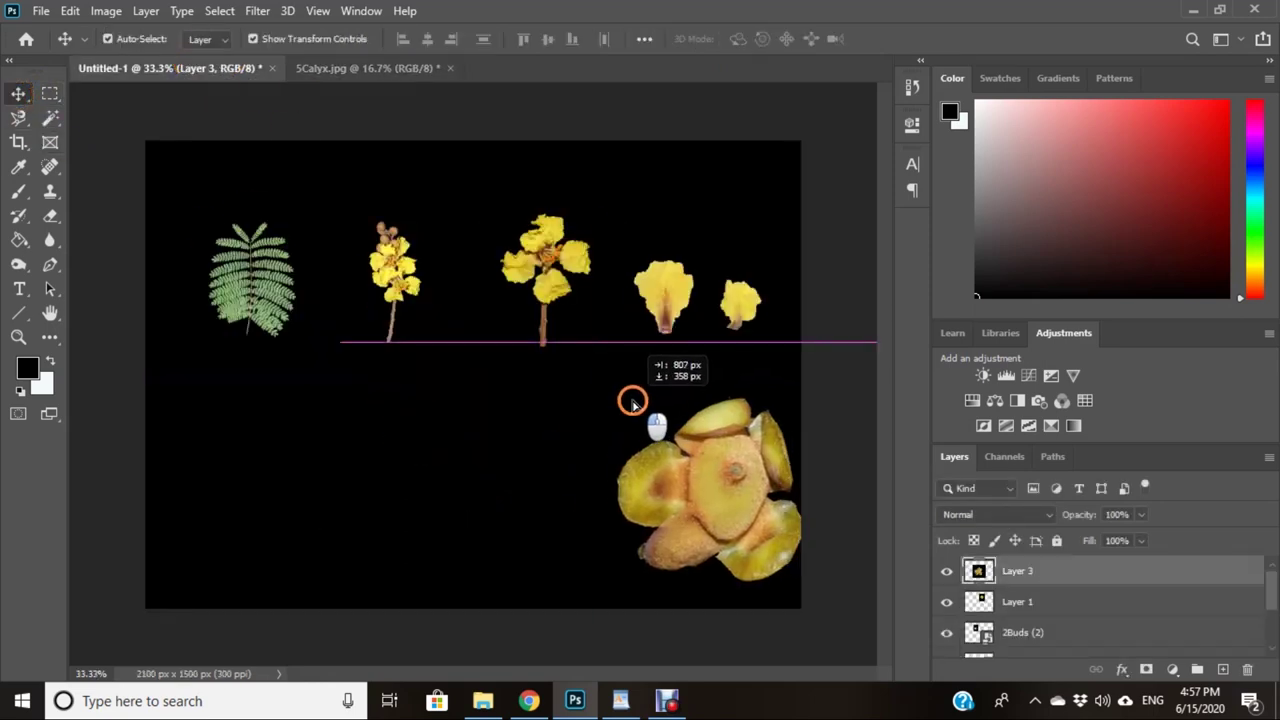
pyautogui.moveTo(571, 343)
pyautogui.mouseDown()
pyautogui.moveTo(710, 440)
pyautogui.moveTo(766, 526)
pyautogui.moveTo(674, 403)
pyautogui.moveTo(676, 417)
pyautogui.mouseUp()
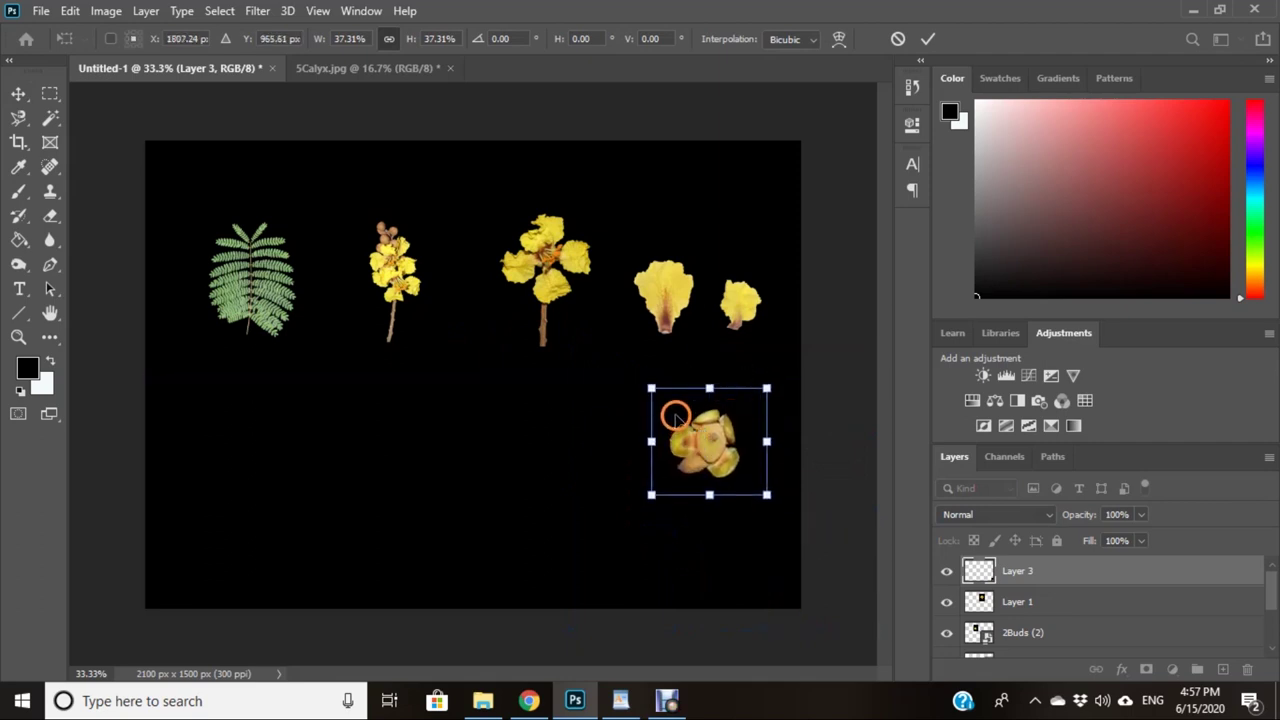
pyautogui.click(935, 35)
pyautogui.press('m')
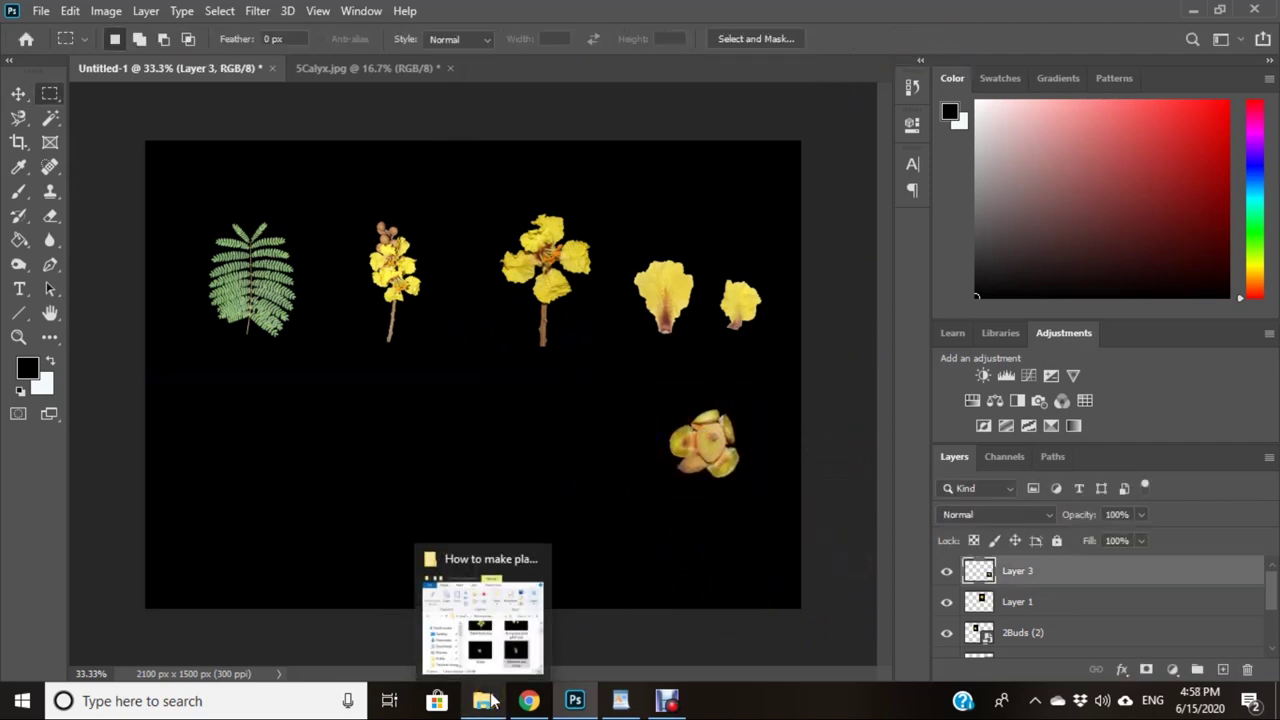
pyautogui.click(490, 700)
# Step: Open 6Stamens and Ovary.jpg, close the calyx photo unsaved, and marquee the stamens
pyautogui.moveTo(1071, 514); pyautogui.dragTo(571, 71)
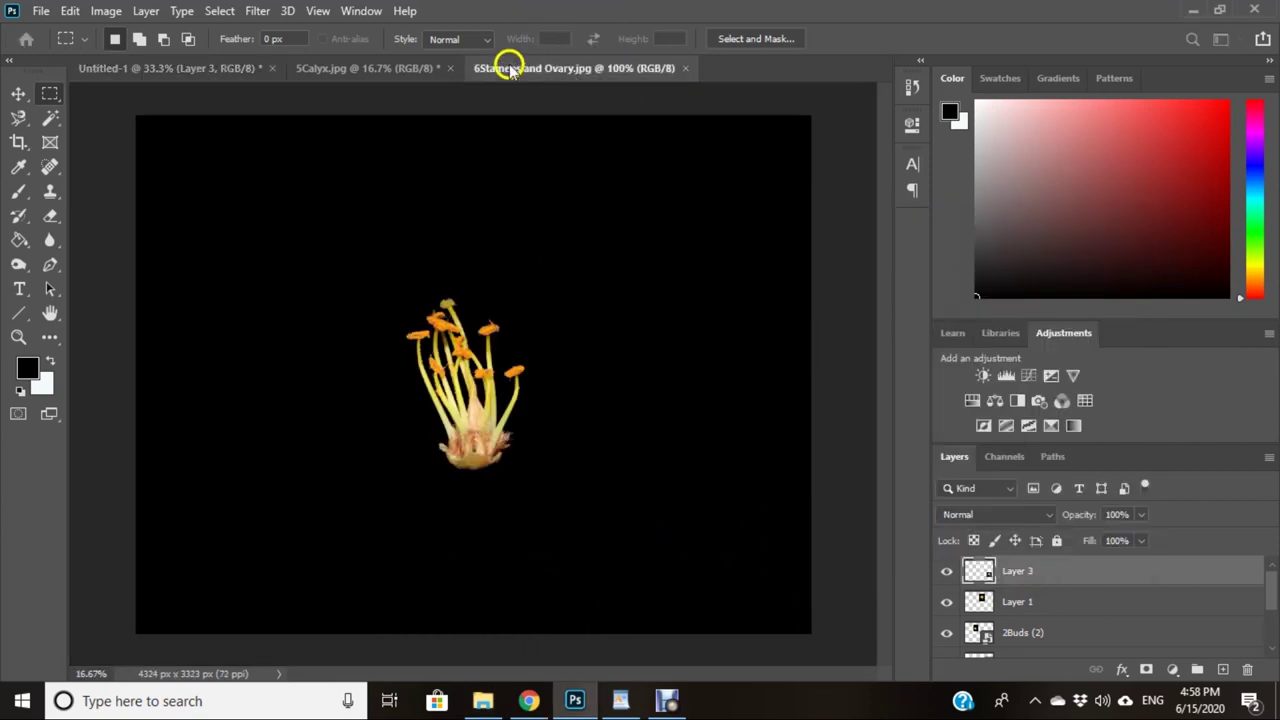
pyautogui.click(450, 68)
pyautogui.click(632, 272)
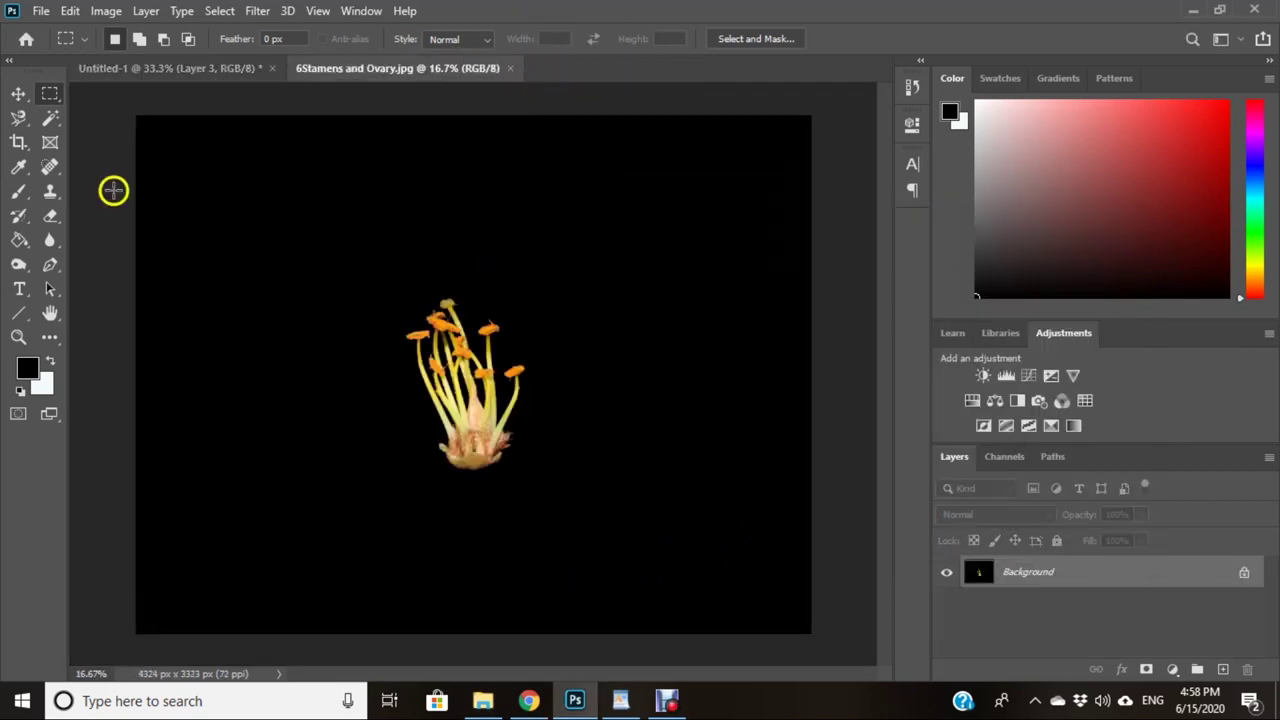
pyautogui.click(50, 92)
pyautogui.click(100, 92)
pyautogui.moveTo(341, 288); pyautogui.dragTo(588, 500)
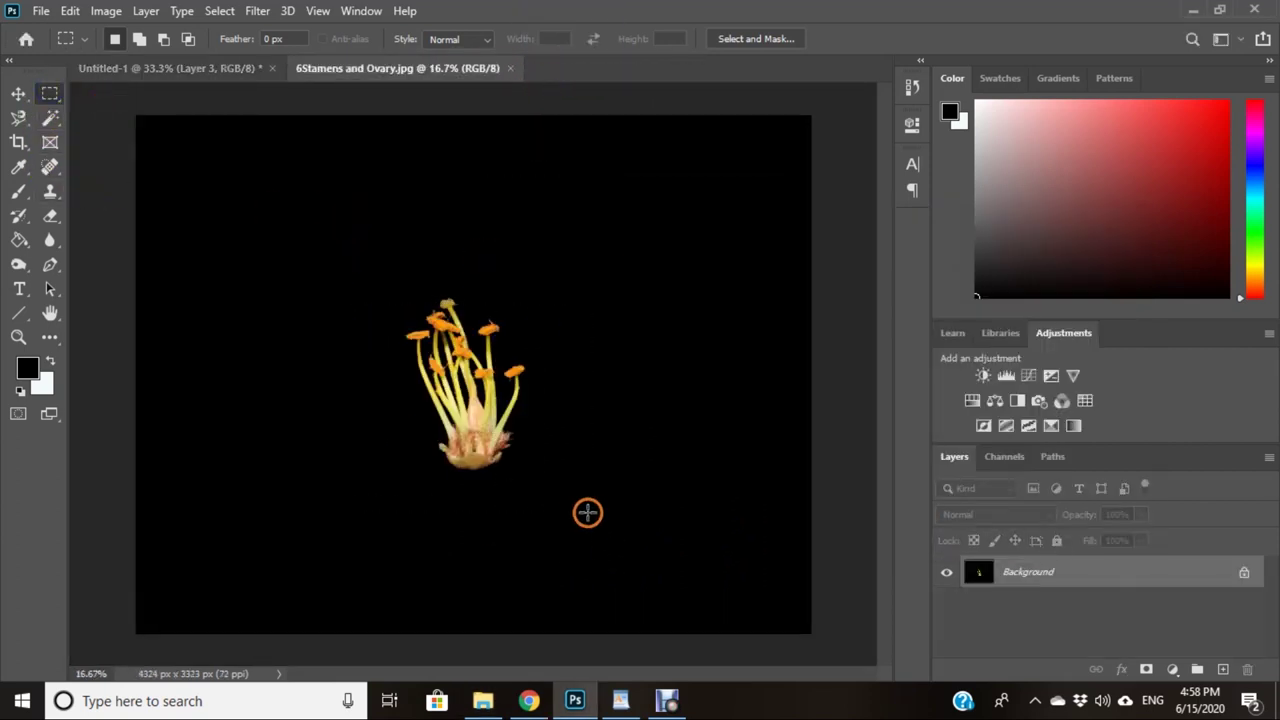
pyautogui.moveTo(509, 377); pyautogui.dragTo(510, 390)
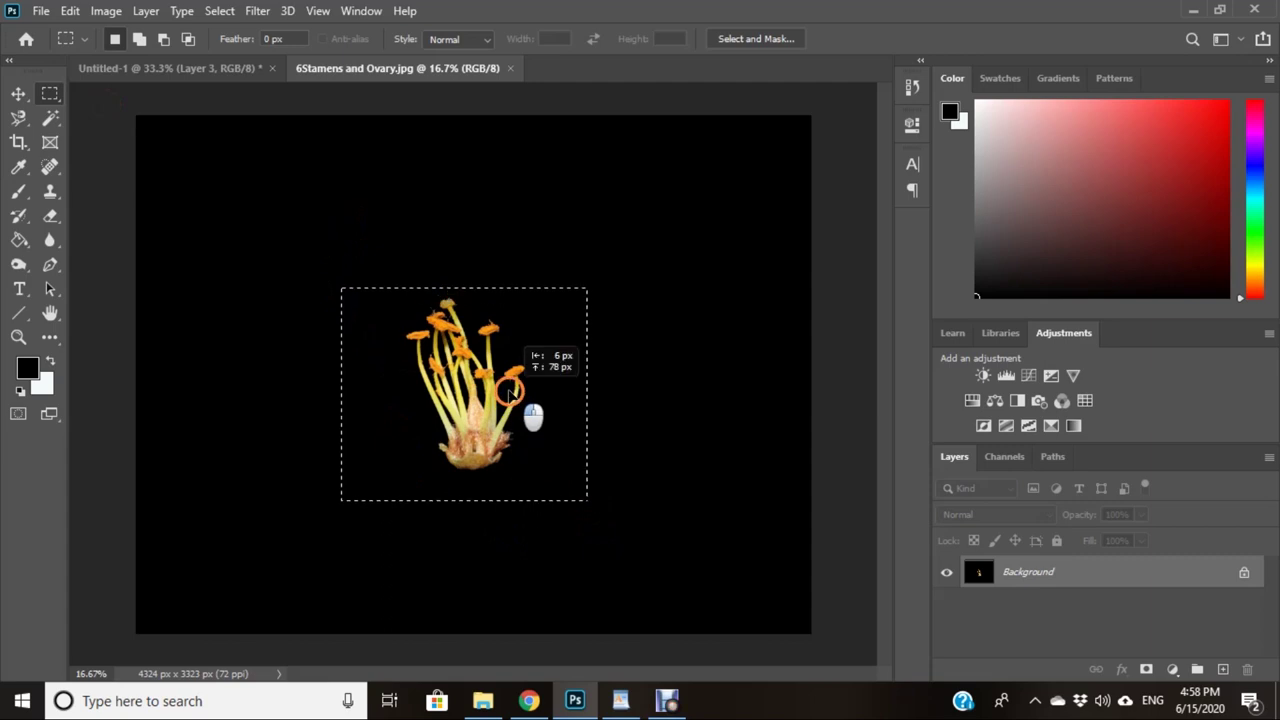
# Step: Paste the stamens as Layer 4 at 34.85% left of the calyx, aligning them with the ovary
pyautogui.click(200, 68)
pyautogui.hotkey('ctrl', 'v')
pyautogui.click(379, 296)
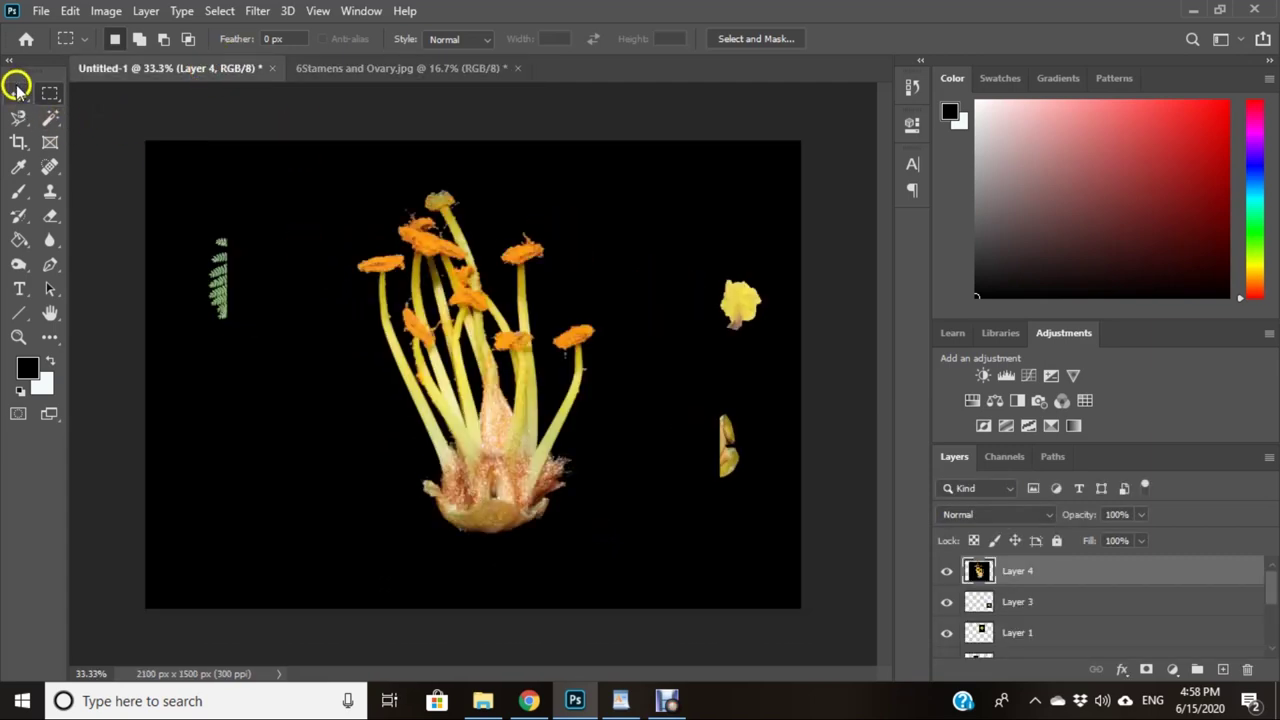
pyautogui.click(17, 88)
pyautogui.click(227, 160)
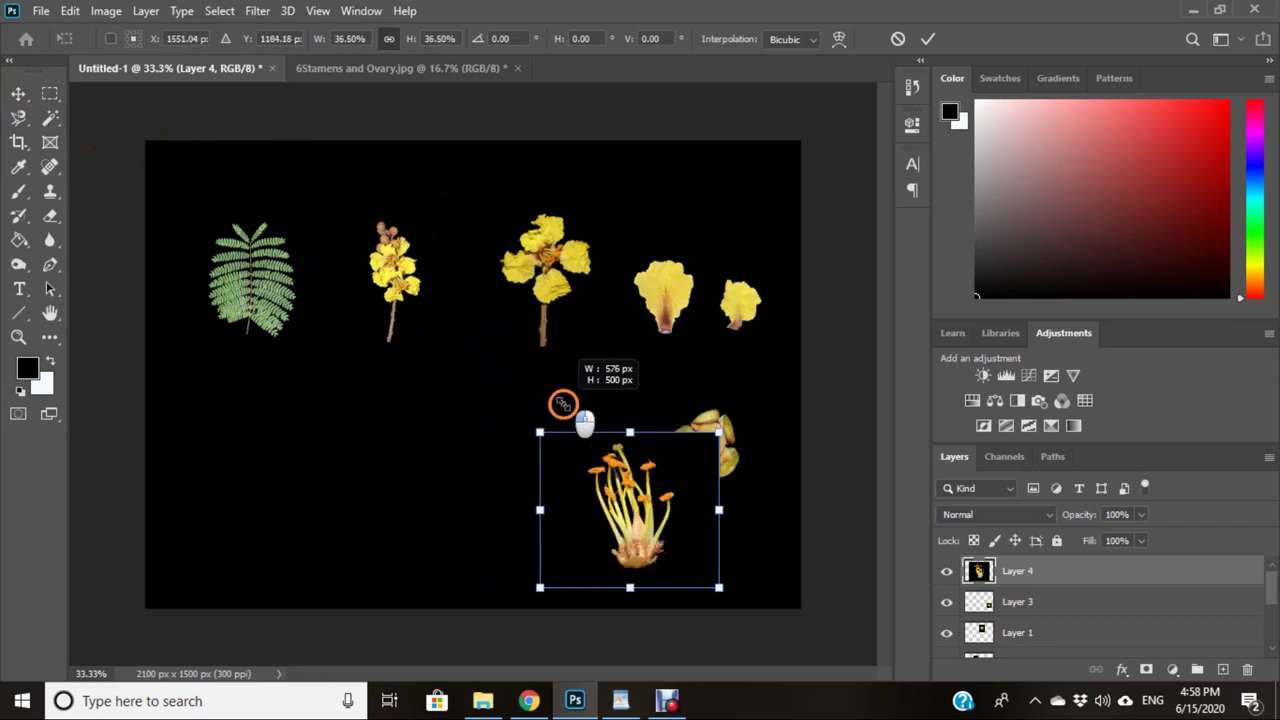
pyautogui.moveTo(441, 311); pyautogui.dragTo(562, 421)
pyautogui.moveTo(654, 500); pyautogui.dragTo(587, 425)
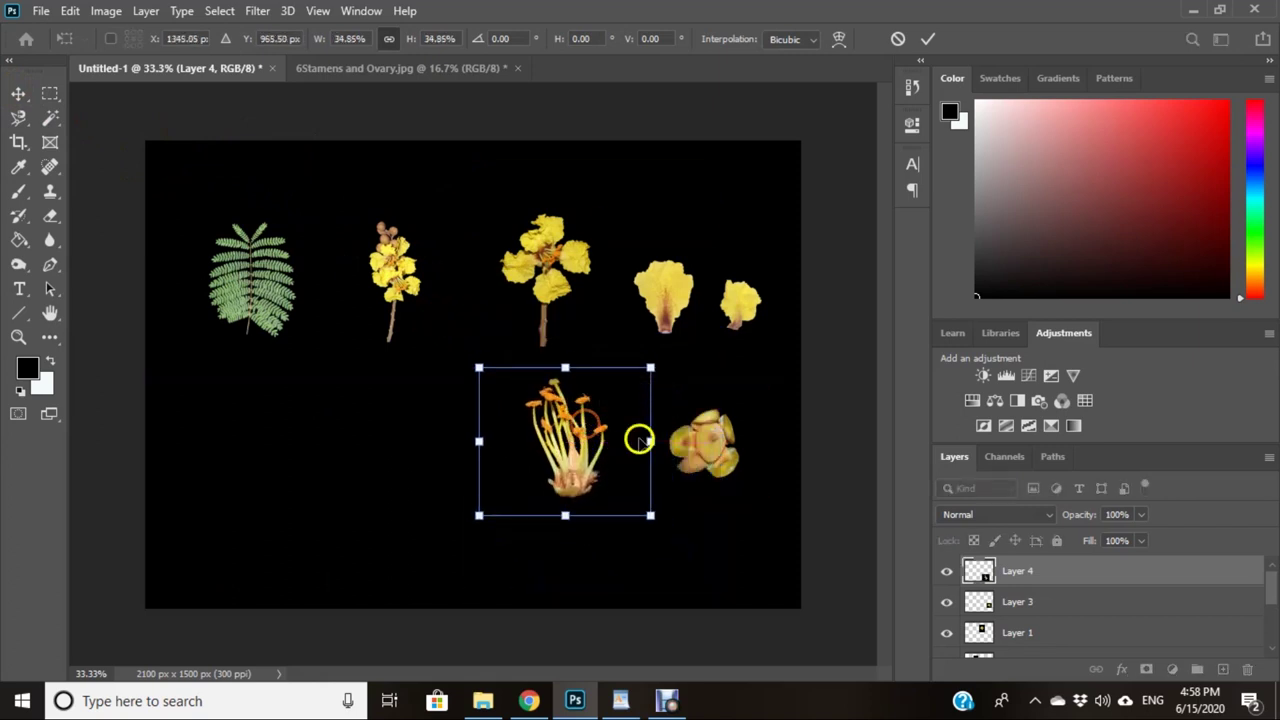
pyautogui.moveTo(608, 480); pyautogui.dragTo(597, 501)
pyautogui.click(928, 38)
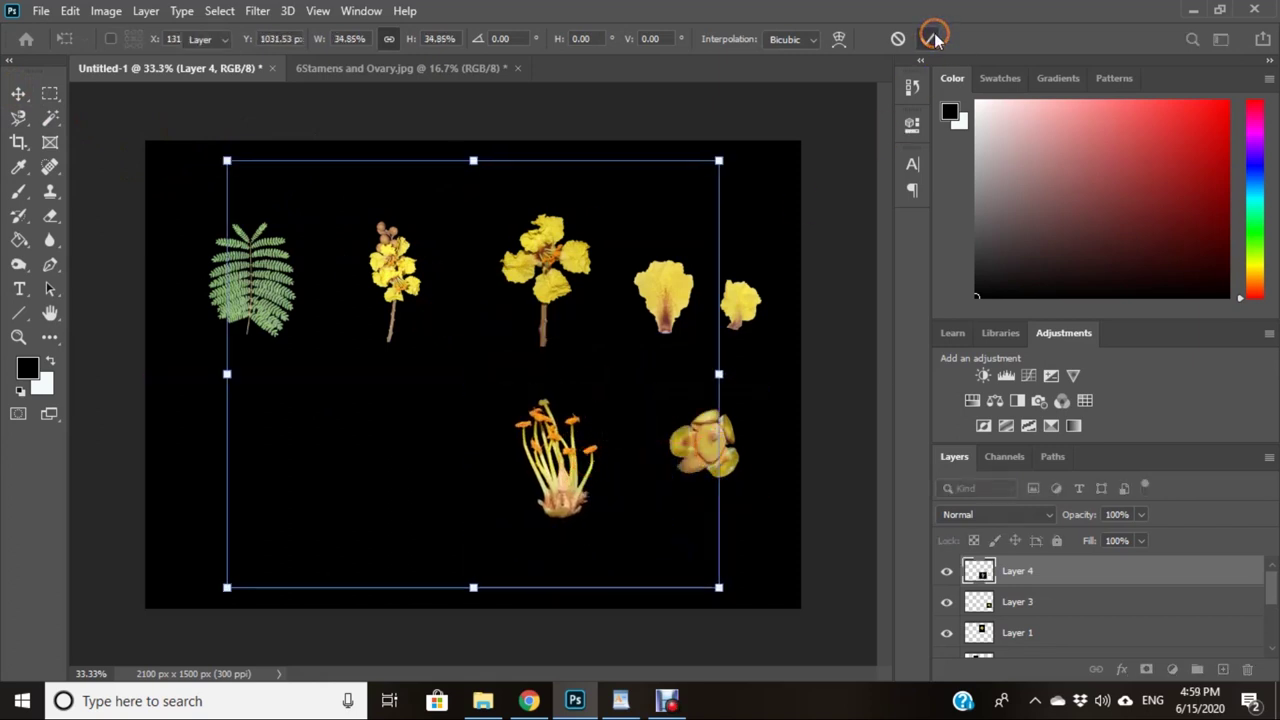
pyautogui.moveTo(723, 434); pyautogui.dragTo(720, 468)
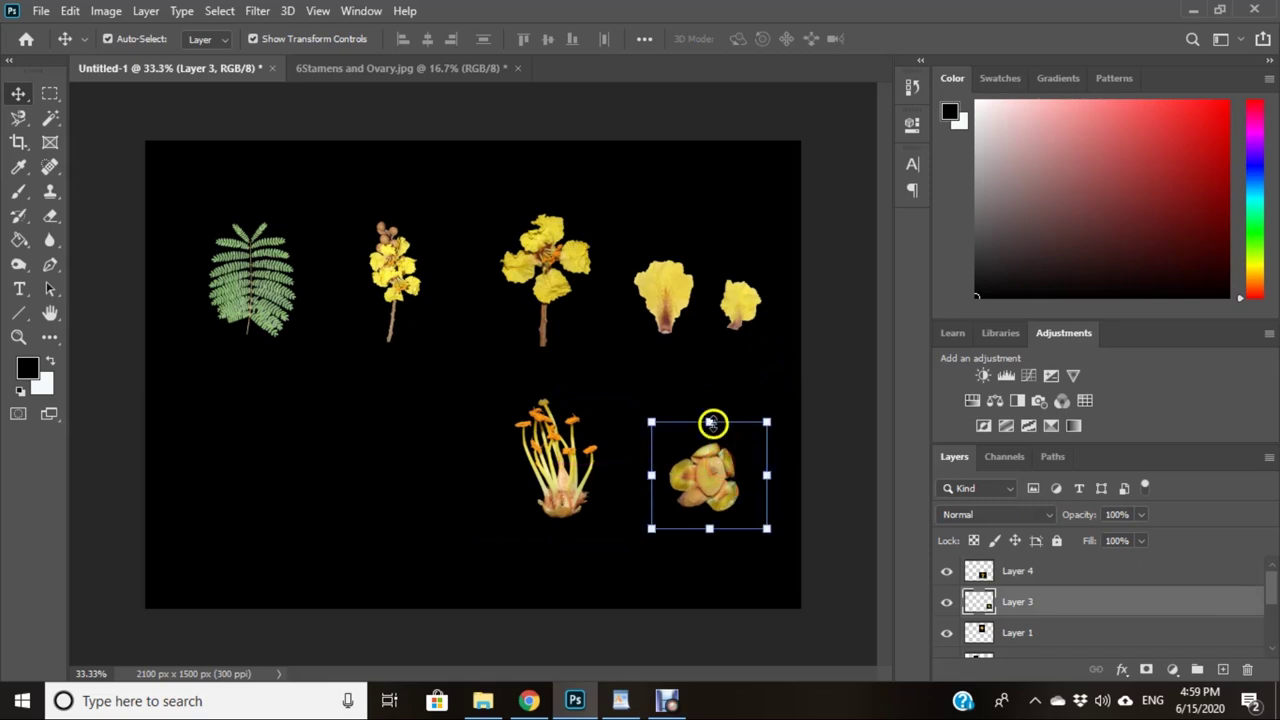
pyautogui.moveTo(565, 466); pyautogui.dragTo(565, 480)
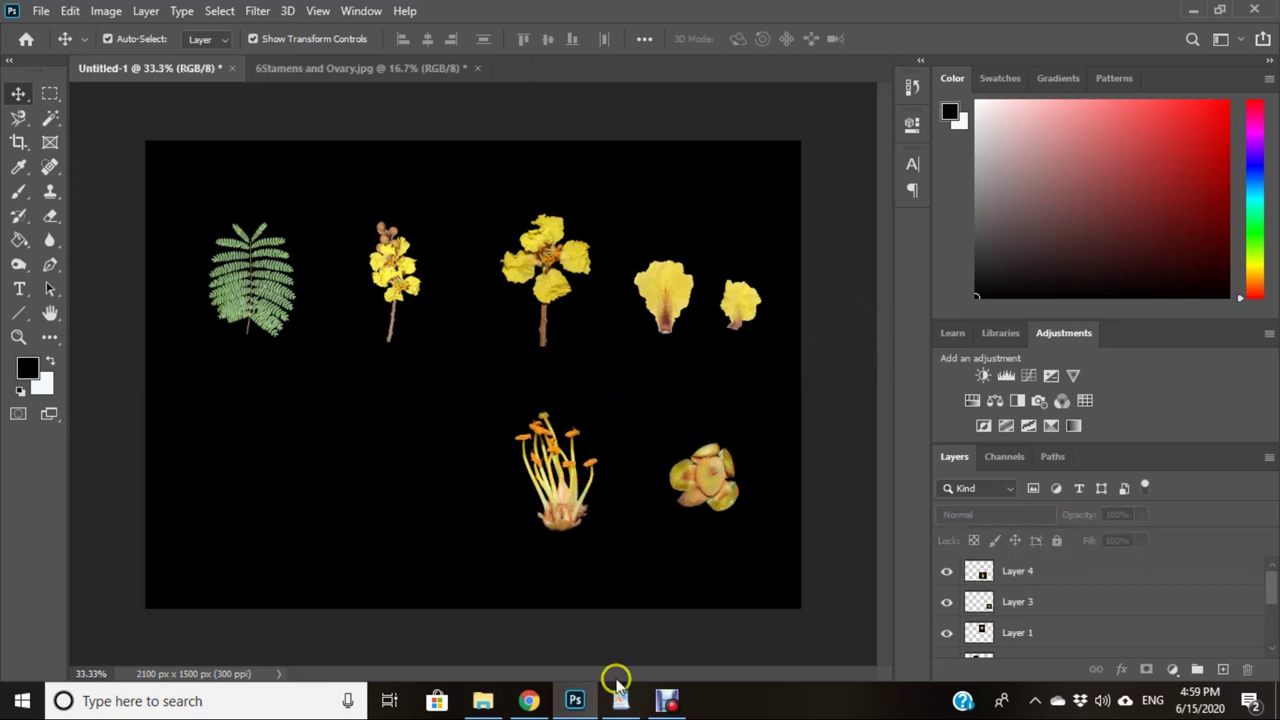
# Step: Open 7.jpg with the pink bud and close 6Stamens and Ovary.jpg without saving
pyautogui.click(483, 700)
pyautogui.click(1133, 545)
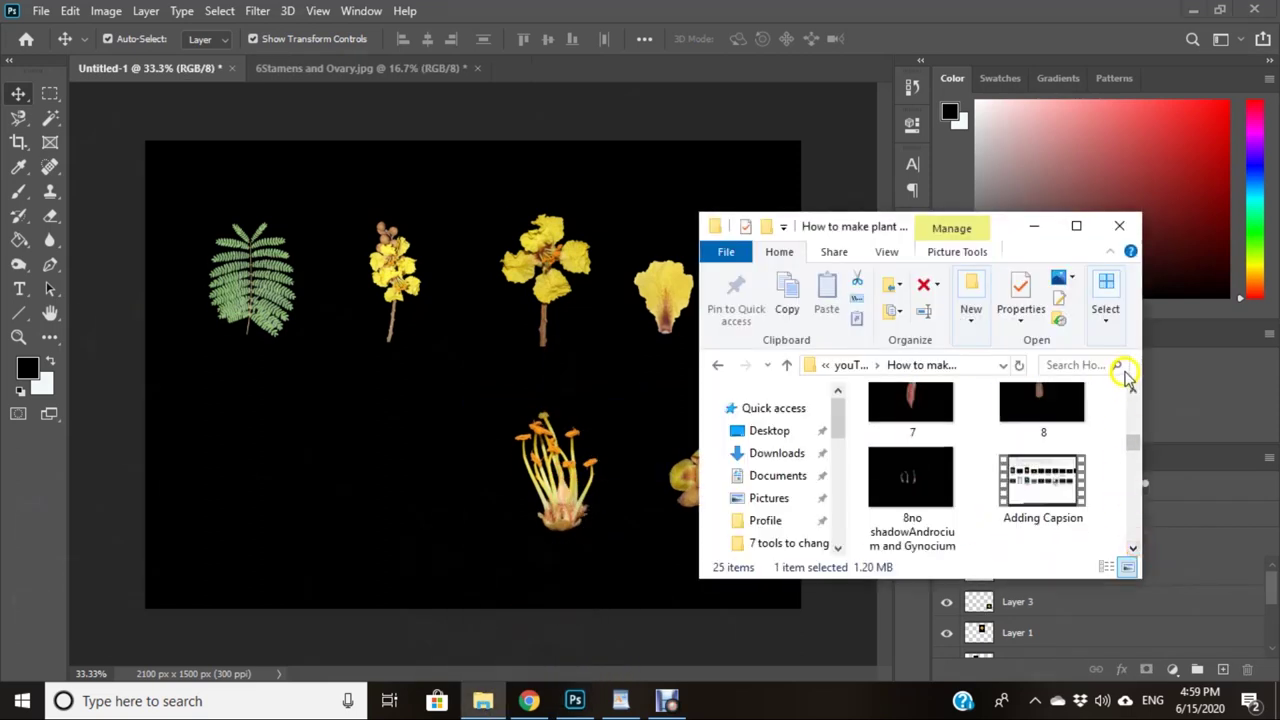
pyautogui.moveTo(910, 410); pyautogui.dragTo(589, 67)
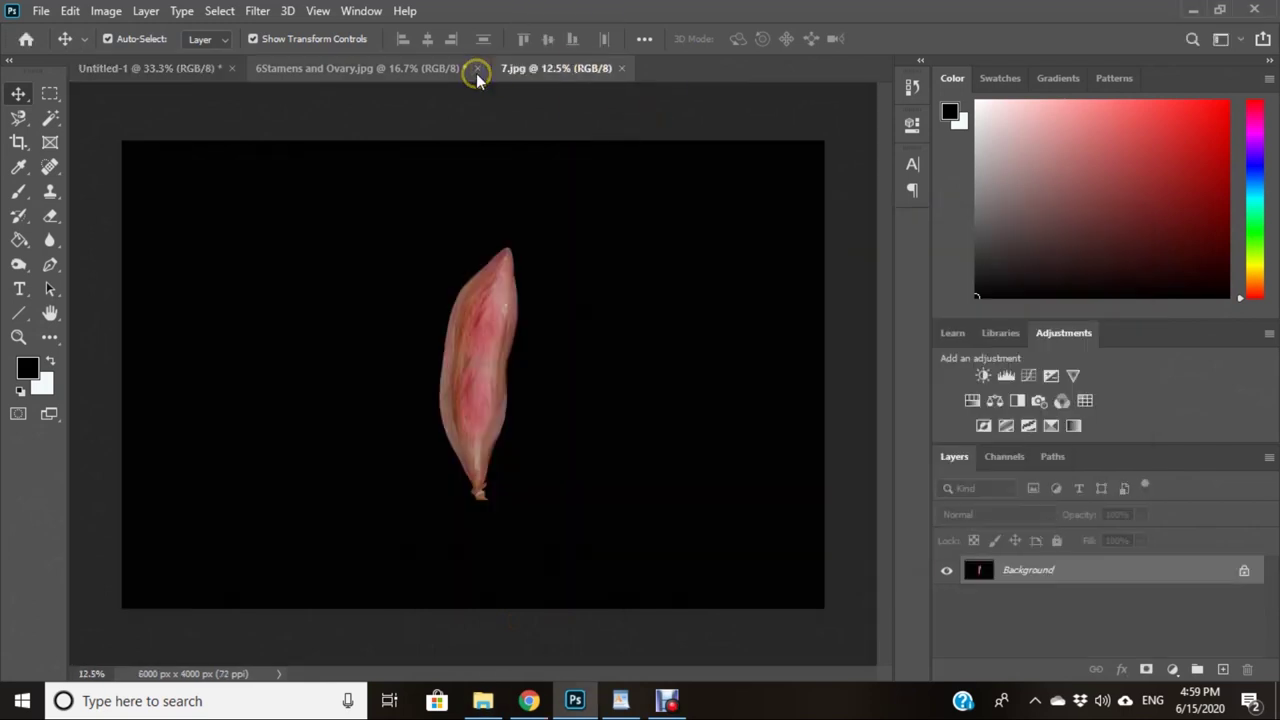
pyautogui.click(477, 67)
pyautogui.click(638, 278)
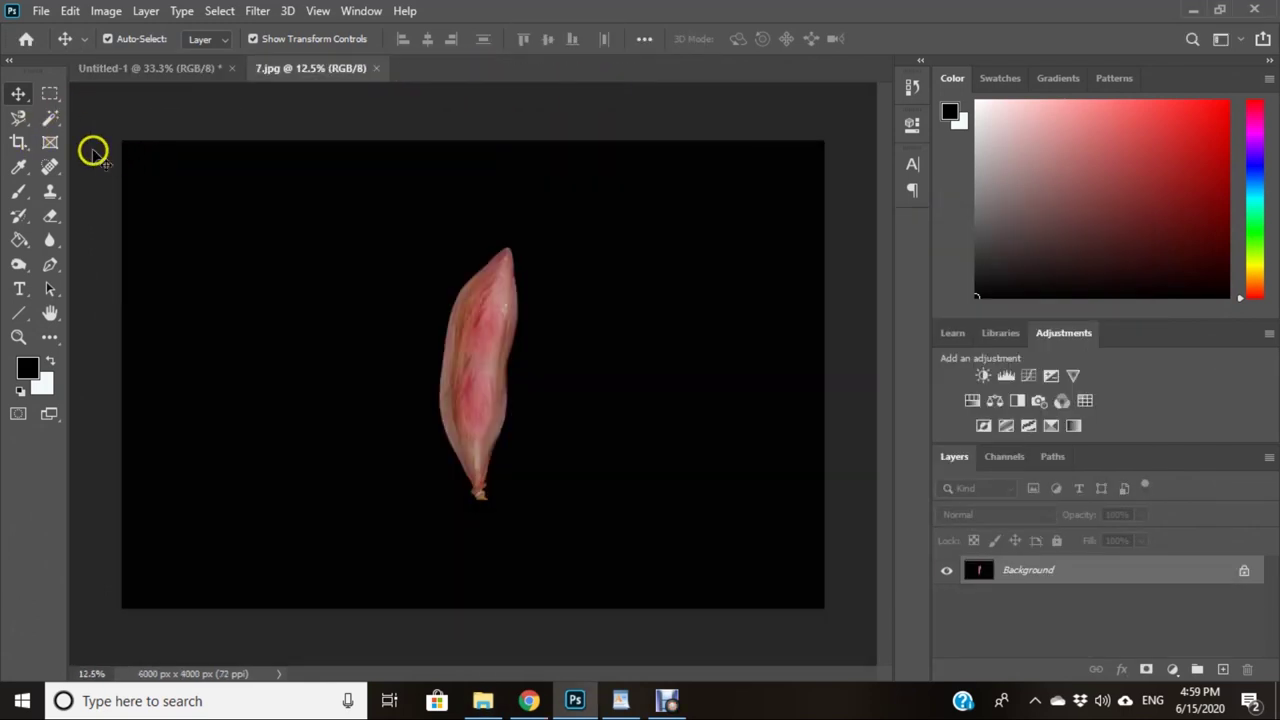
# Step: Draw a rectangular selection around the pink bud in 7.jpg
pyautogui.click(50, 93)
pyautogui.click(105, 91)
pyautogui.moveTo(367, 178); pyautogui.dragTo(594, 543)
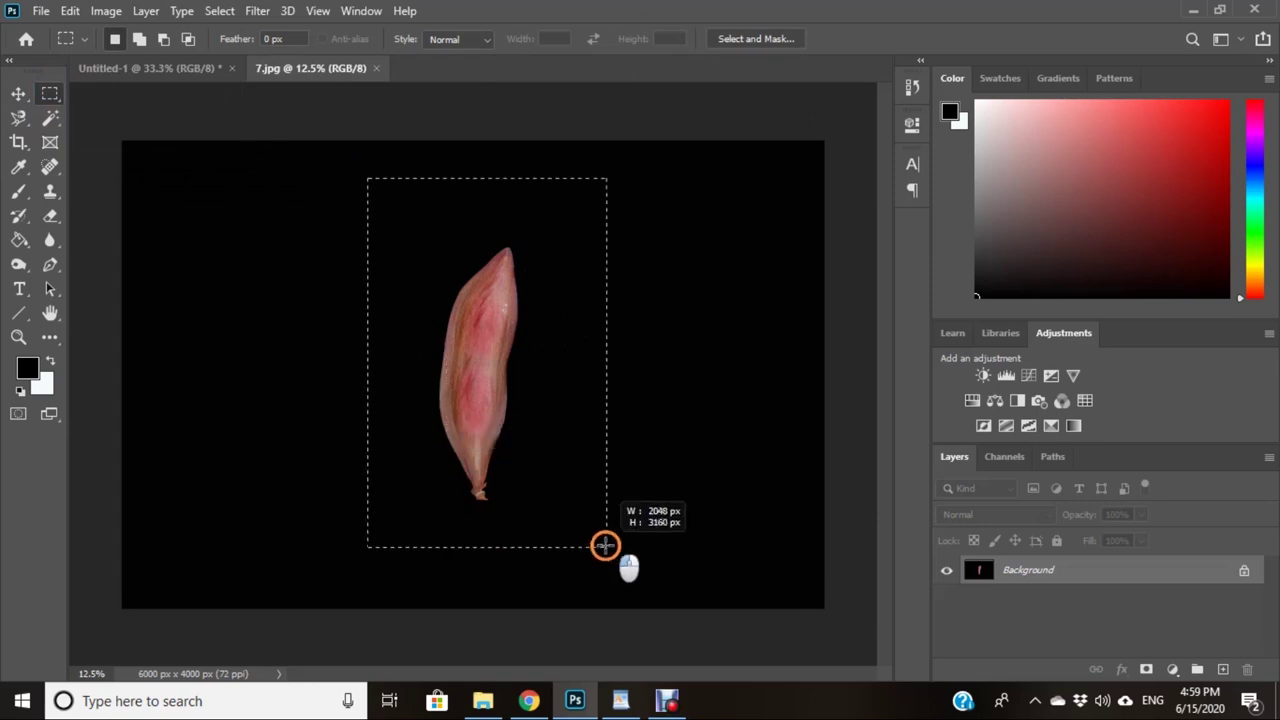
# Step: Paste the bud into Untitled-1 as Layer 5, scaled to 16.80% left of the stamens
pyautogui.click(163, 70)
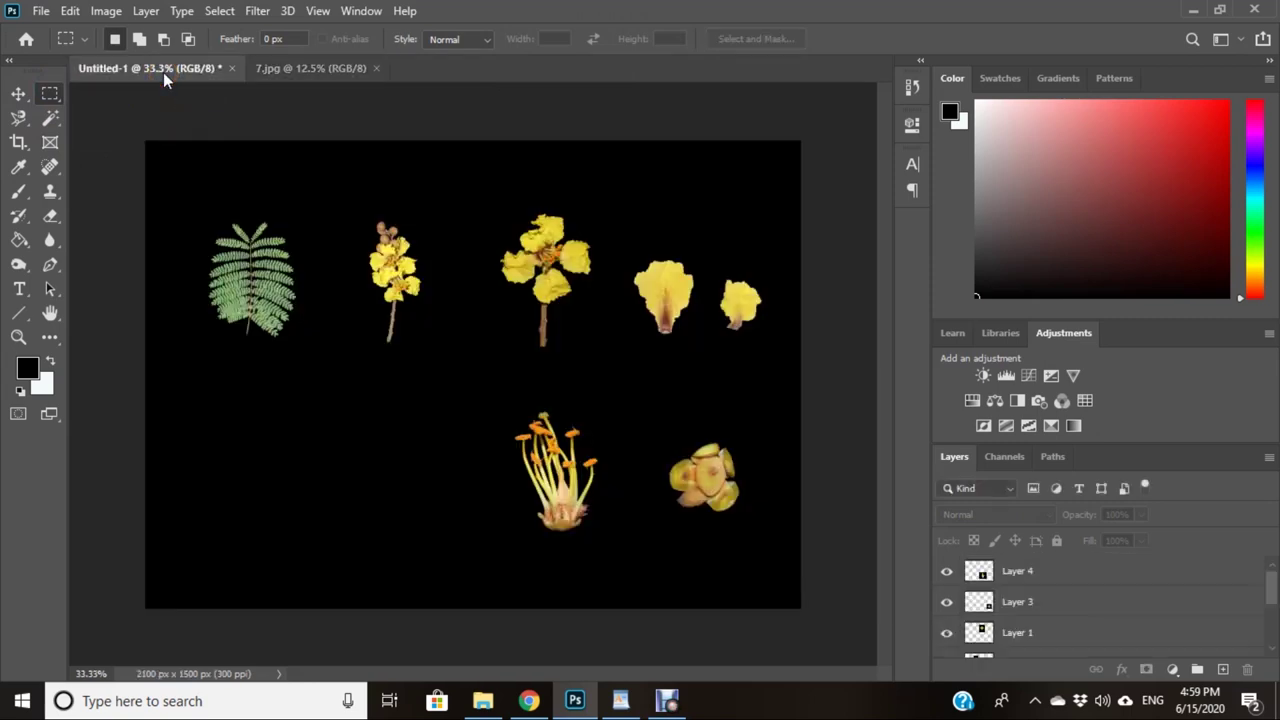
pyautogui.hotkey('ctrl', 'v')
pyautogui.click(19, 93)
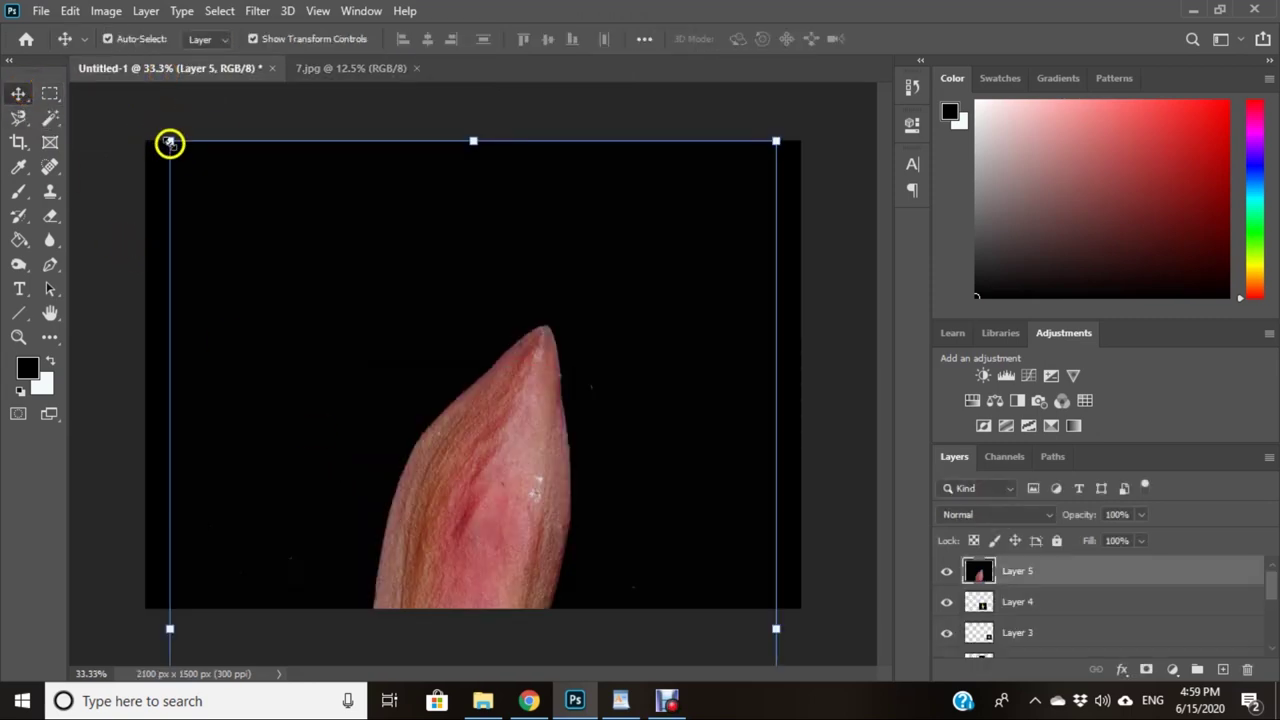
pyautogui.moveTo(169, 143)
pyautogui.mouseDown()
pyautogui.moveTo(393, 375)
pyautogui.moveTo(520, 534)
pyautogui.moveTo(431, 263)
pyautogui.moveTo(294, 211)
pyautogui.moveTo(493, 498)
pyautogui.mouseUp()
pyautogui.moveTo(600, 594); pyautogui.dragTo(443, 434)
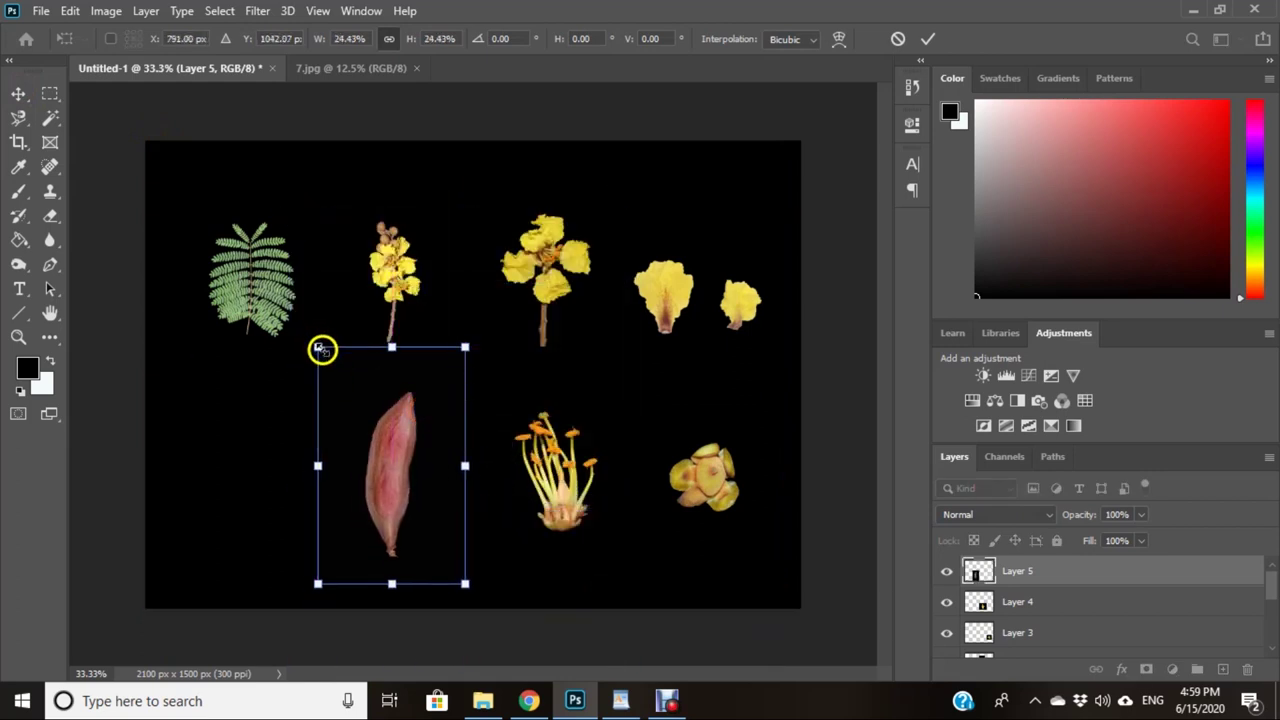
pyautogui.moveTo(320, 349); pyautogui.dragTo(370, 422)
pyautogui.moveTo(420, 469); pyautogui.dragTo(423, 434)
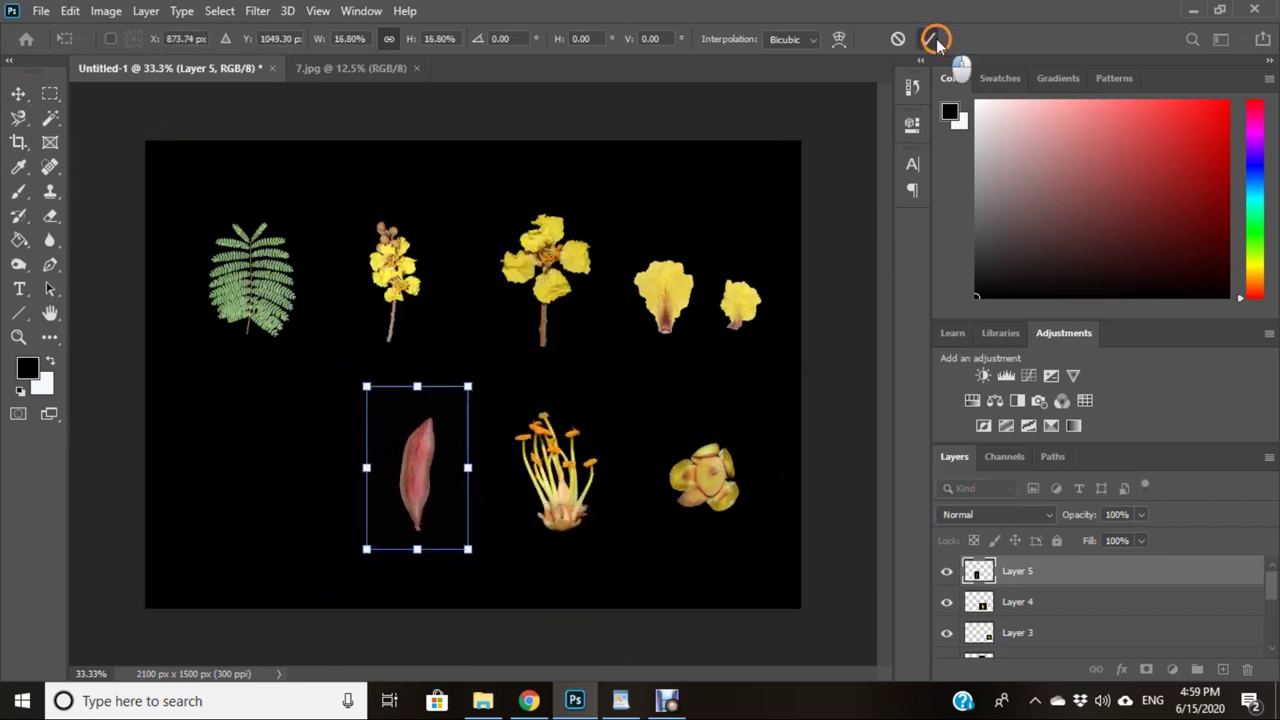
pyautogui.click(928, 38)
# Step: Open 8.jpg and copy the brown seed with a rectangular selection
pyautogui.click(483, 701)
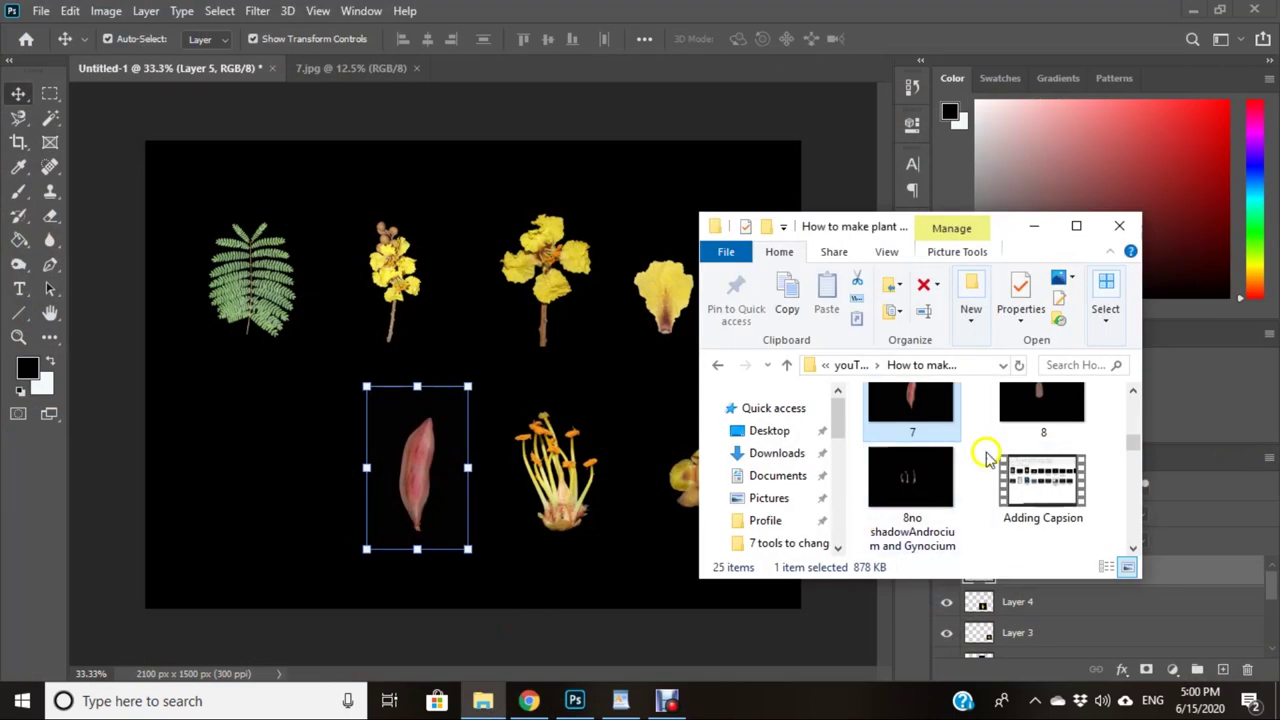
pyautogui.moveTo(543, 93); pyautogui.dragTo(514, 70)
pyautogui.click(50, 93)
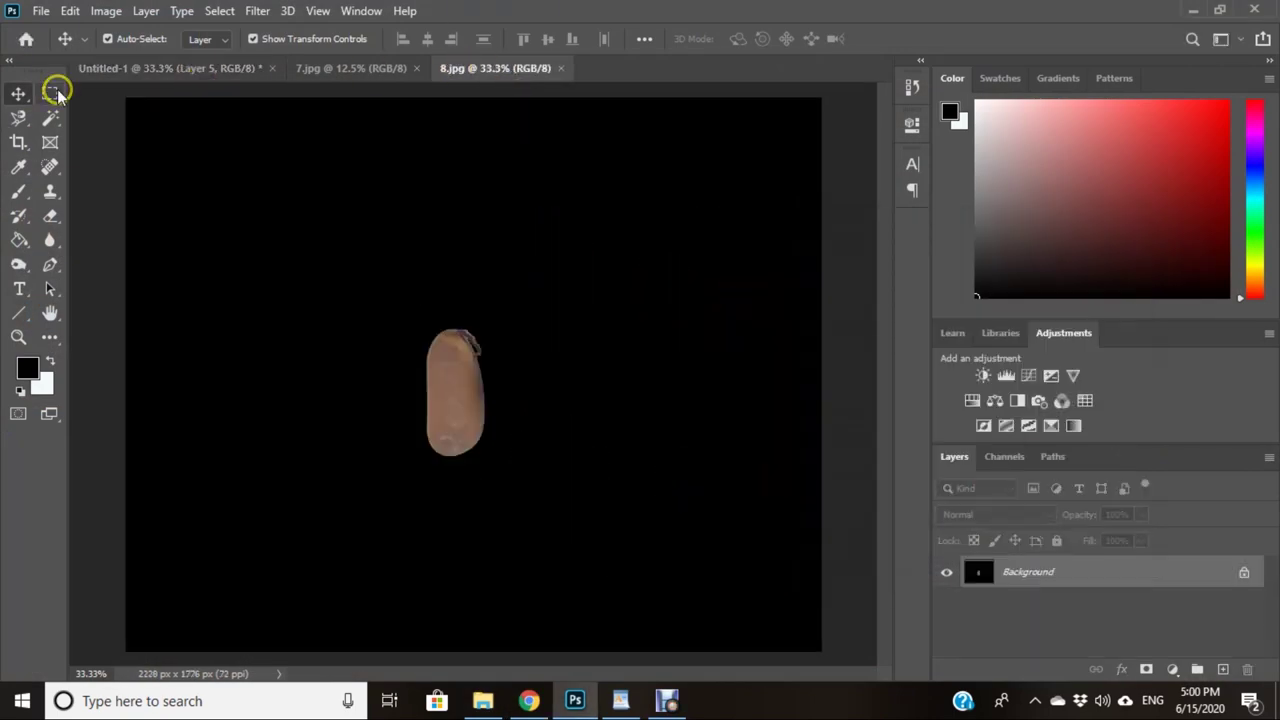
pyautogui.moveTo(317, 266); pyautogui.dragTo(331, 428)
pyautogui.moveTo(566, 529); pyautogui.dragTo(349, 266)
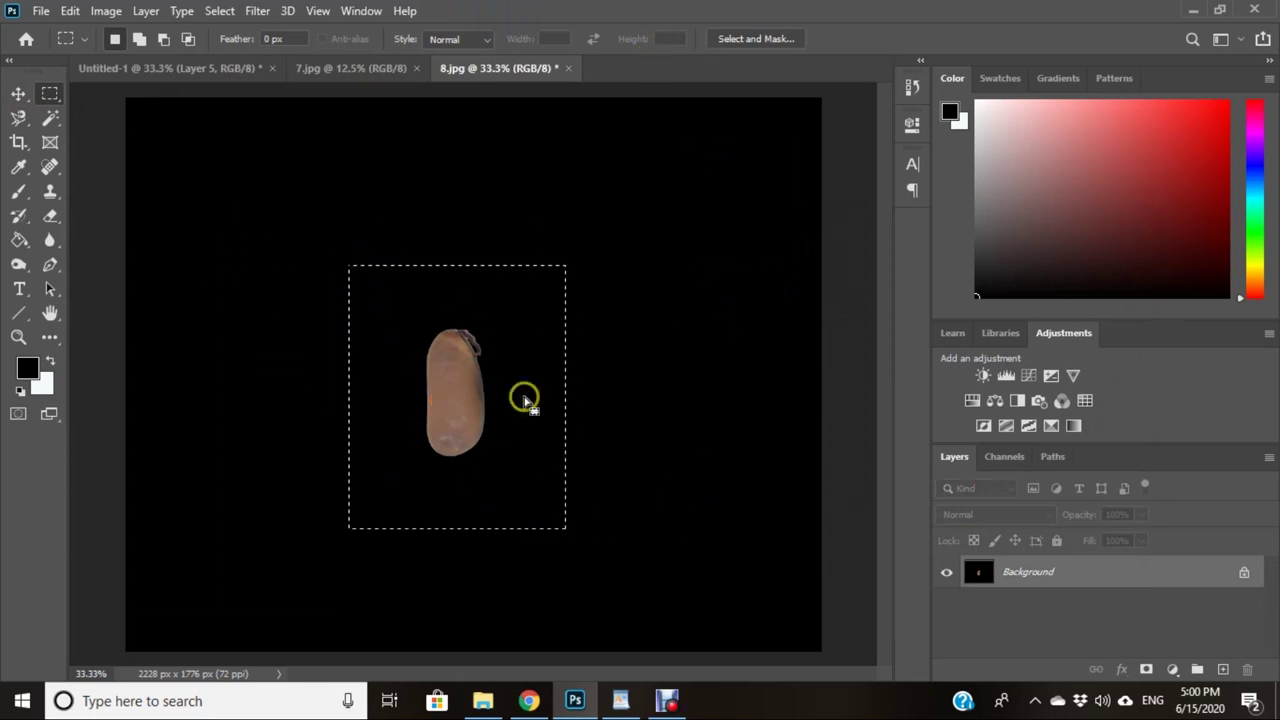
pyautogui.hotkey('ctrl', 'c')
# Step: Paste the seed into Untitled-1 as Layer 6, shrunk and moved to the lower-left corner
pyautogui.click(168, 68)
pyautogui.hotkey('ctrl', 'v')
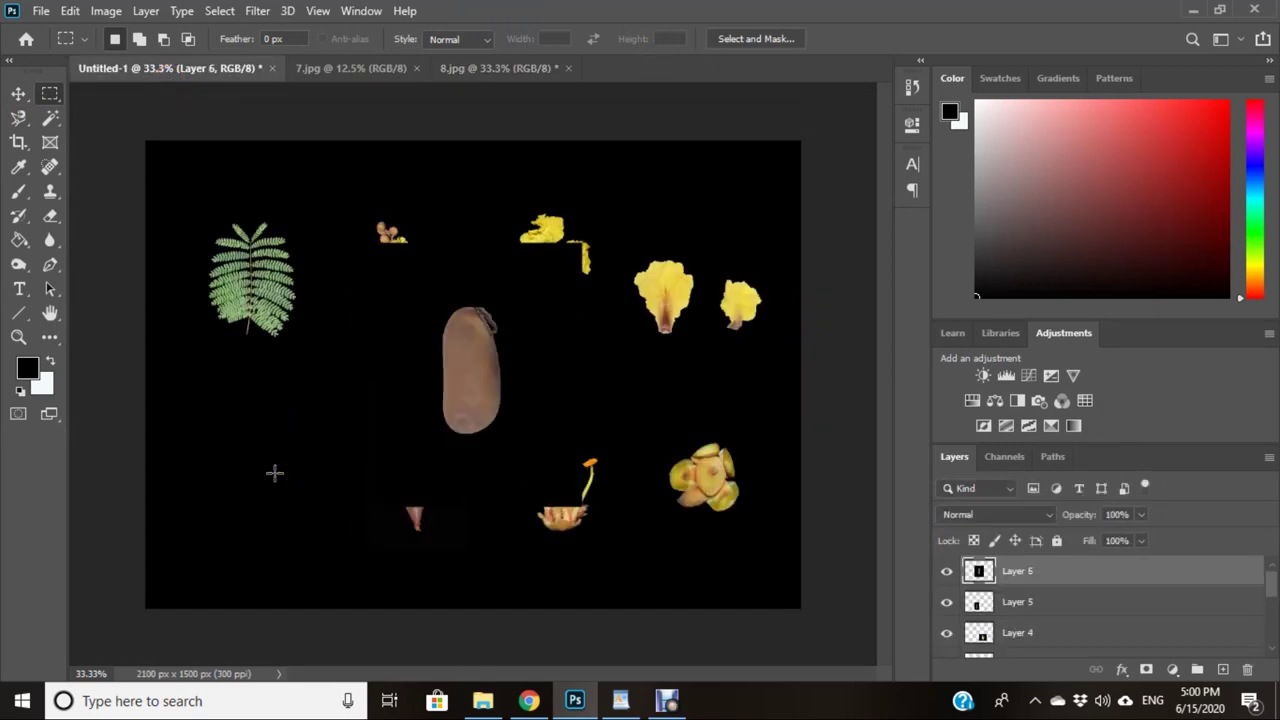
pyautogui.click(18, 93)
pyautogui.moveTo(363, 237); pyautogui.dragTo(517, 326)
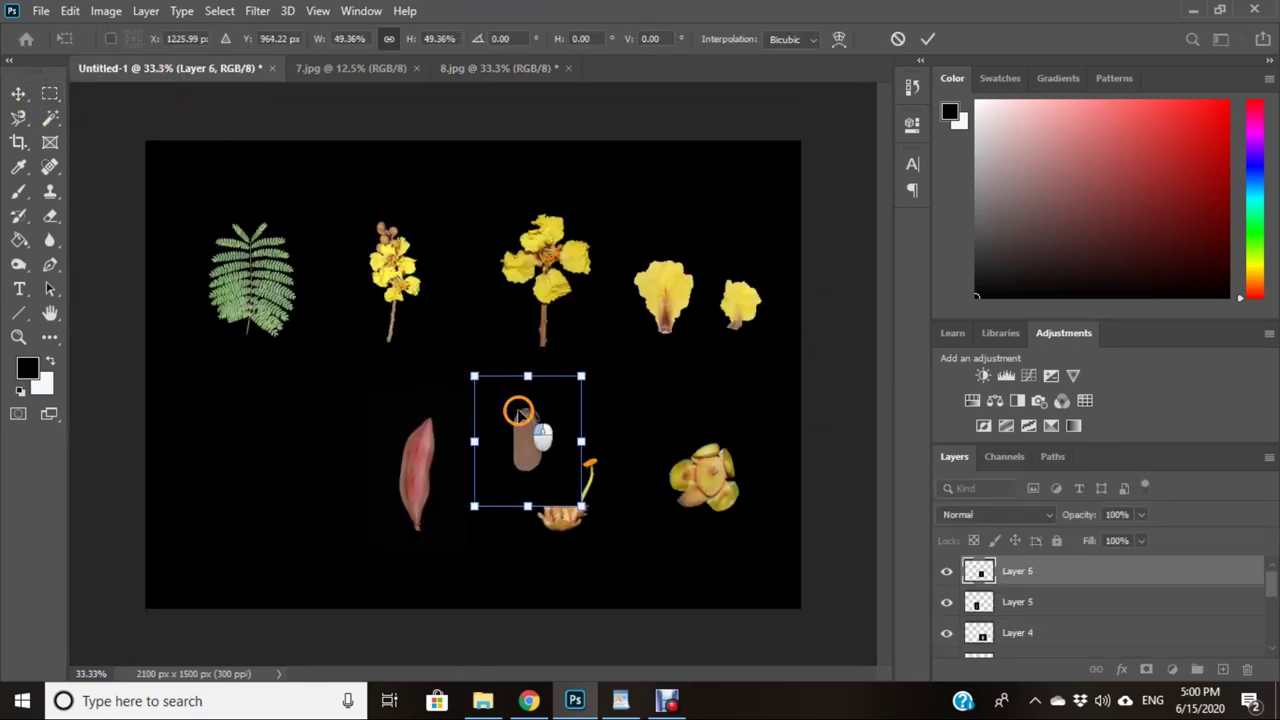
pyautogui.moveTo(527, 418)
pyautogui.mouseDown()
pyautogui.moveTo(255, 475)
pyautogui.moveTo(258, 428)
pyautogui.mouseUp()
pyautogui.press('Return')
pyautogui.click(379, 480)
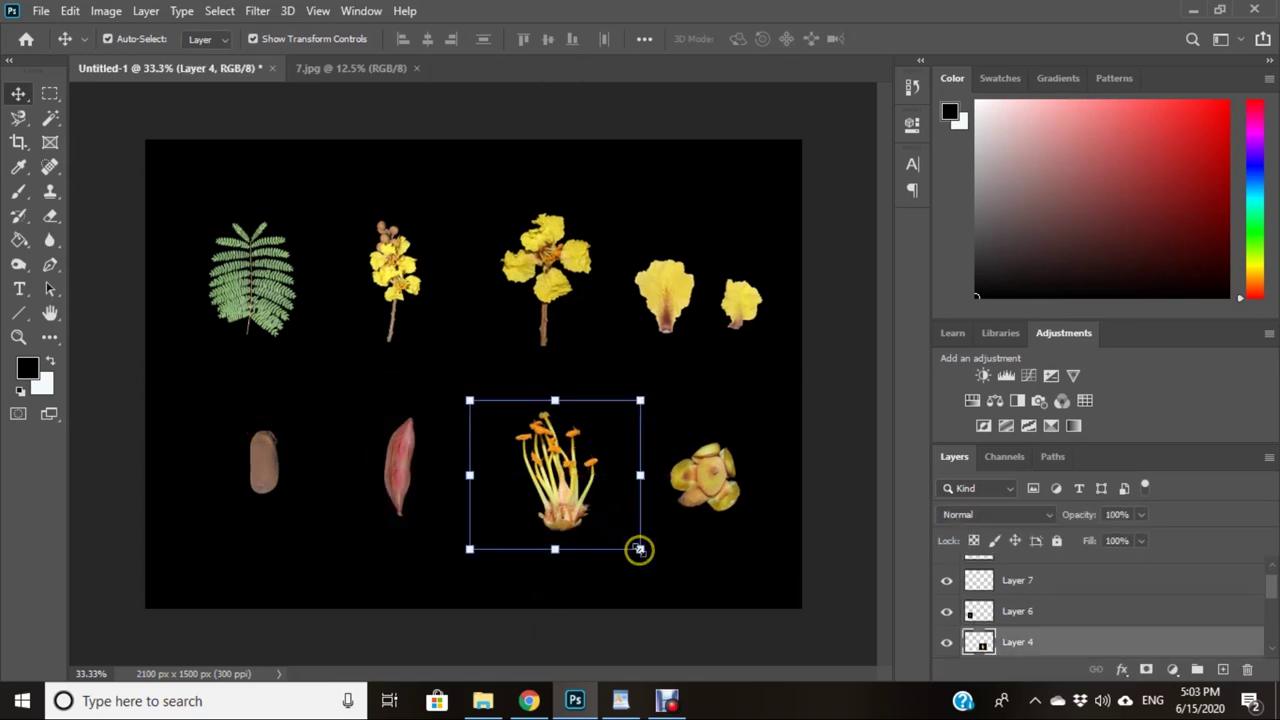
# Step: Rescale the stamens to 87.44% and nudge the seed down to even the lower row
pyautogui.moveTo(639, 549); pyautogui.dragTo(618, 530)
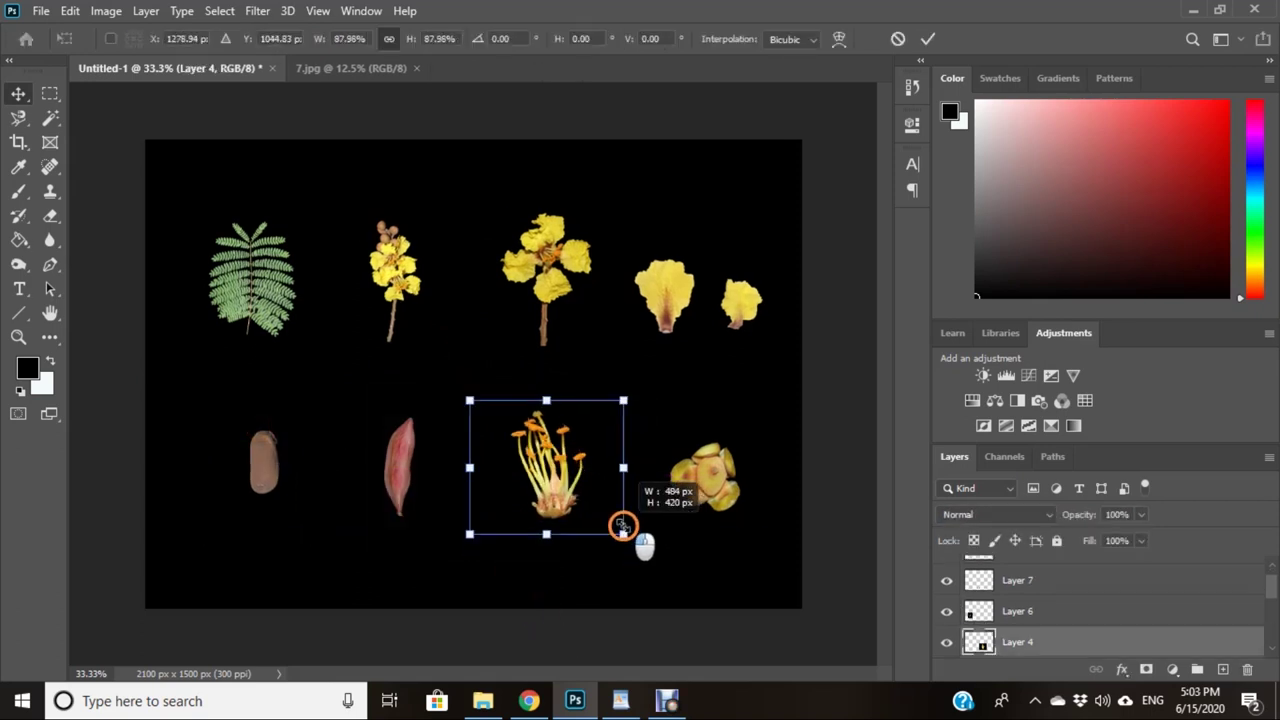
pyautogui.click(930, 38)
pyautogui.click(848, 283)
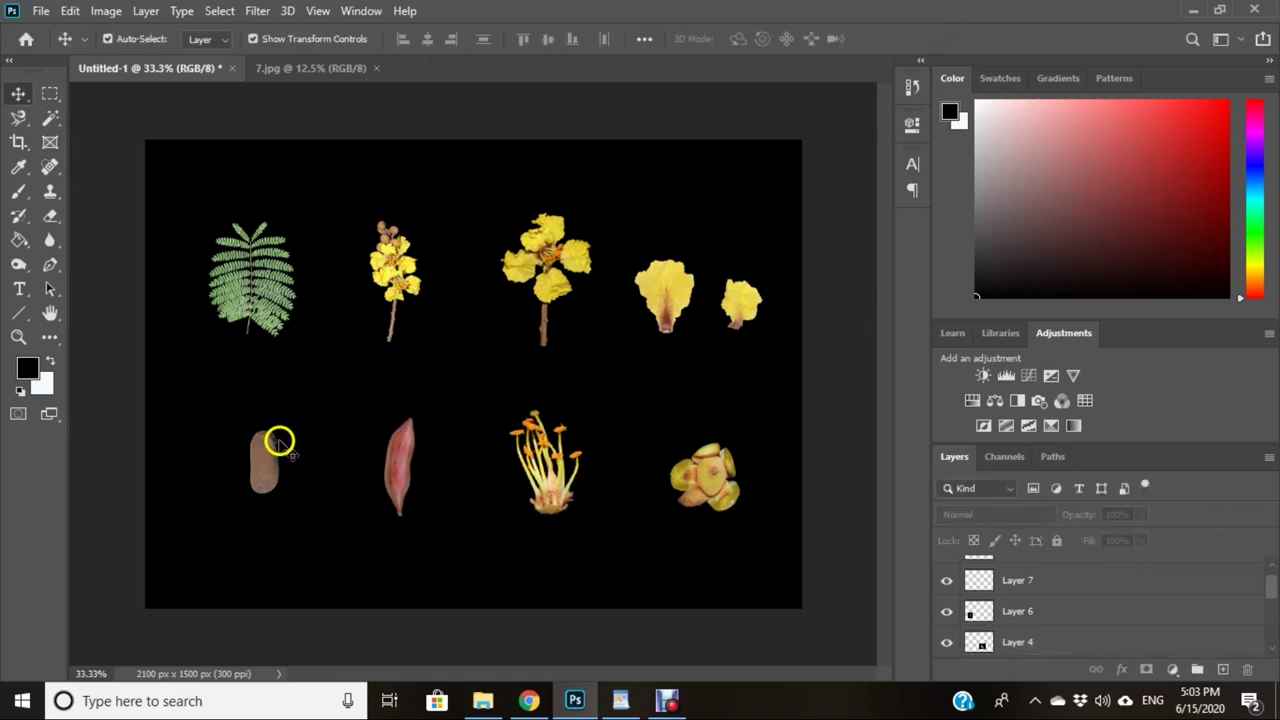
pyautogui.moveTo(279, 441); pyautogui.dragTo(279, 453)
pyautogui.click(674, 480)
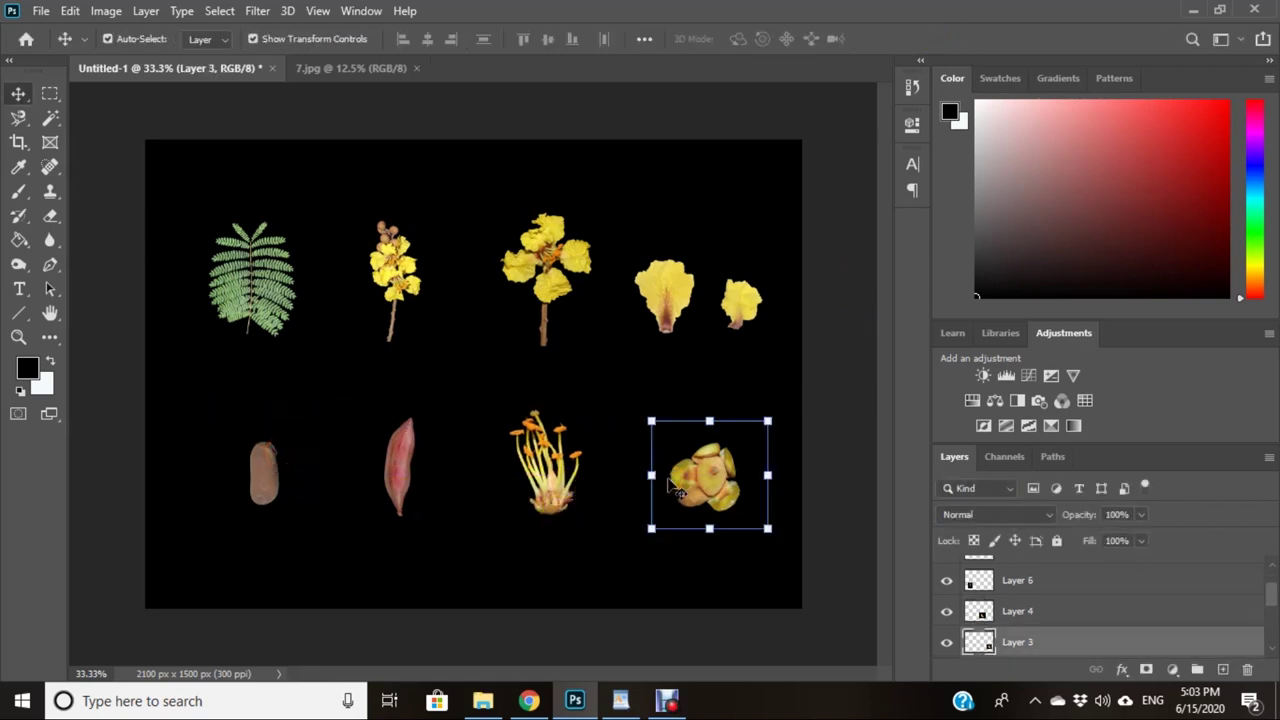
pyautogui.click(860, 416)
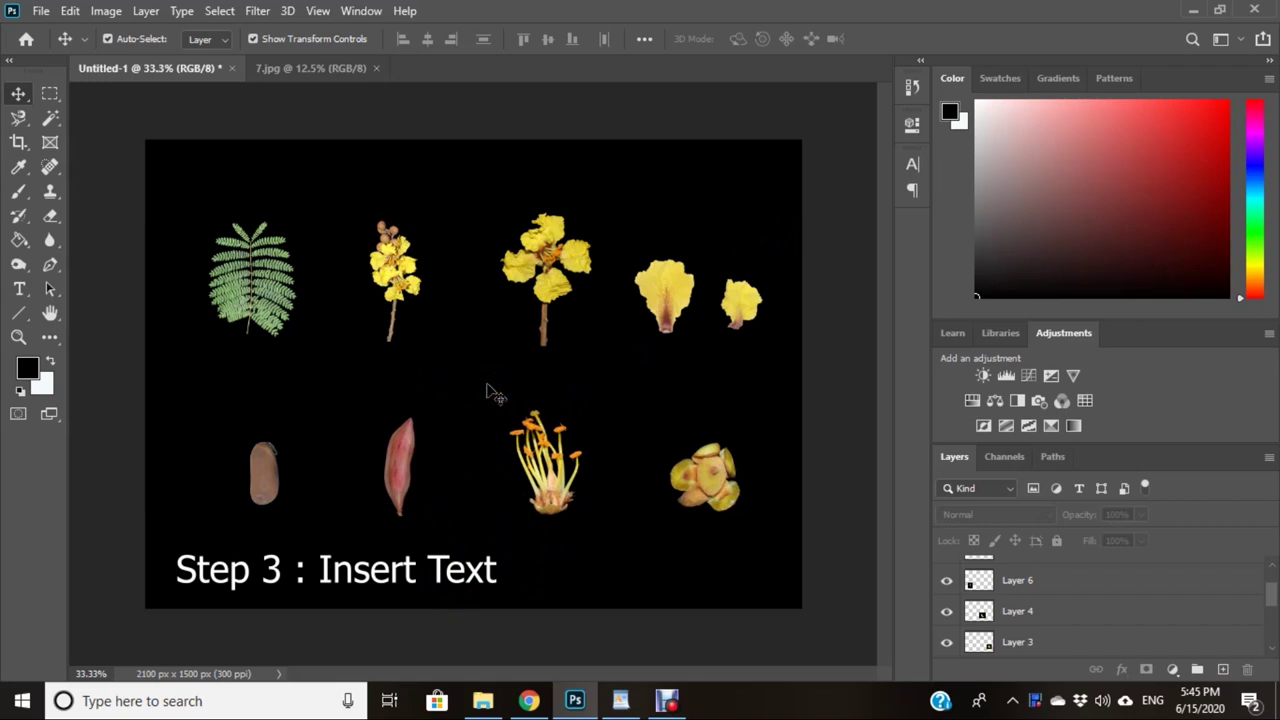
# Step: Start a text label below the fern leaf and set the font to Arial Regular 16 pt
pyautogui.click(20, 290)
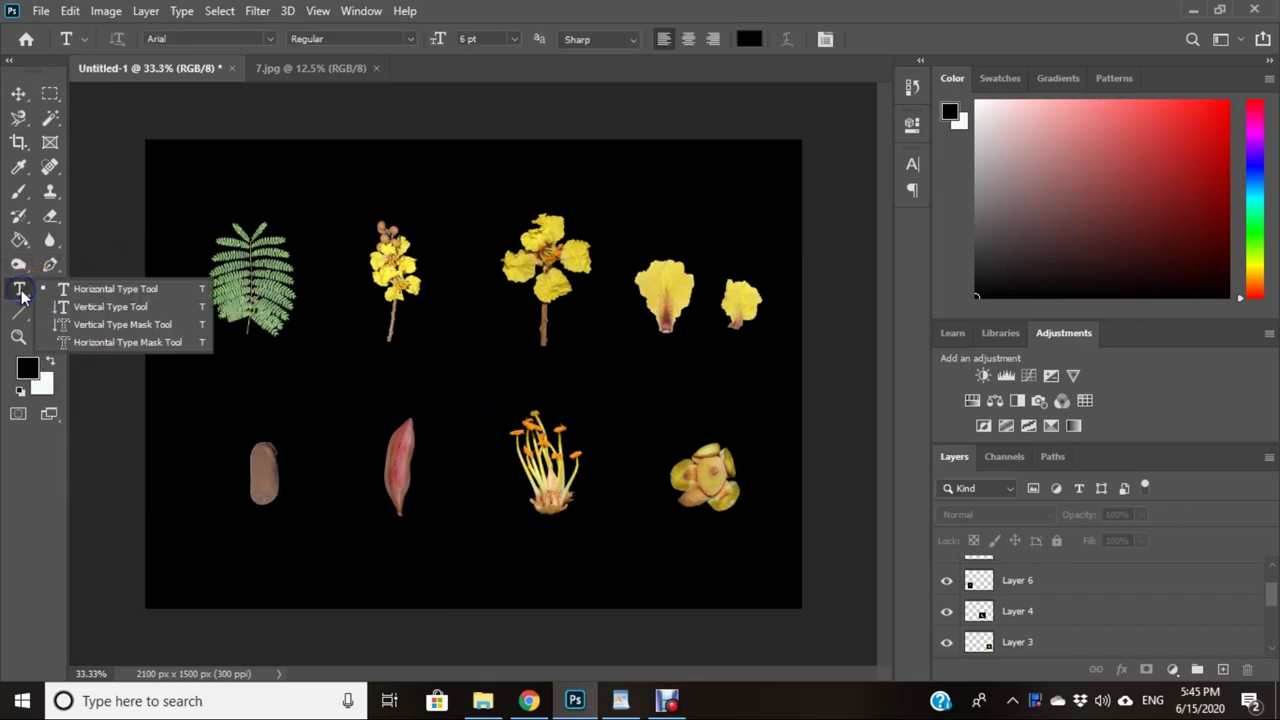
pyautogui.click(120, 289)
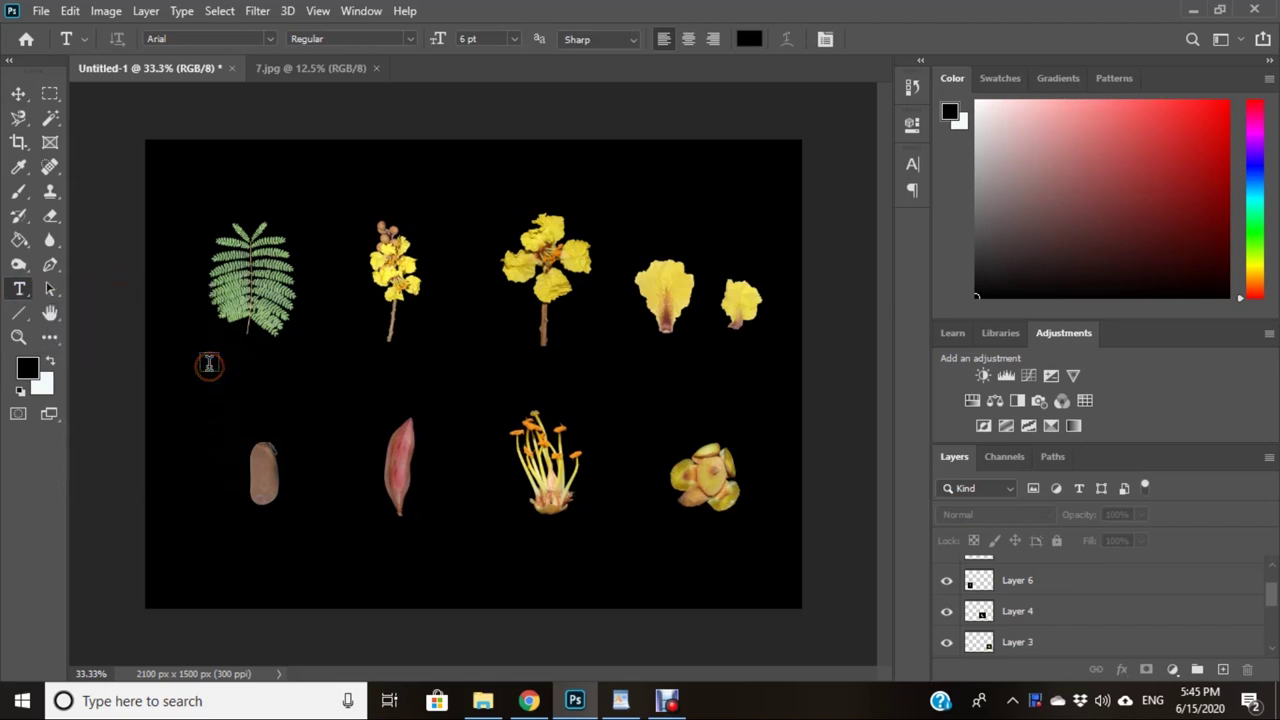
pyautogui.click(209, 364)
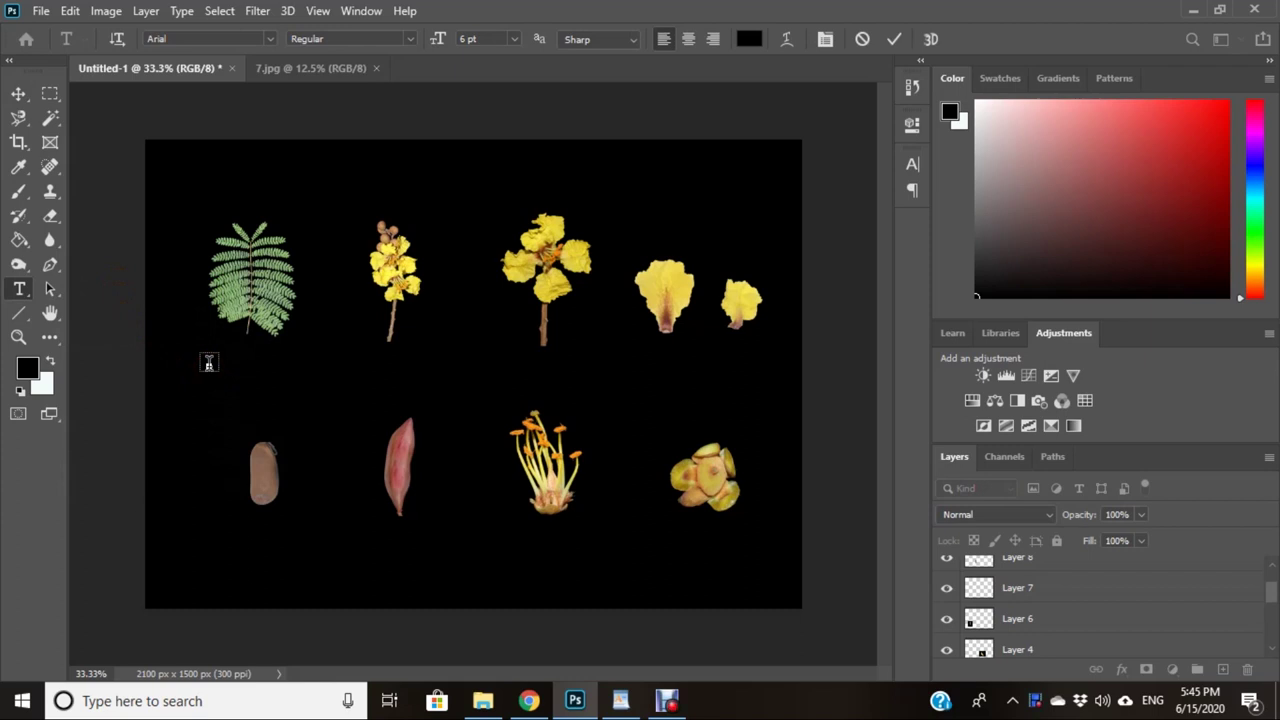
pyautogui.click(273, 38)
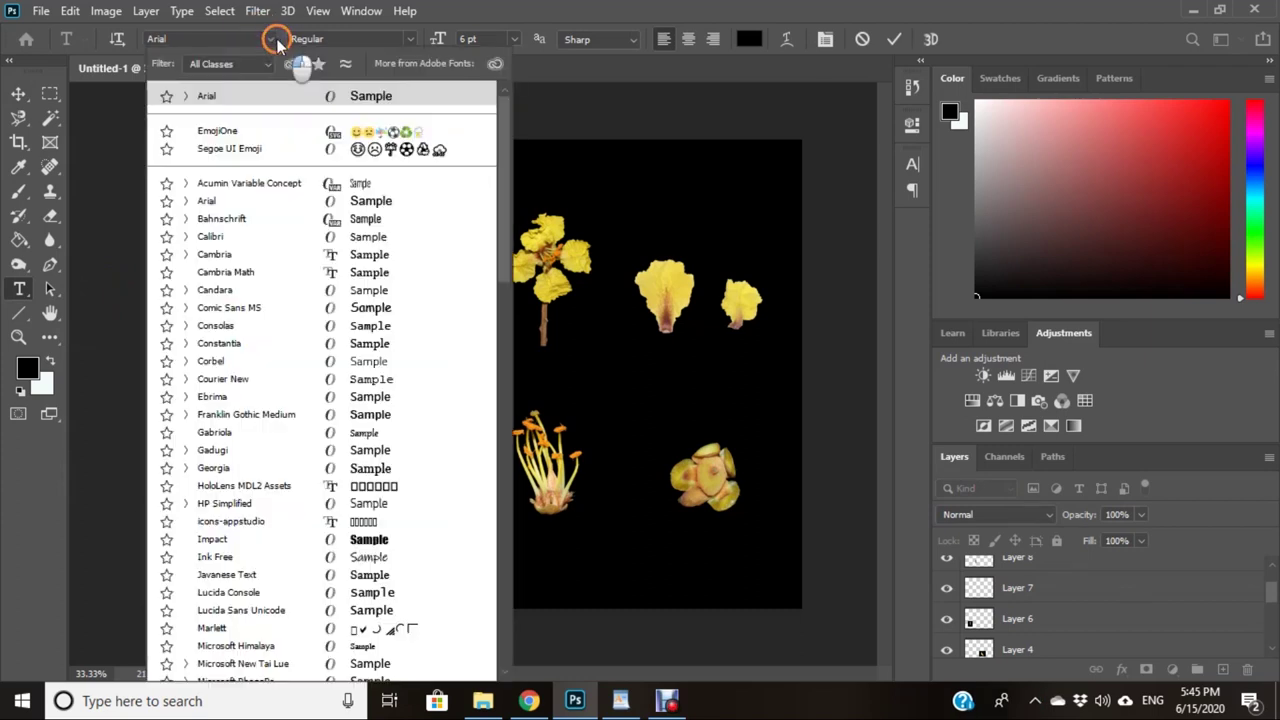
pyautogui.click(210, 201)
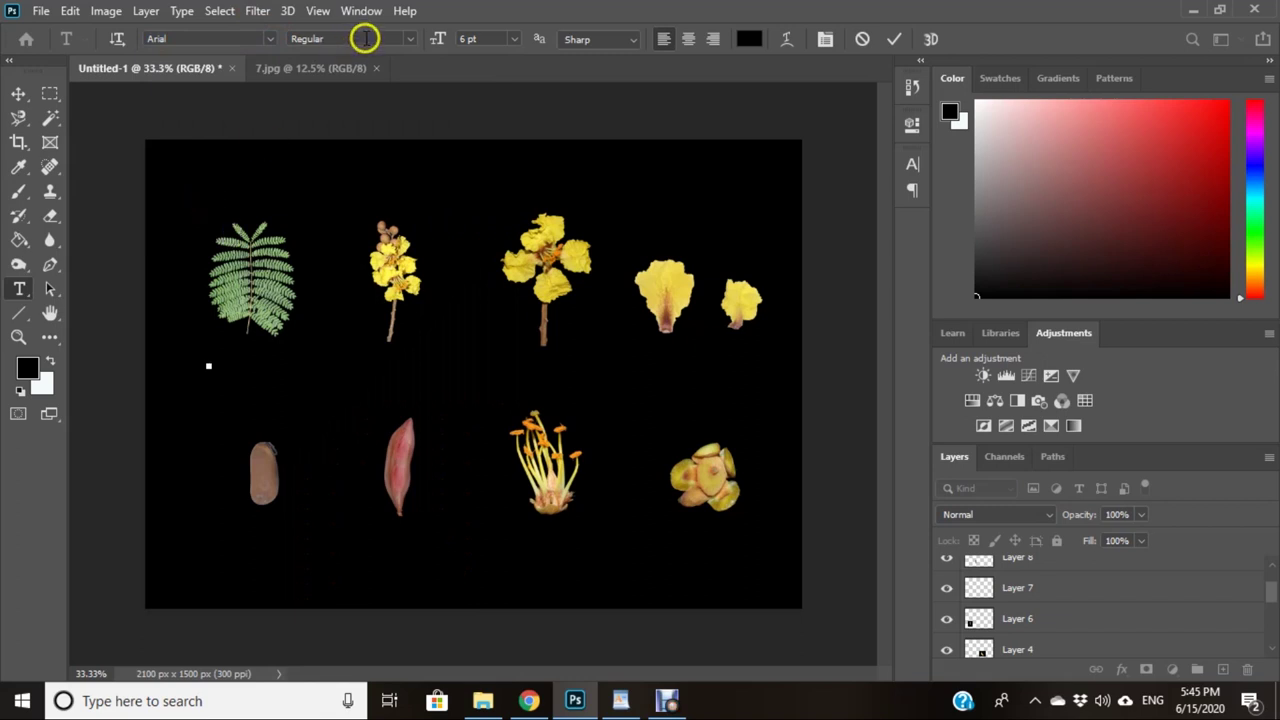
pyautogui.click(407, 36)
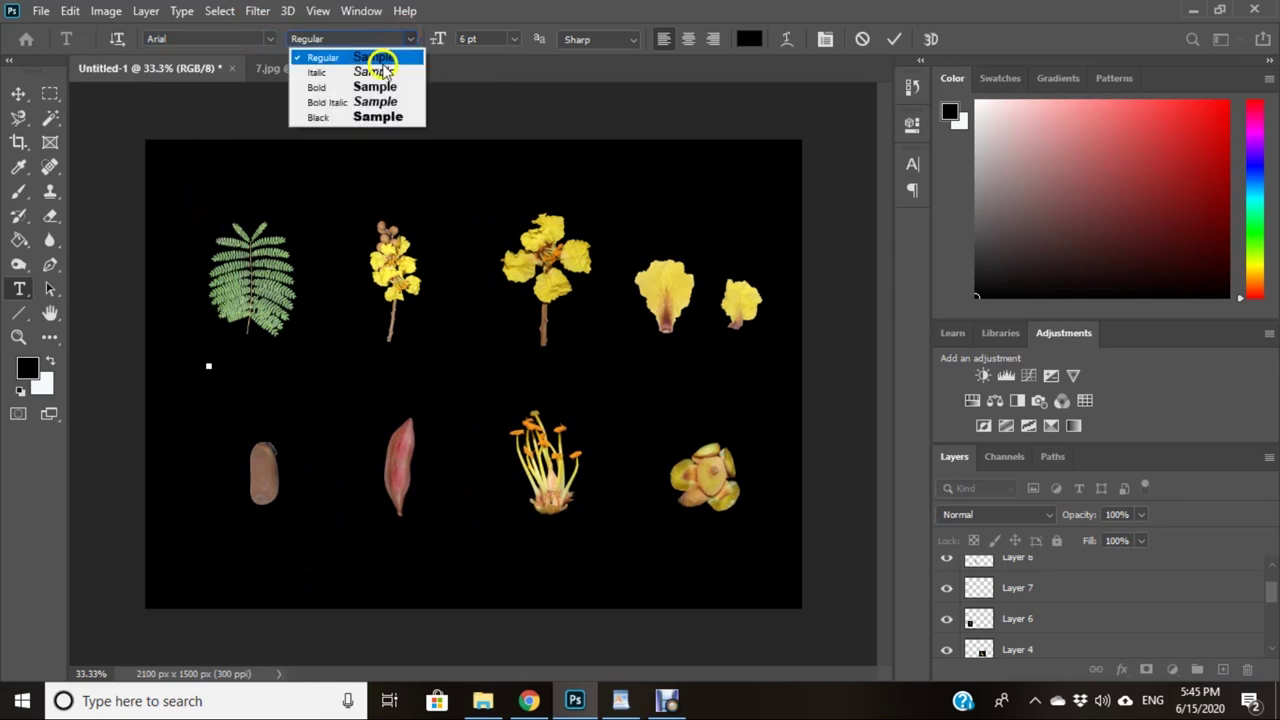
pyautogui.click(327, 40)
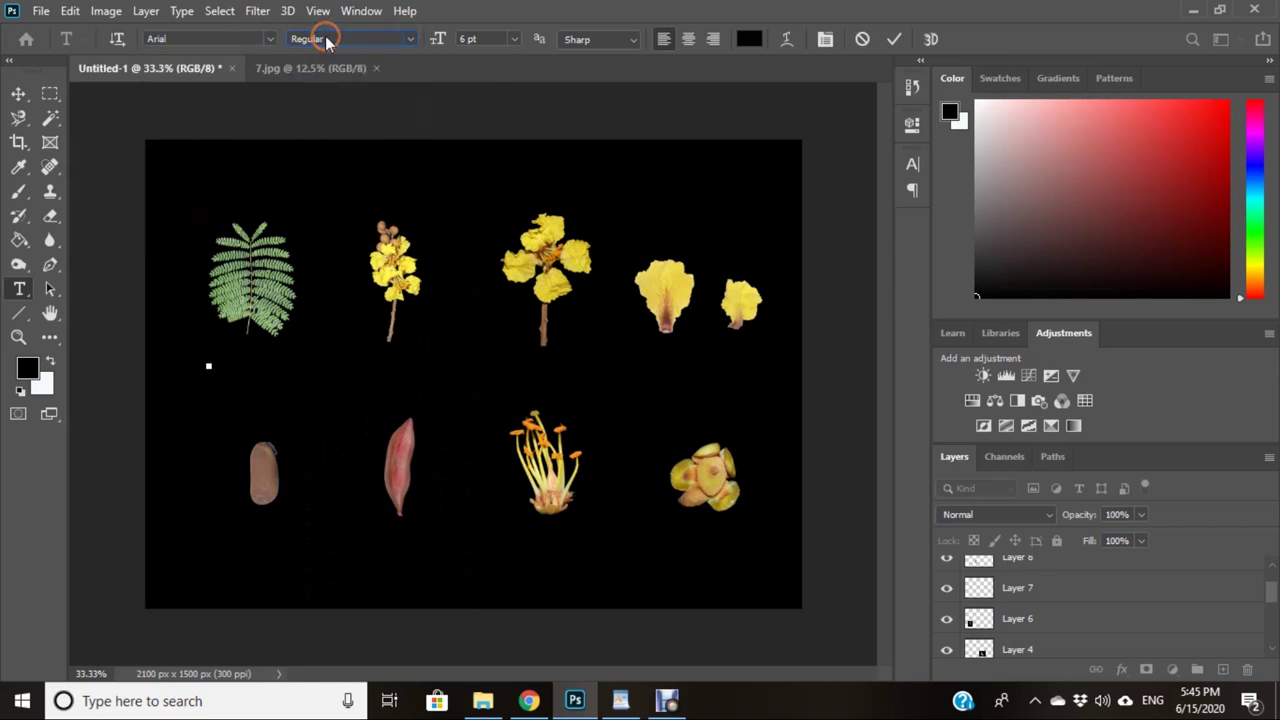
pyautogui.click(515, 41)
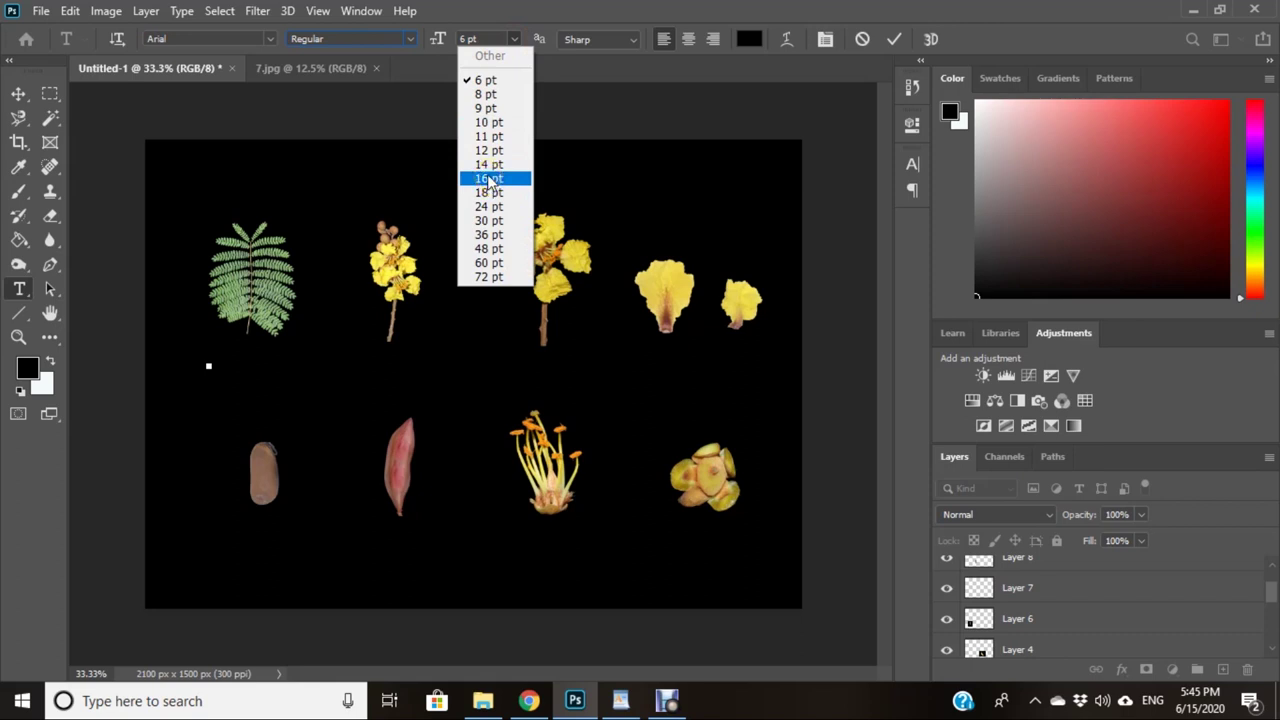
pyautogui.click(489, 180)
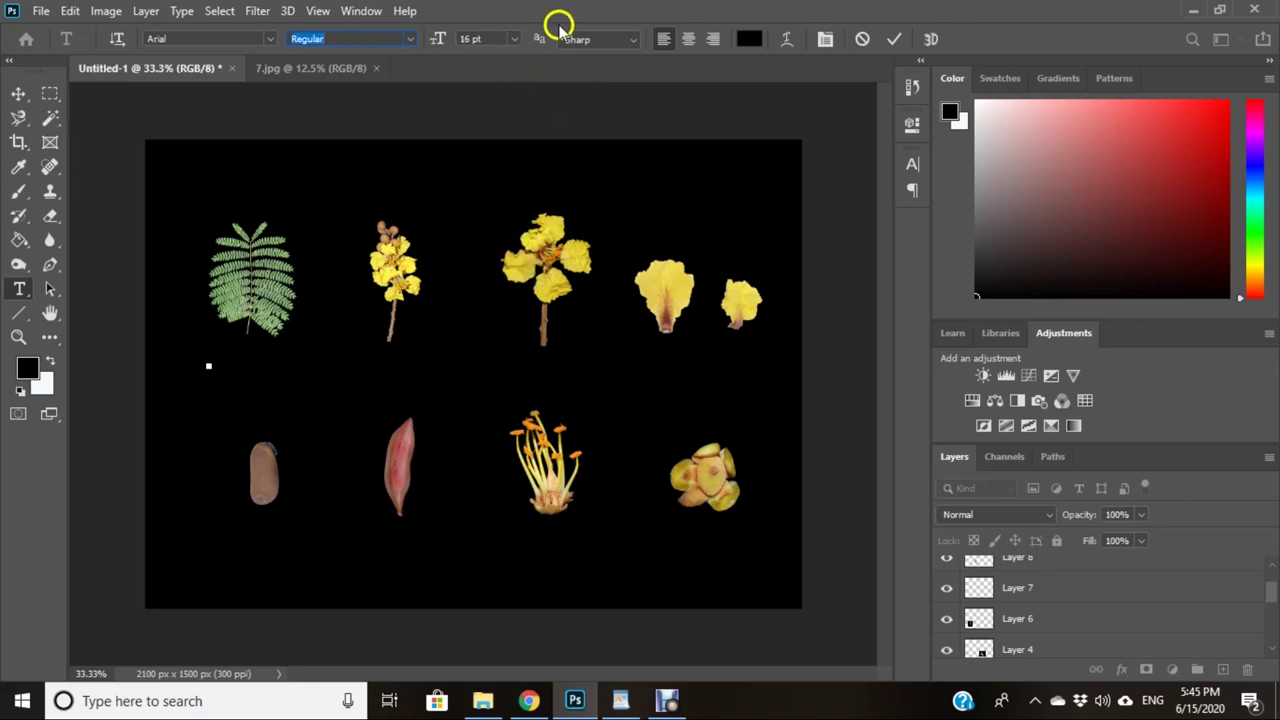
# Step: Keep Sharp anti-aliasing and set the text colour to near-white fdfcfc
pyautogui.click(631, 42)
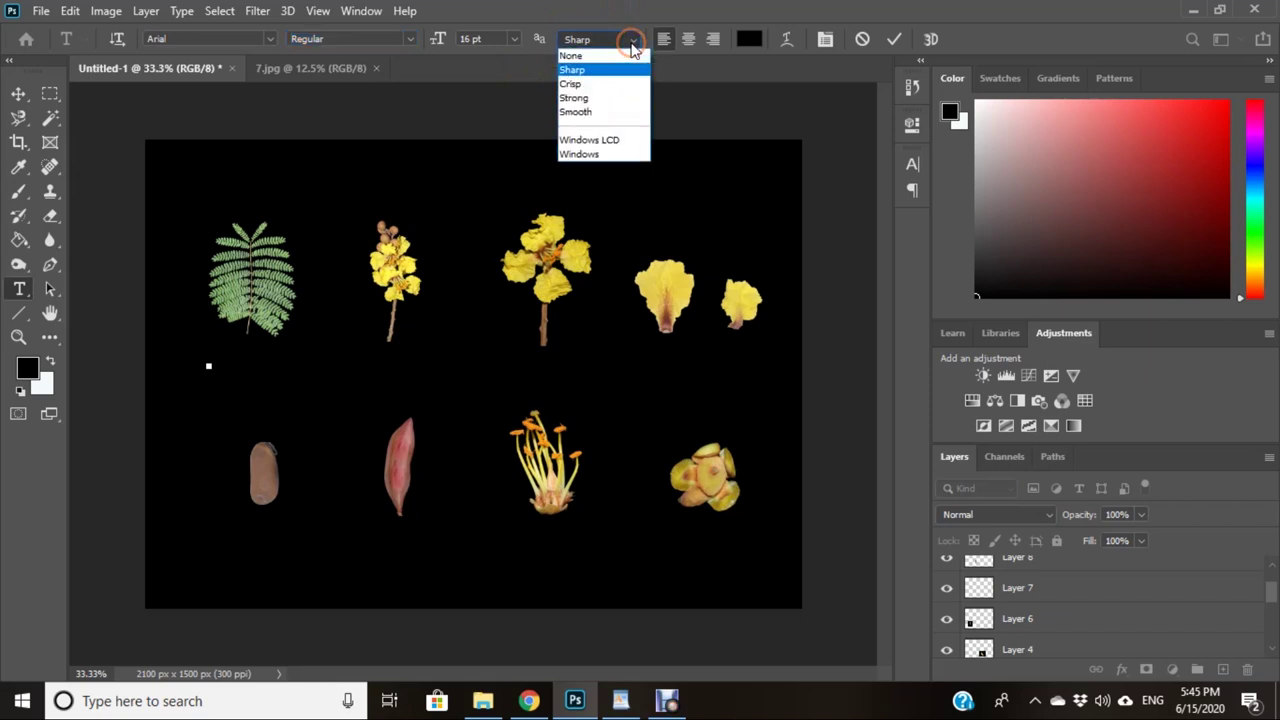
pyautogui.click(631, 42)
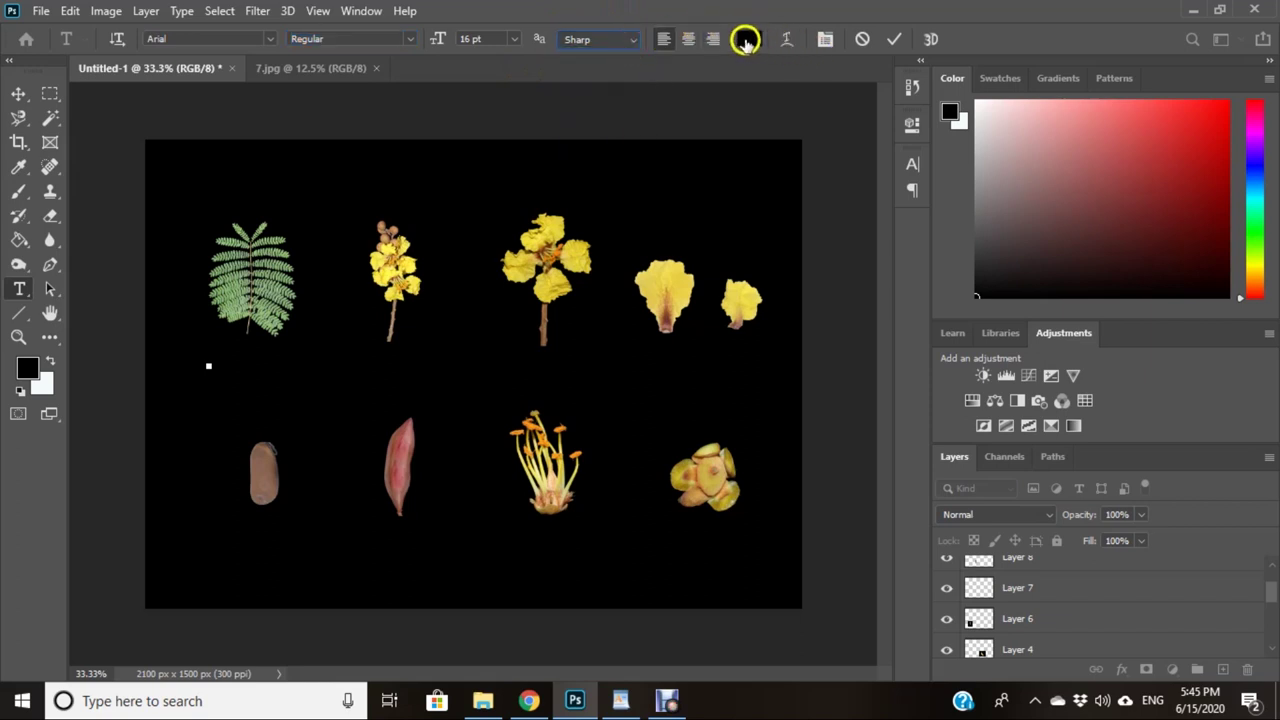
pyautogui.click(745, 42)
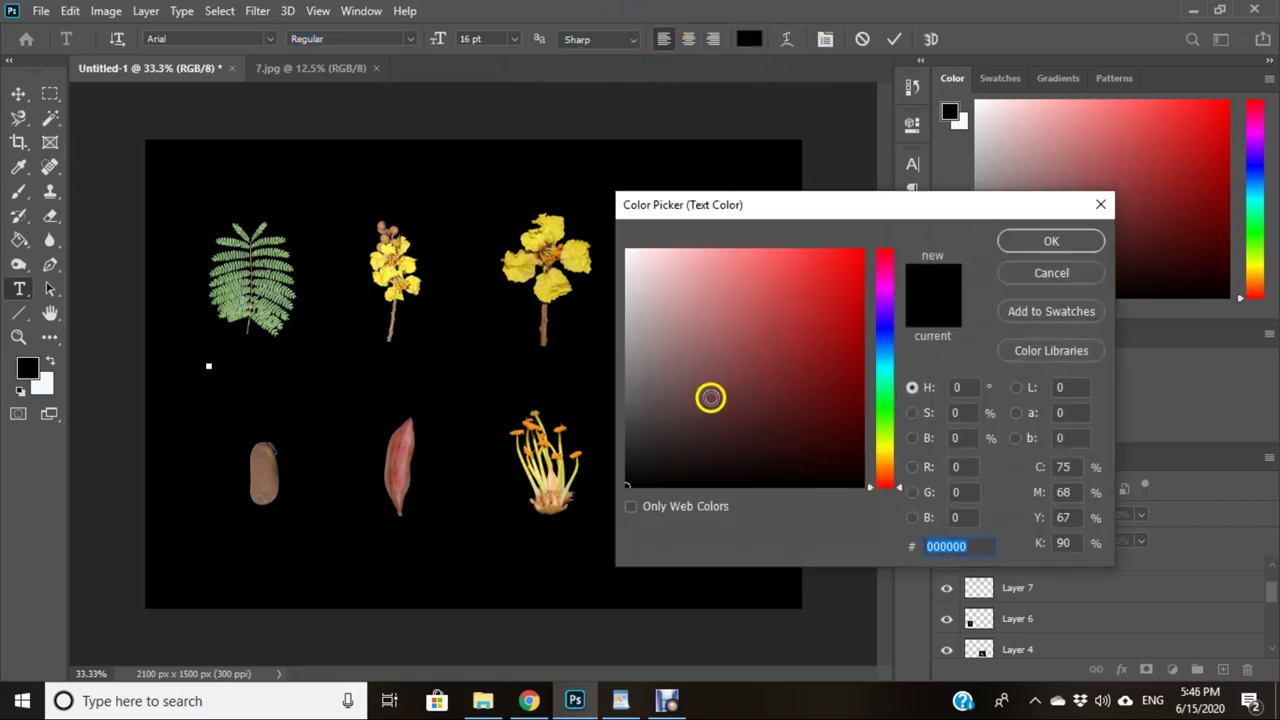
pyautogui.click(626, 250)
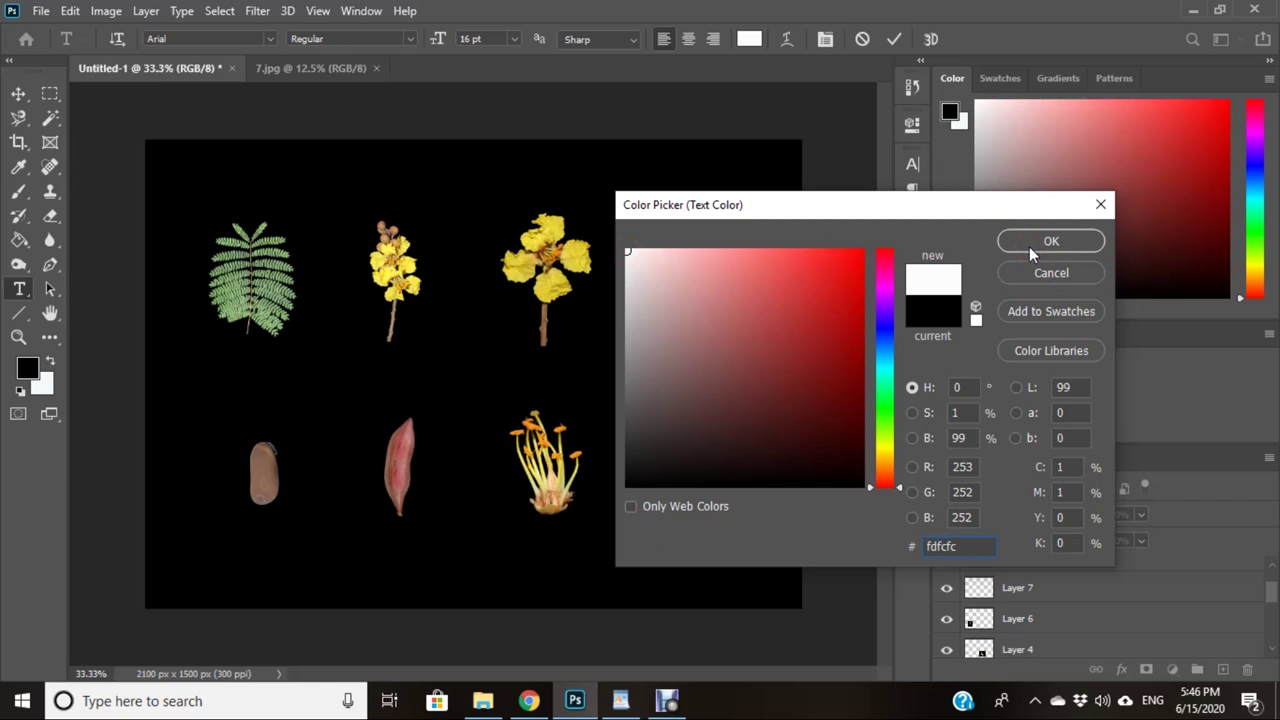
pyautogui.click(1029, 246)
pyautogui.click(894, 39)
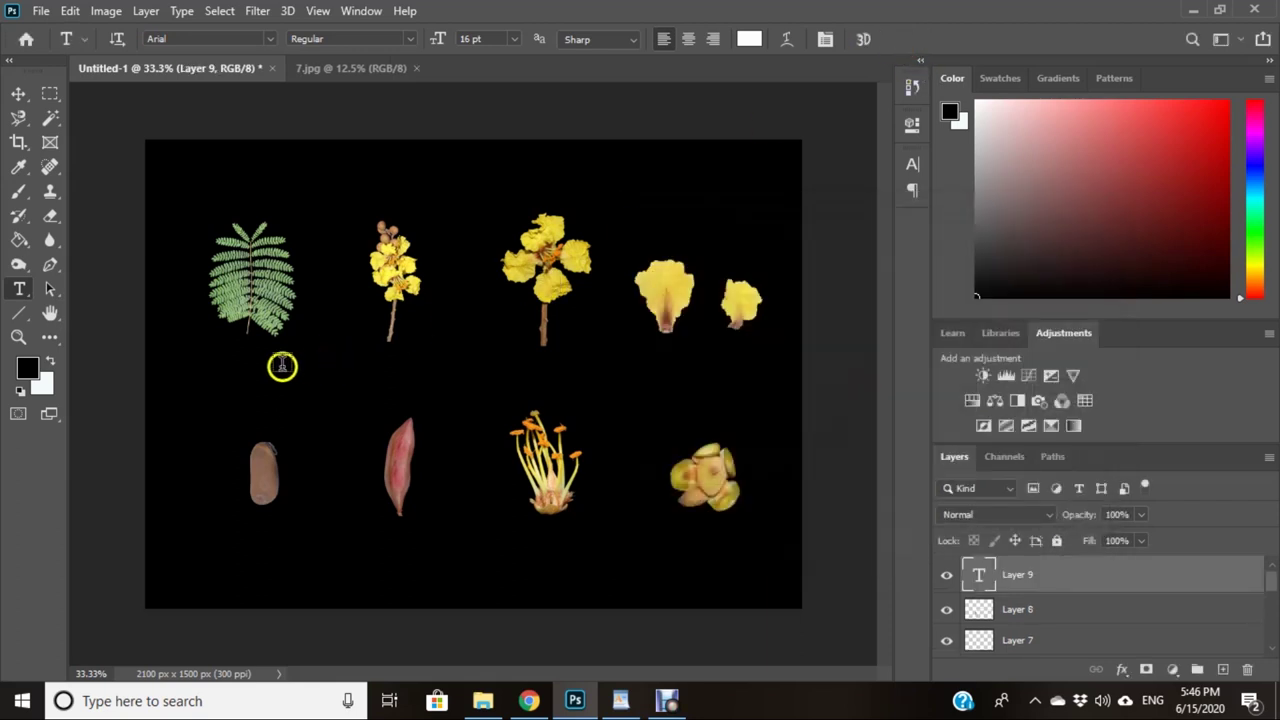
# Step: Type a white 'Leaf' label, enlarge it slightly and centre it under the fern leaf
pyautogui.click(217, 368)
pyautogui.write('Leaf')
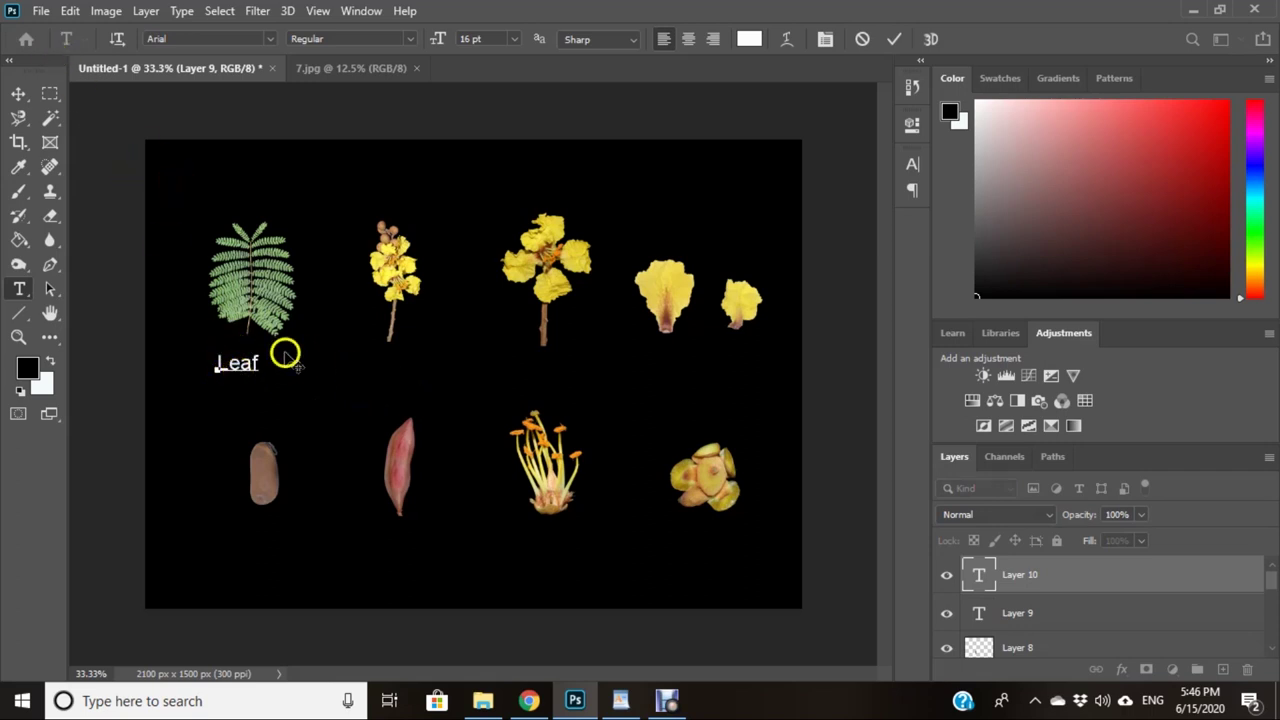
pyautogui.click(83, 128)
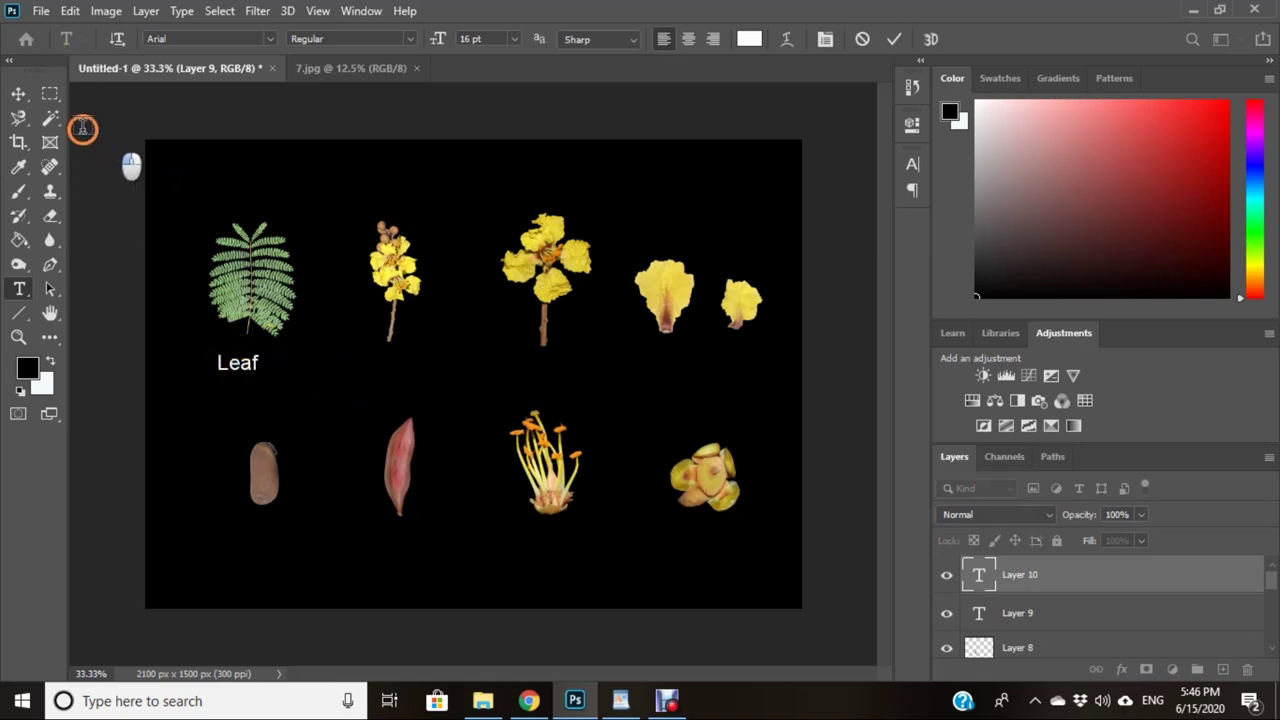
pyautogui.click(19, 94)
pyautogui.click(249, 343)
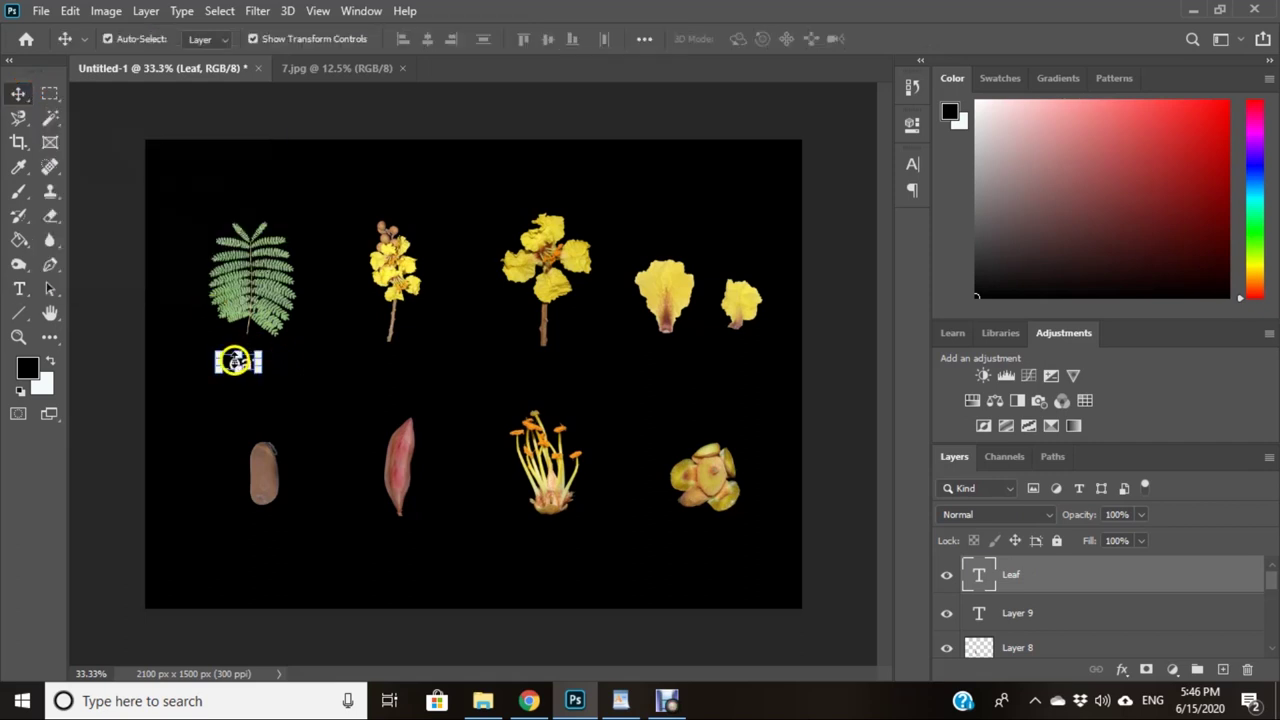
pyautogui.hotkey('ctrl', 't')
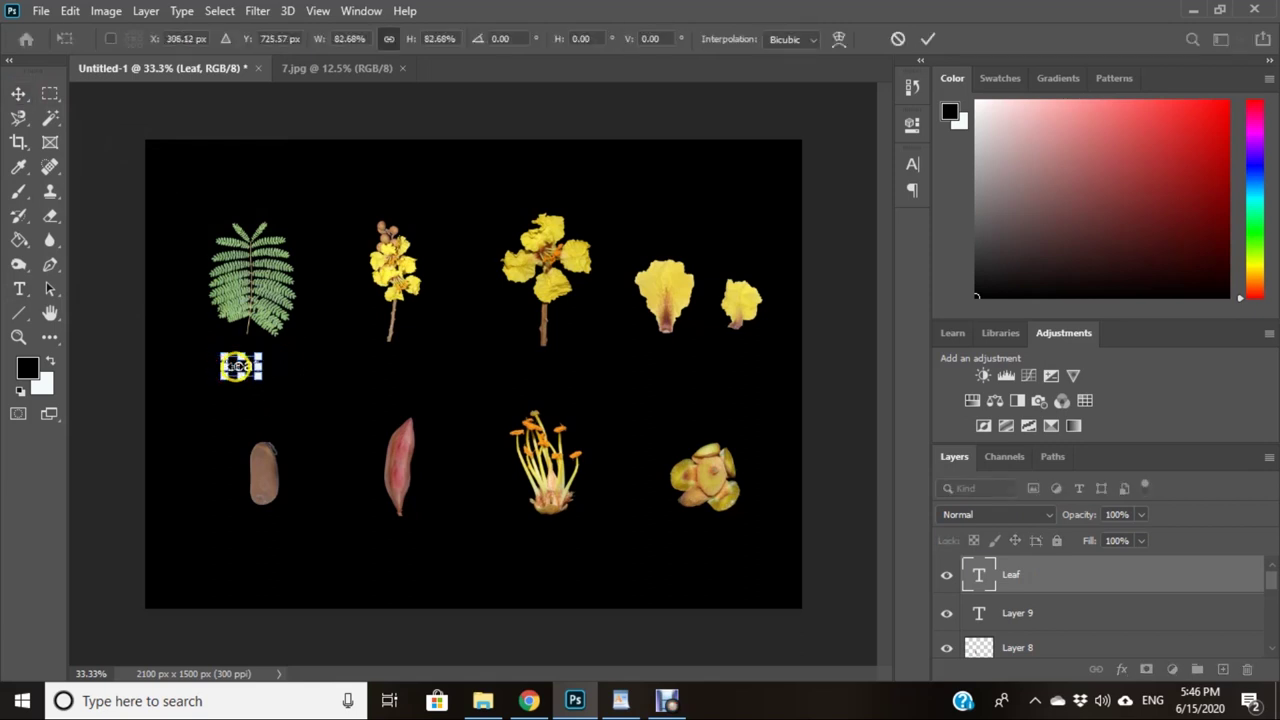
pyautogui.moveTo(258, 368); pyautogui.dragTo(261, 374)
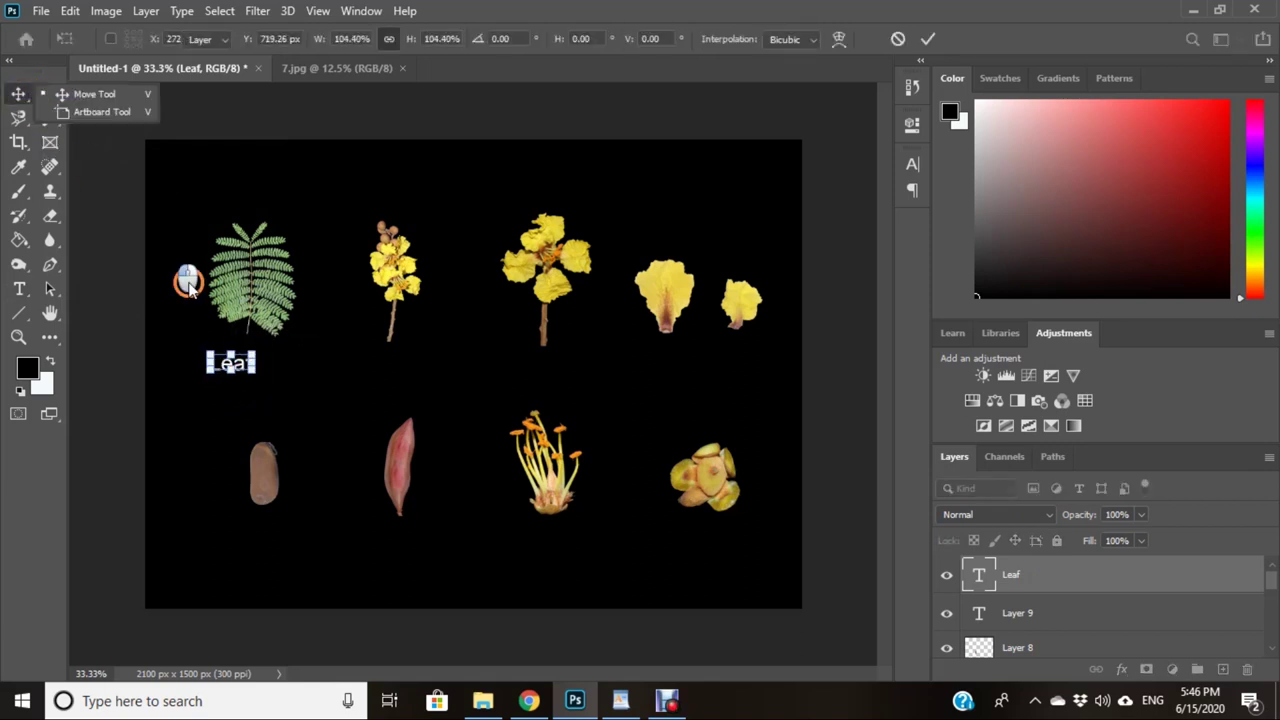
pyautogui.click(19, 94)
pyautogui.click(202, 340)
pyautogui.moveTo(228, 362); pyautogui.dragTo(257, 387)
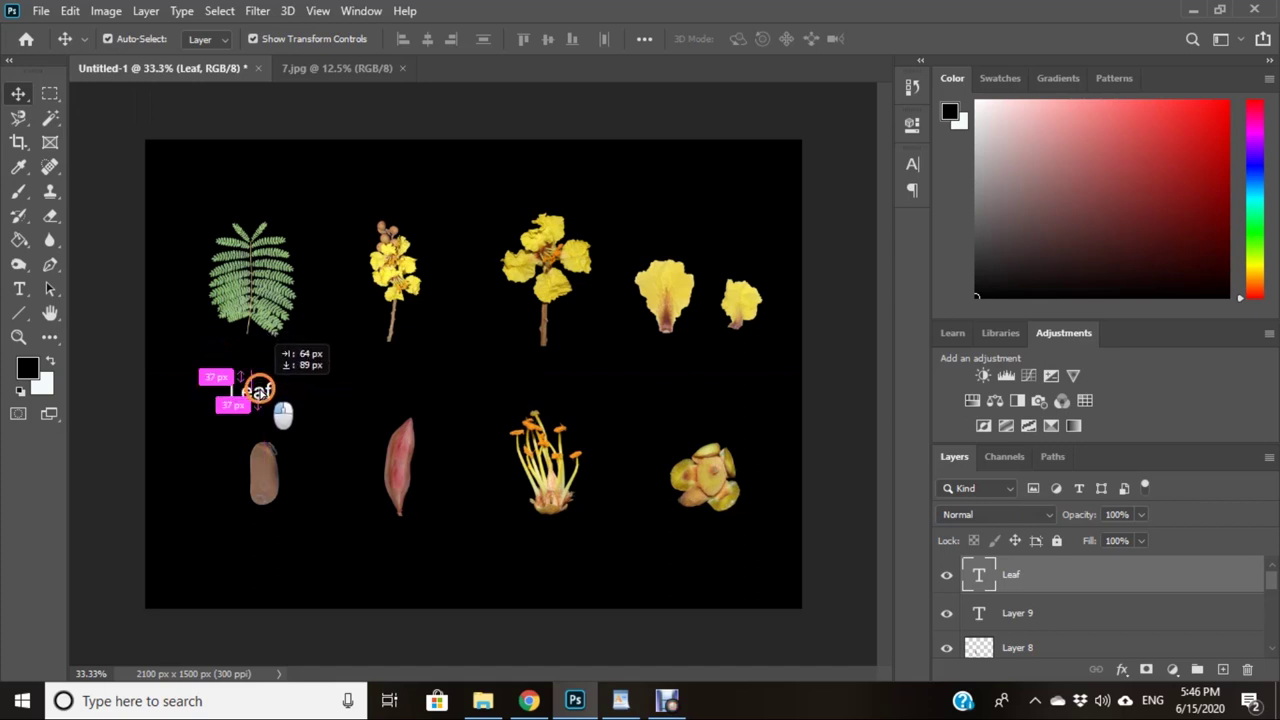
pyautogui.click(280, 385)
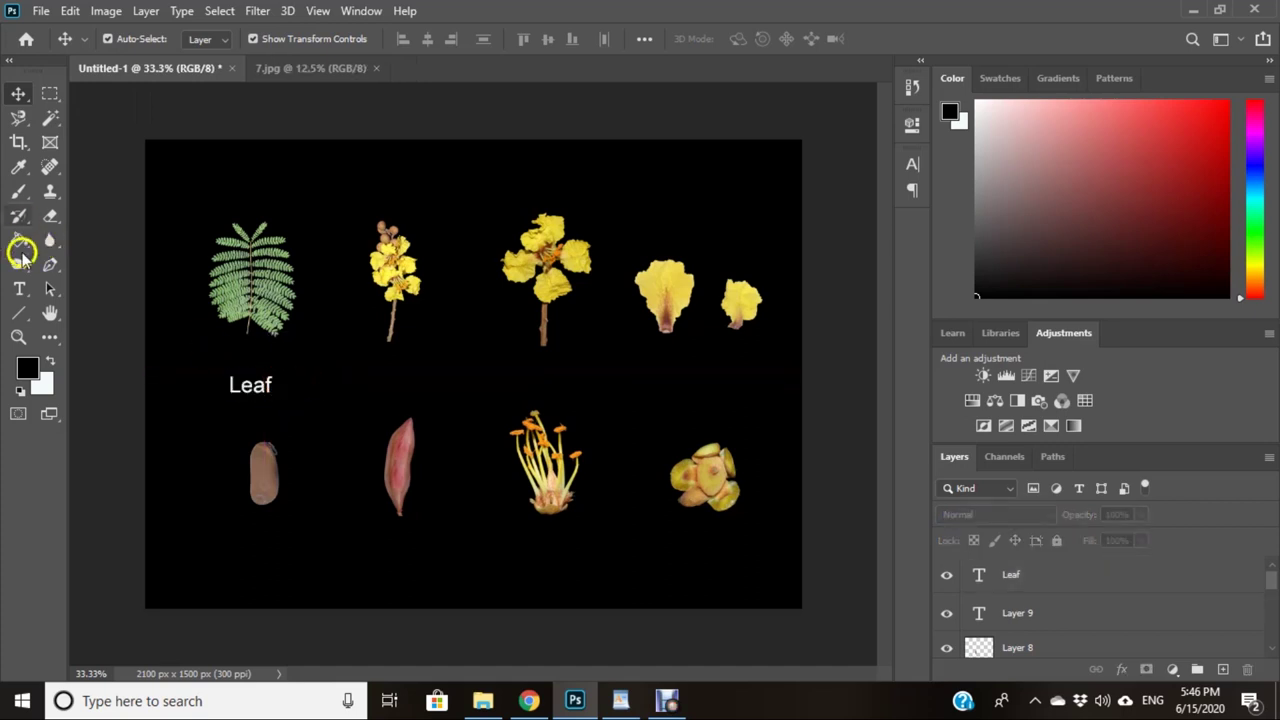
pyautogui.click(19, 289)
# Step: Start the Inflorescence label and shift the Leaf label slightly left
pyautogui.click(369, 382)
pyautogui.write('Inflorescence')
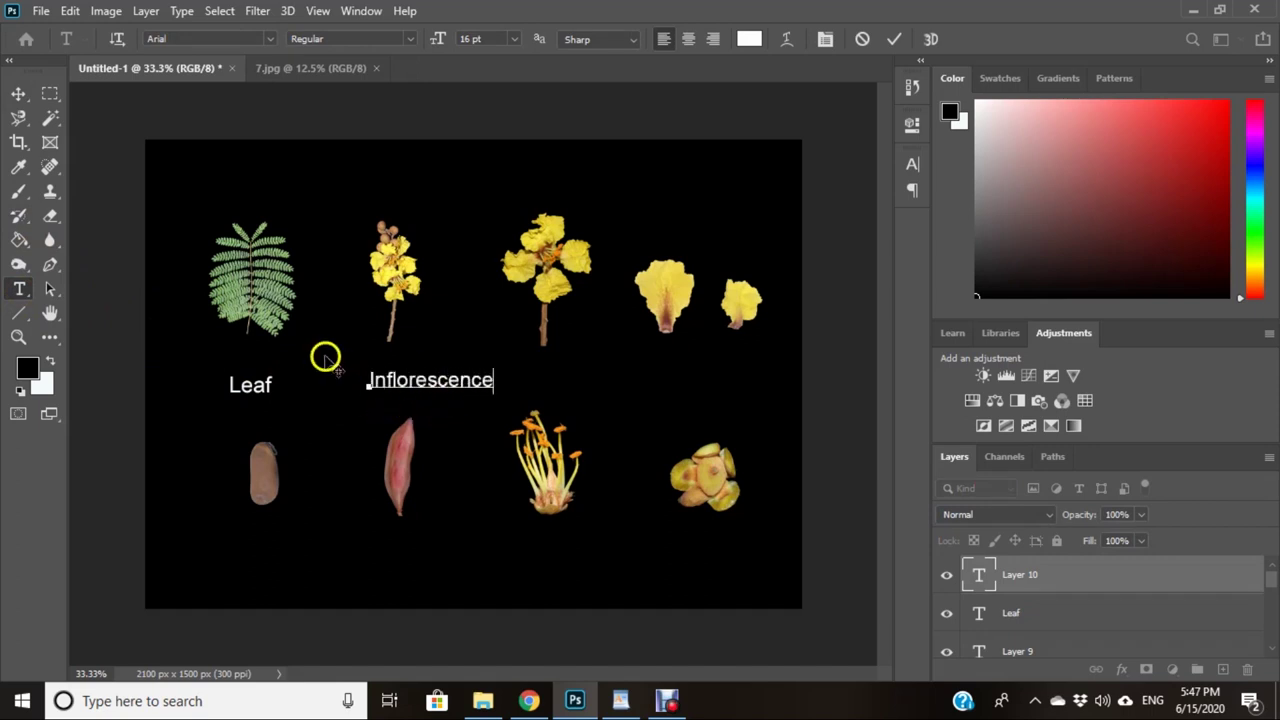
pyautogui.moveTo(326, 357)
pyautogui.mouseDown()
pyautogui.moveTo(243, 374)
pyautogui.moveTo(258, 392)
pyautogui.mouseUp()
pyautogui.click(928, 39)
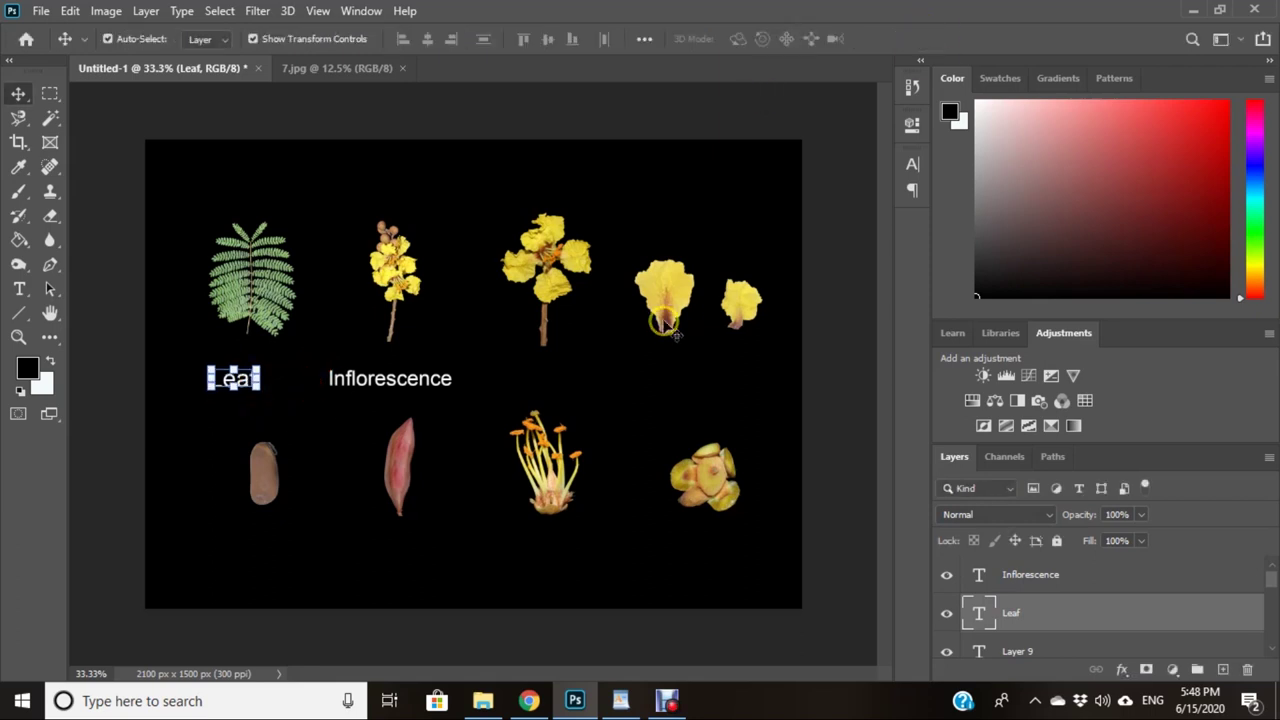
pyautogui.click(545, 356)
pyautogui.click(19, 289)
# Step: Add the Flower label and line up Flower and Petals with the Leaf label
pyautogui.click(506, 378)
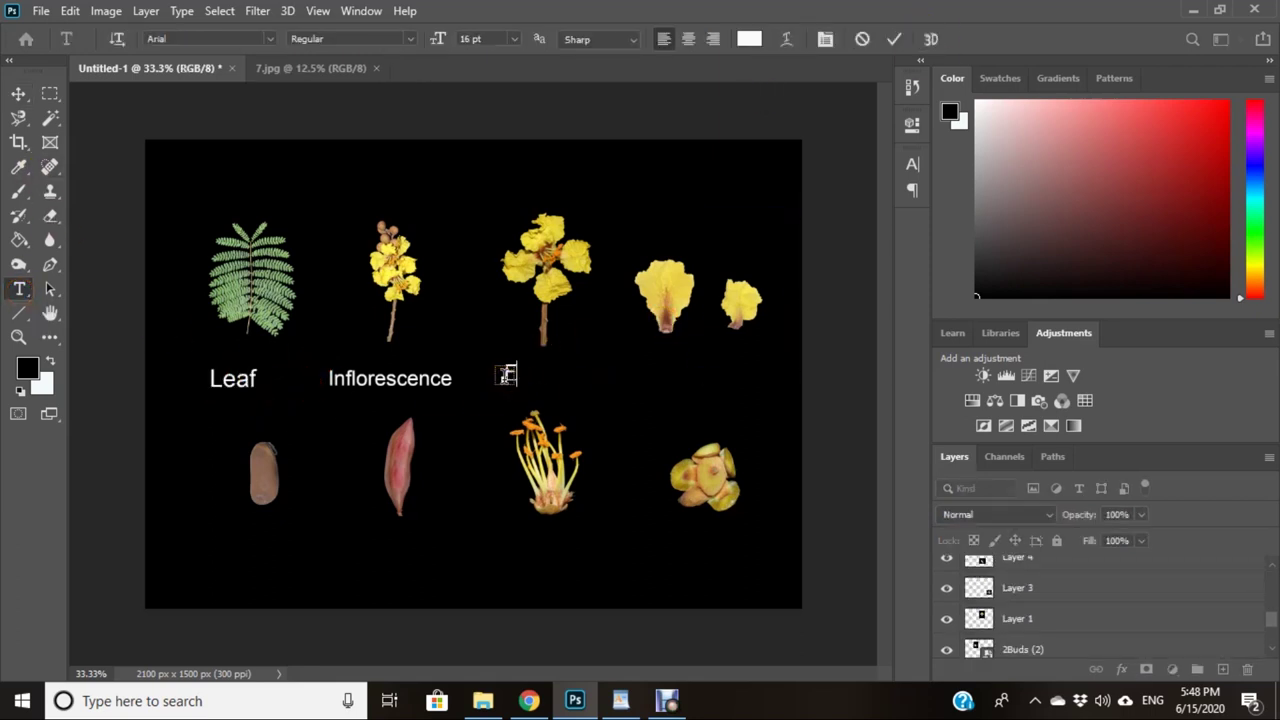
pyautogui.write('Flower                Petals')
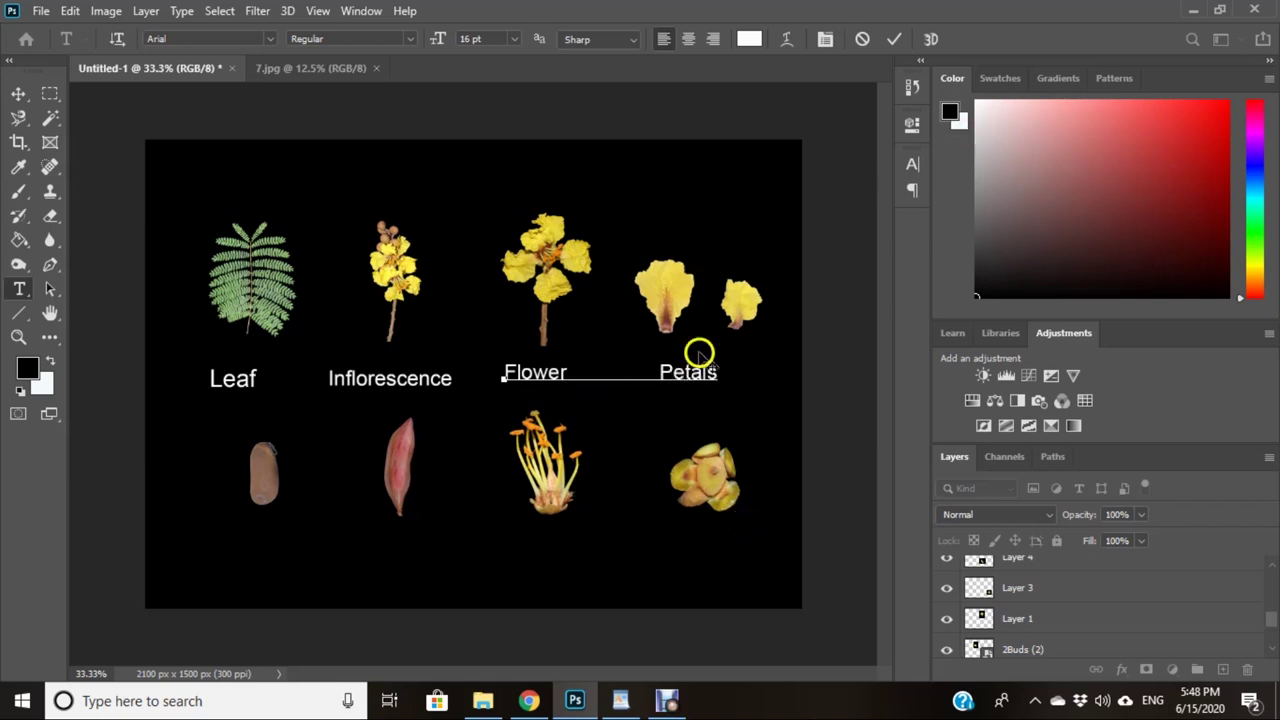
pyautogui.click(18, 93)
pyautogui.moveTo(600, 371); pyautogui.dragTo(600, 377)
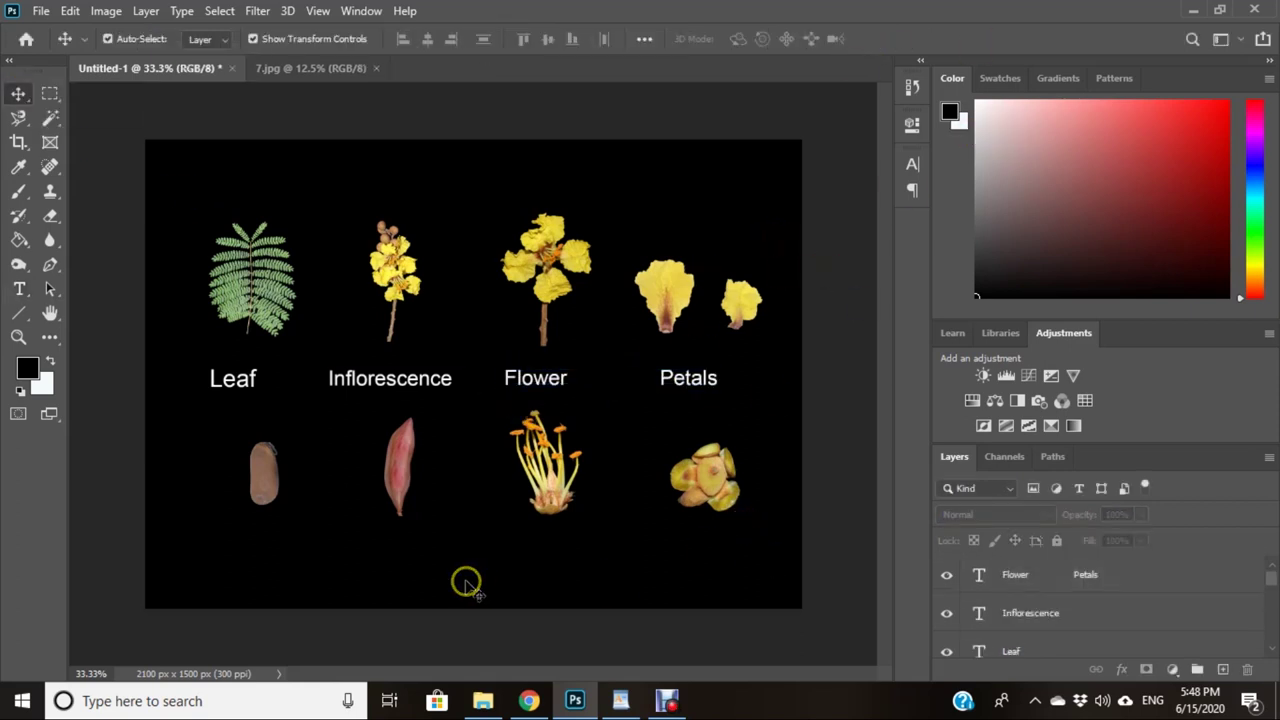
# Step: Add the Calyx label under the bottom-right part
pyautogui.click(19, 289)
pyautogui.click(685, 541)
pyautogui.write('Calyx')
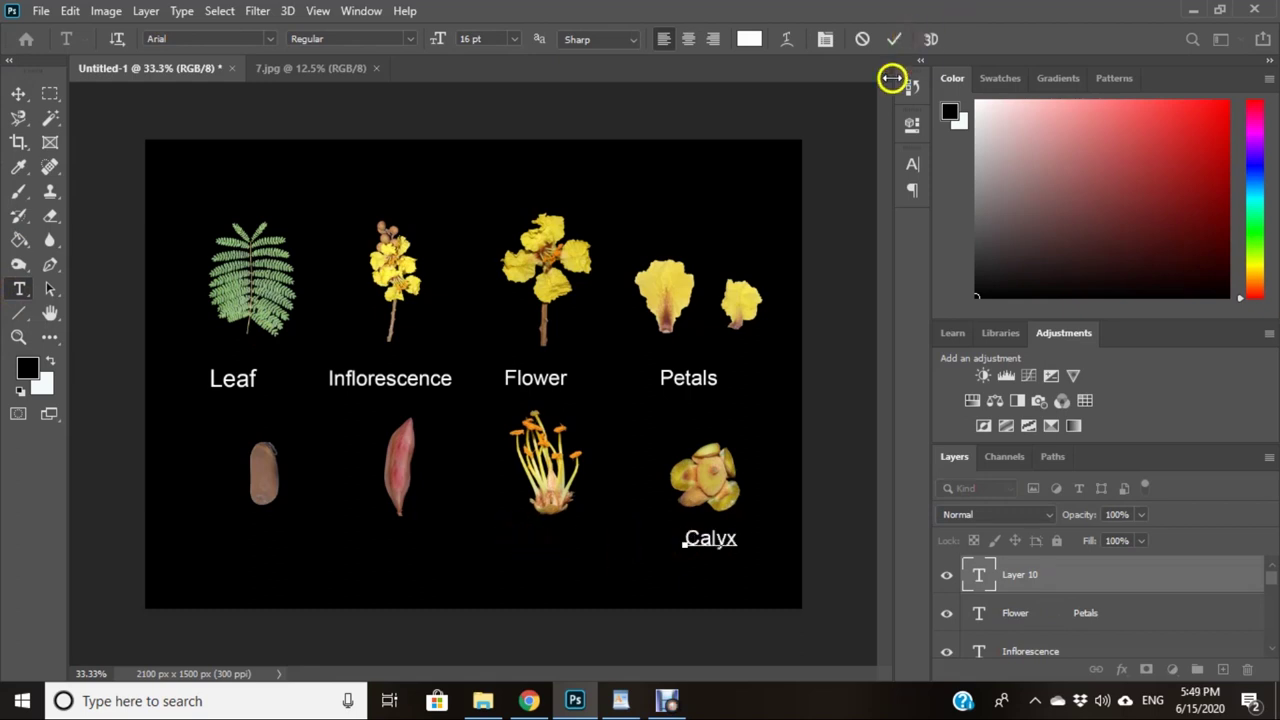
pyautogui.click(894, 39)
pyautogui.write('& Gynoecium')
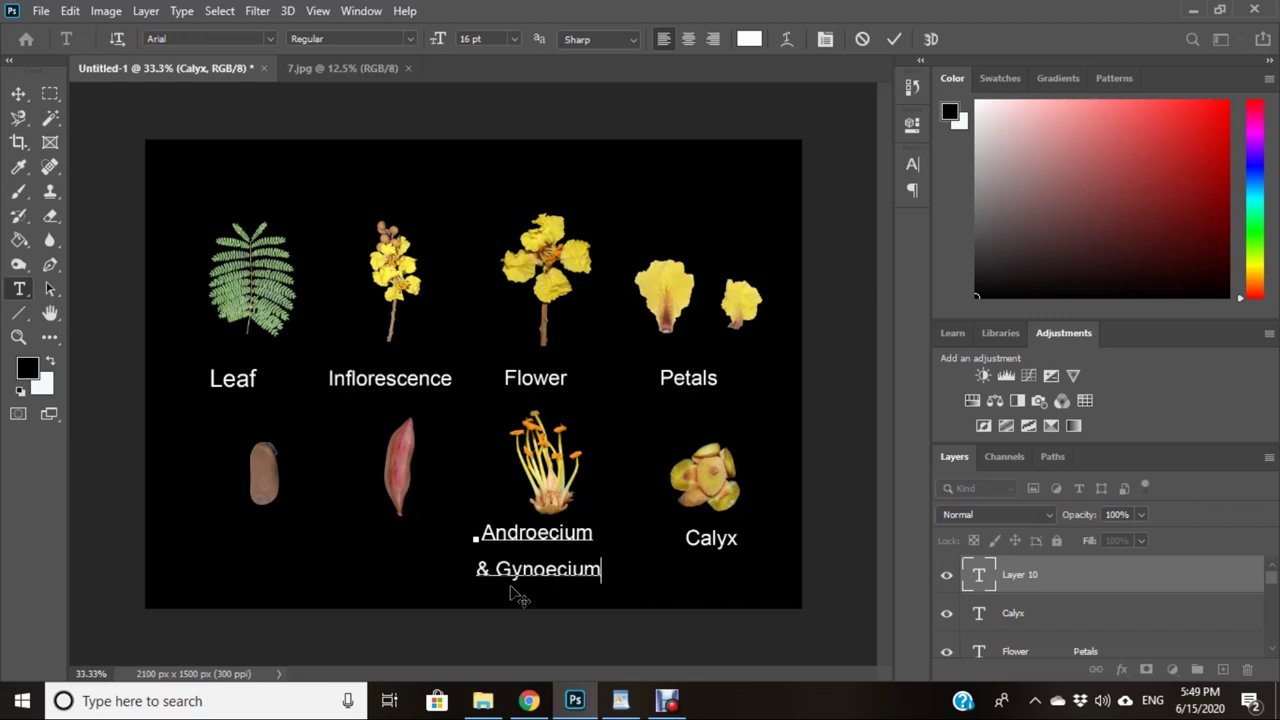
pyautogui.click(18, 93)
# Step: Set the Androecium & Gynoecium label to 14 pt and position it under its part
pyautogui.click(522, 534)
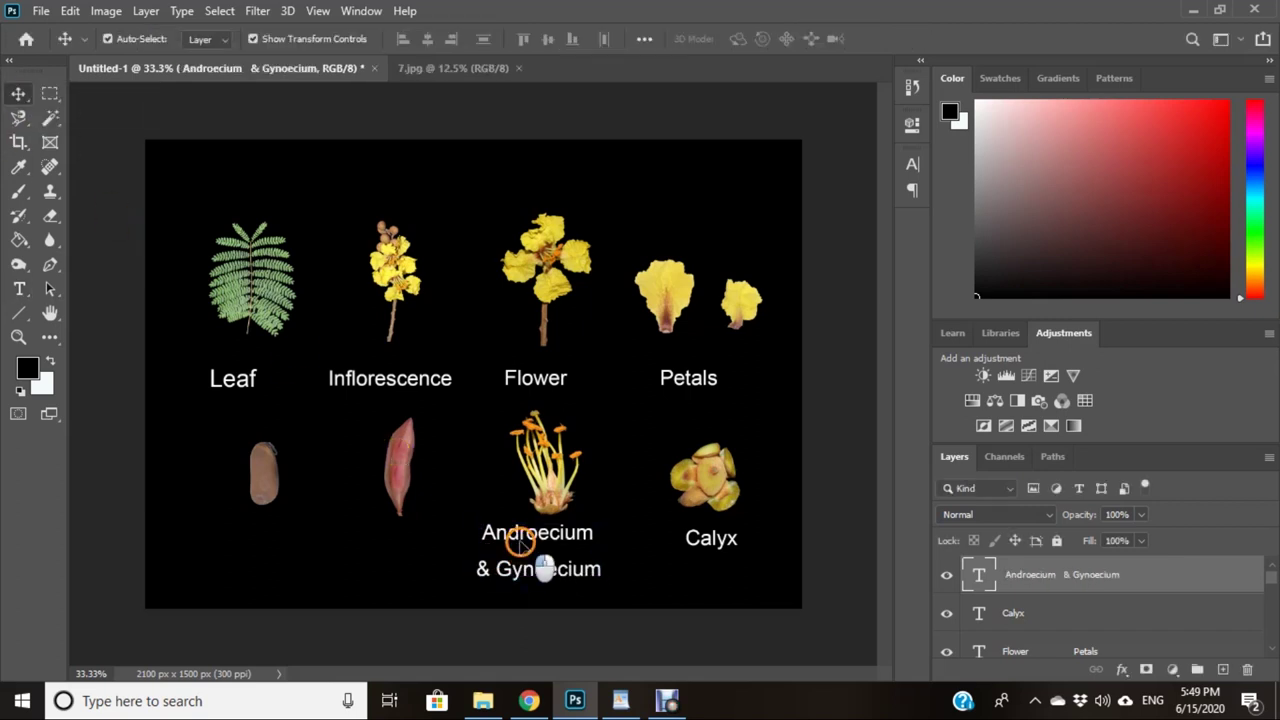
pyautogui.moveTo(477, 553); pyautogui.dragTo(504, 568)
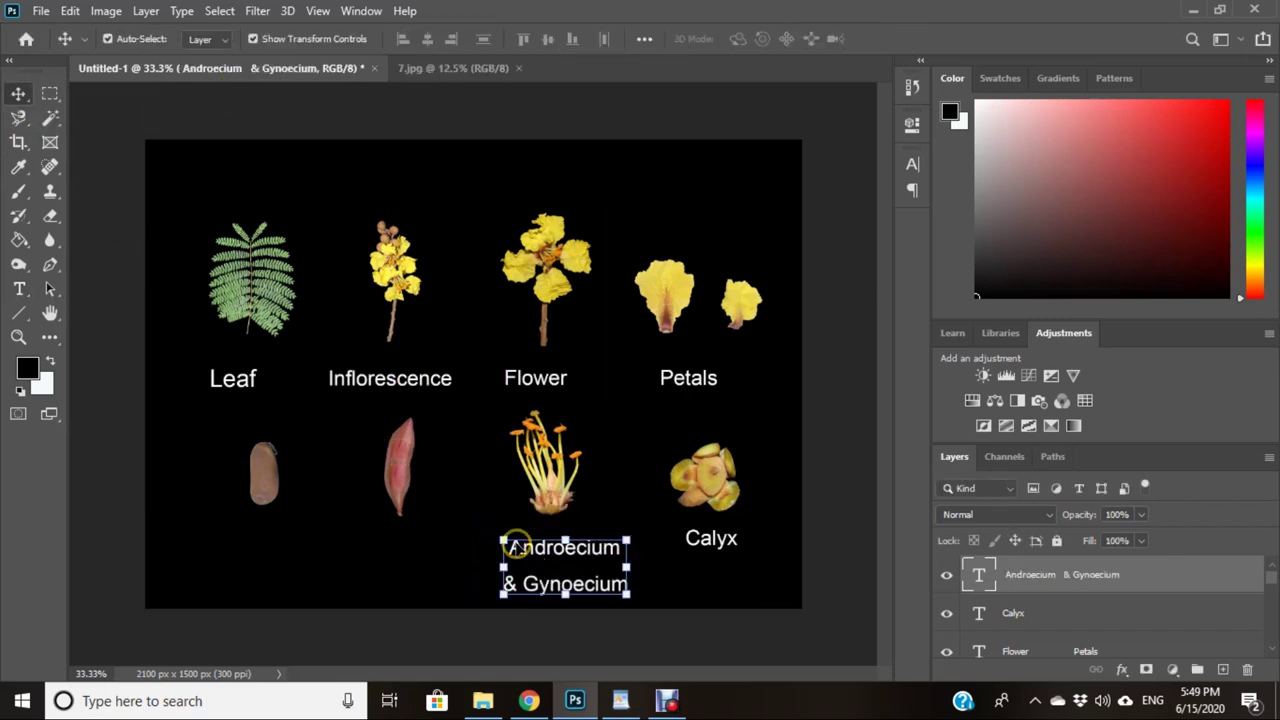
pyautogui.doubleClick(535, 567)
pyautogui.hotkey('ctrl', 'a')
pyautogui.click(513, 38)
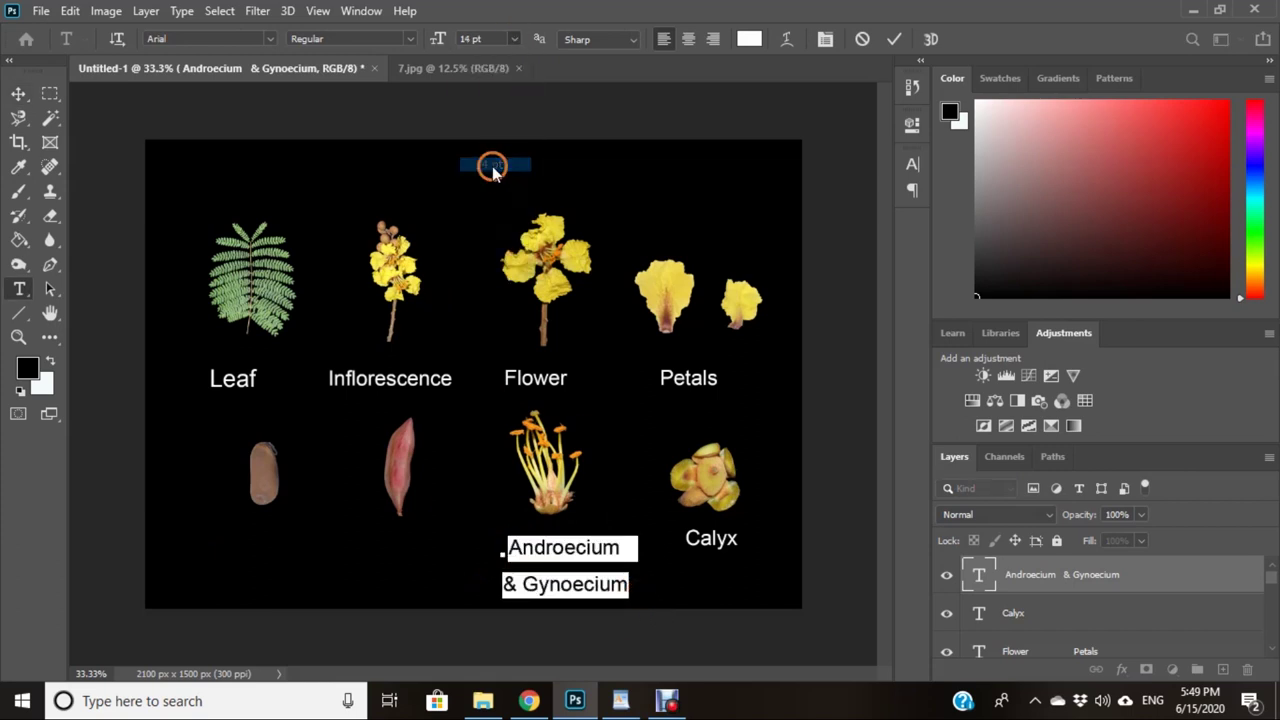
pyautogui.click(491, 163)
pyautogui.click(780, 543)
pyautogui.press('v')
pyautogui.moveTo(567, 542); pyautogui.dragTo(567, 554)
# Step: Place the Pod label and enlarge it to about 147%
pyautogui.press('t')
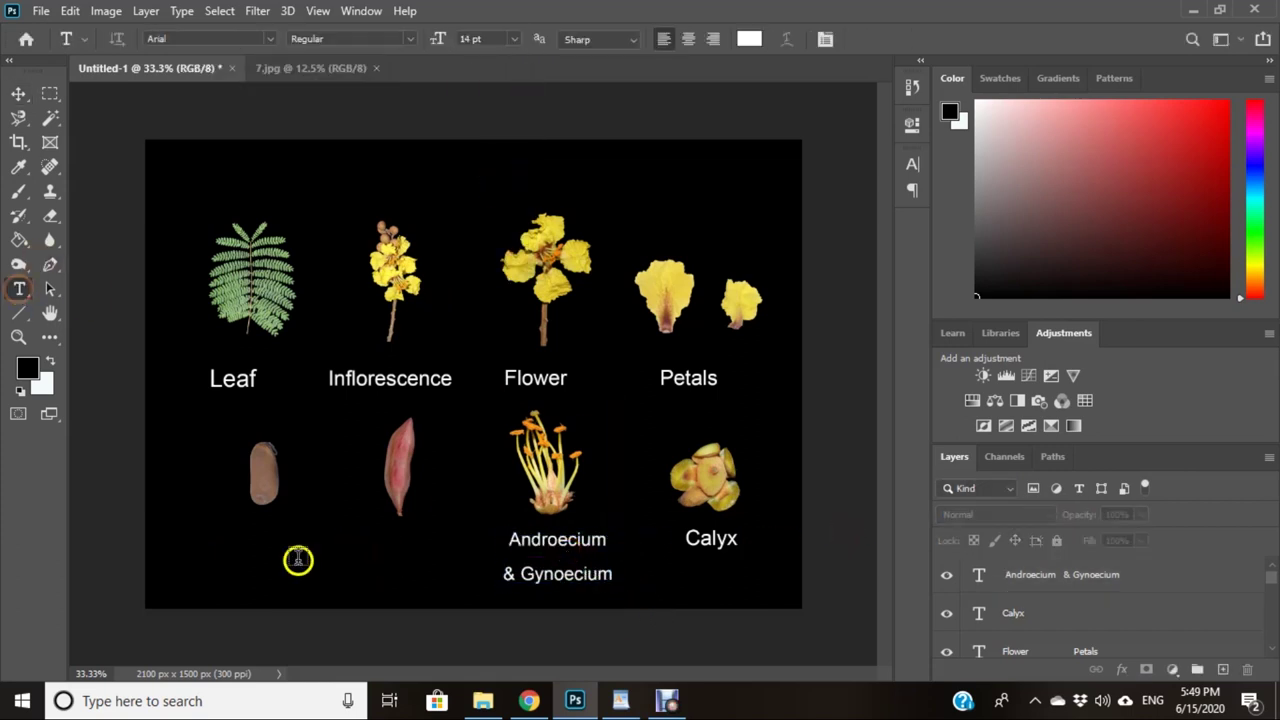
pyautogui.click(359, 548)
pyautogui.write('Pod')
pyautogui.click(18, 93)
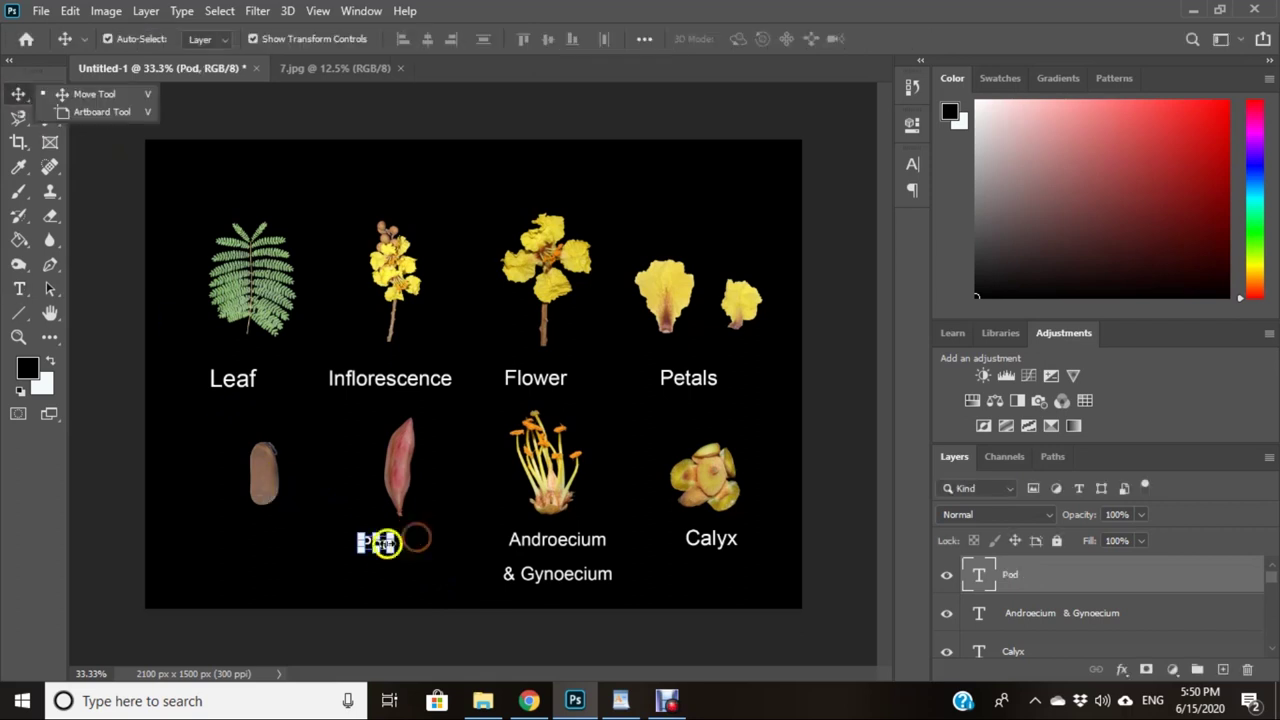
pyautogui.moveTo(392, 552)
pyautogui.mouseDown()
pyautogui.moveTo(409, 558)
pyautogui.moveTo(392, 545)
pyautogui.mouseUp()
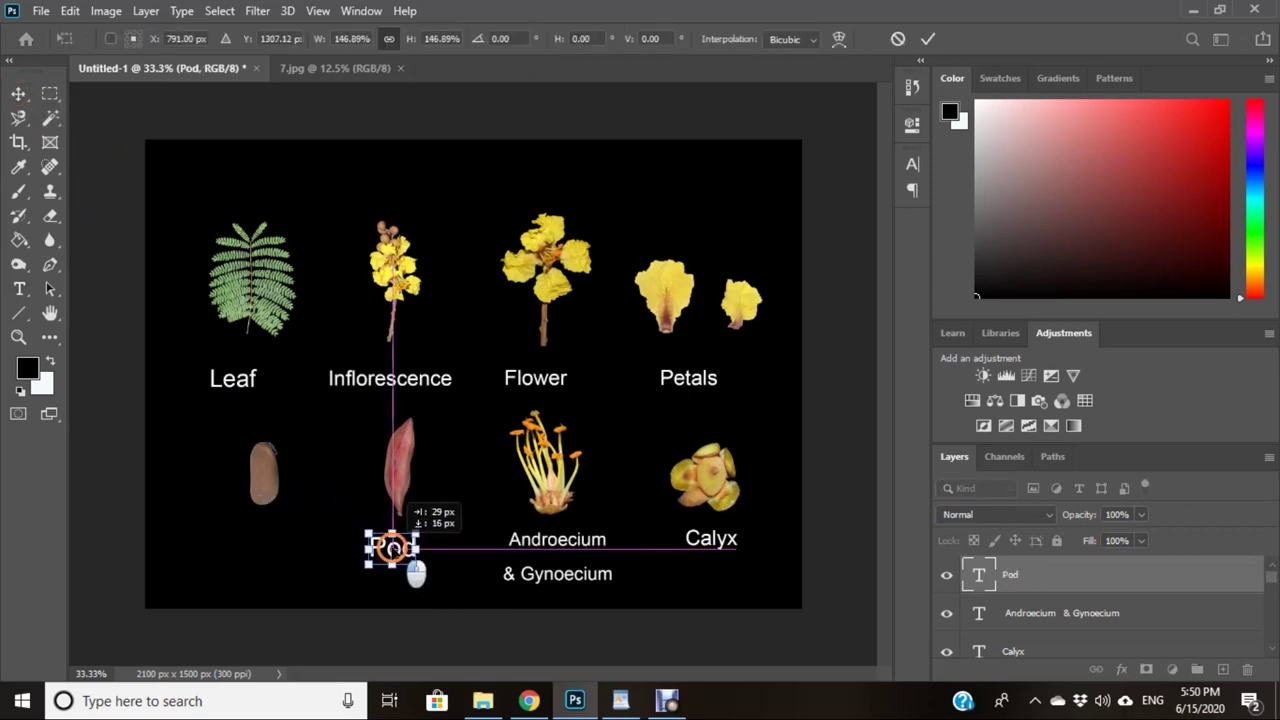
pyautogui.click(18, 289)
# Step: Fix the Seed label's typo, make it 16 pt, and move it below the seed
pyautogui.click(232, 538)
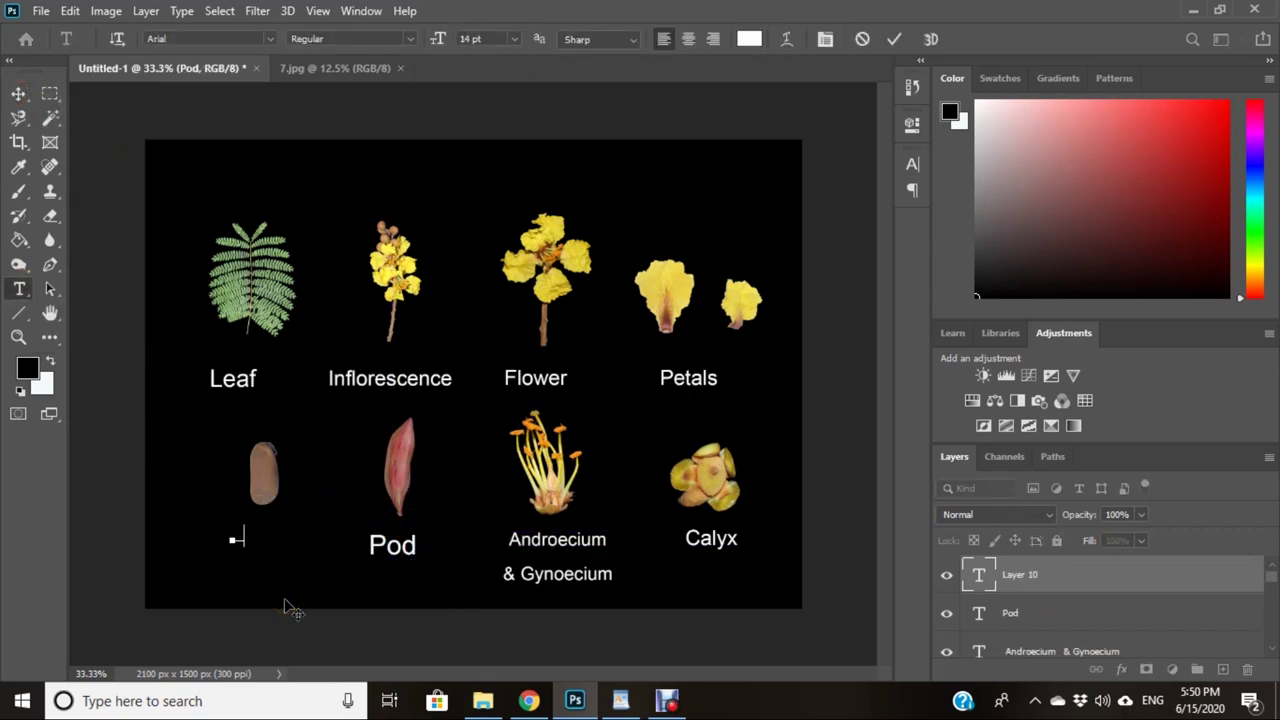
pyautogui.write('Seeds')
pyautogui.press('BackSpace')
pyautogui.hotkey('ctrl', 'a')
pyautogui.click(514, 38)
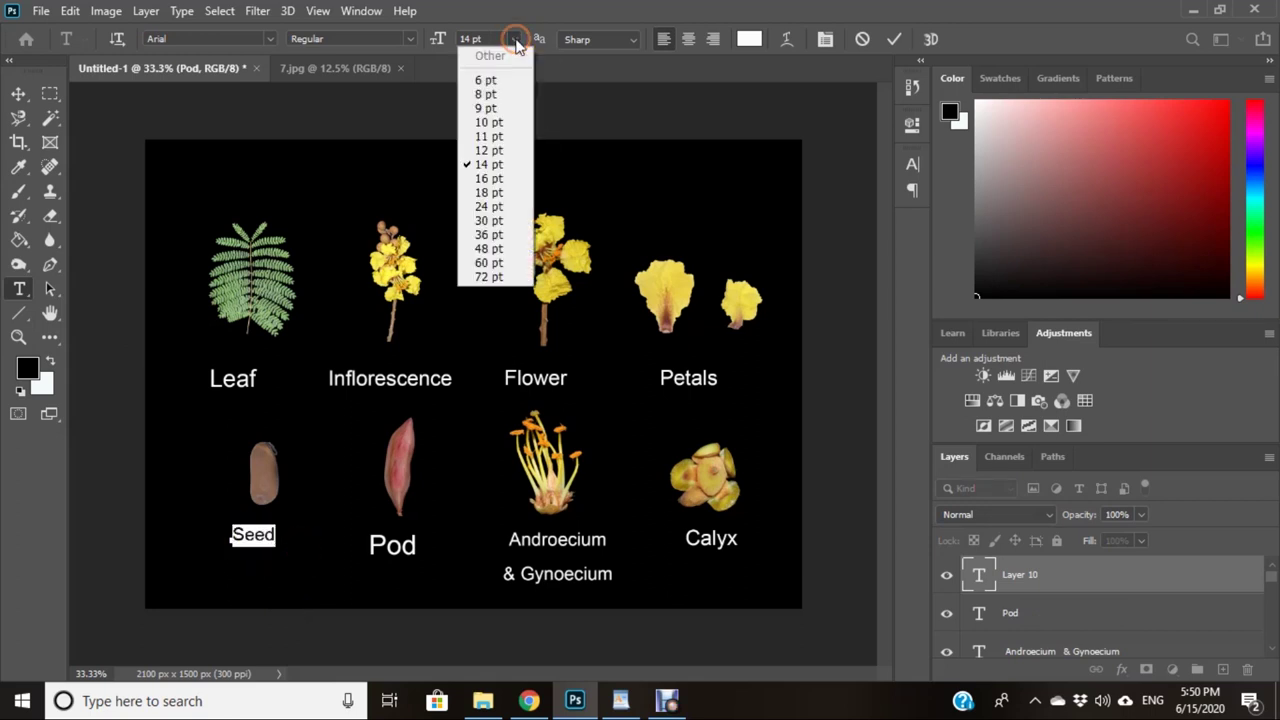
pyautogui.click(490, 188)
pyautogui.click(18, 92)
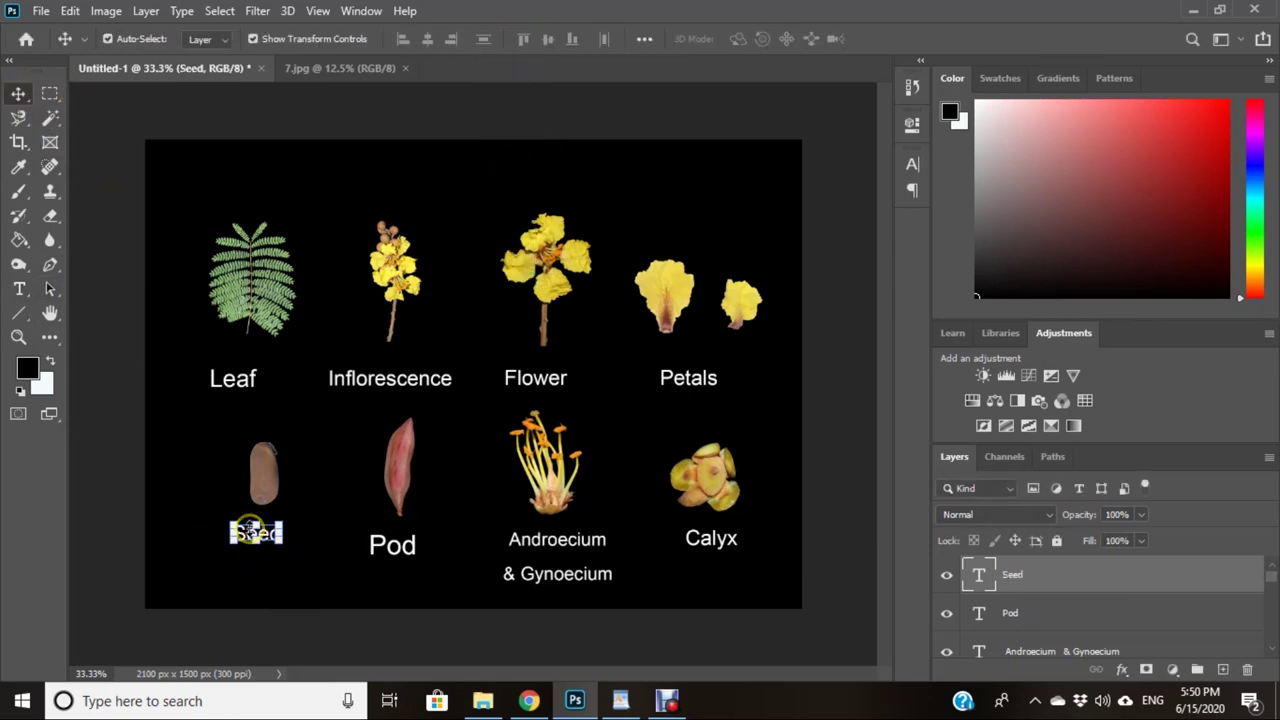
pyautogui.moveTo(254, 534); pyautogui.dragTo(255, 548)
# Step: Reposition the Pod label and set its text to 16 pt
pyautogui.click(840, 532)
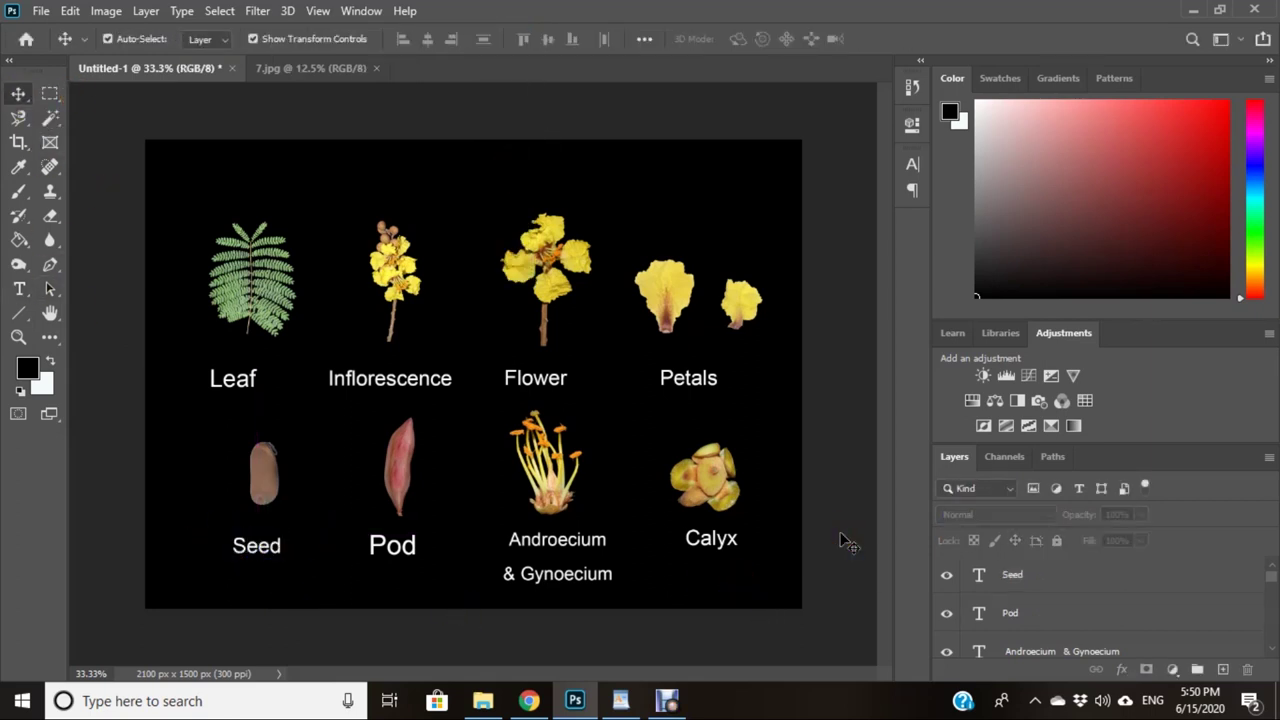
pyautogui.moveTo(392, 545)
pyautogui.mouseDown()
pyautogui.moveTo(403, 549)
pyautogui.moveTo(380, 534)
pyautogui.mouseUp()
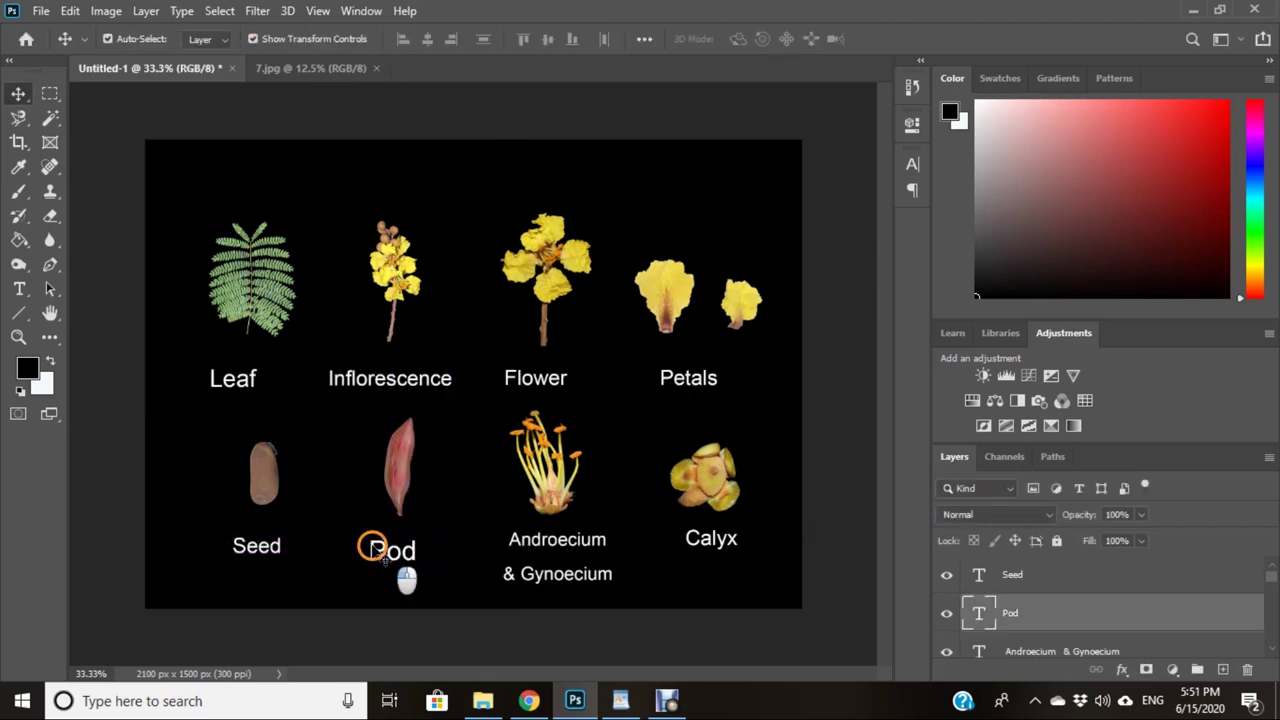
pyautogui.press('t')
pyautogui.doubleClick(418, 558)
pyautogui.click(514, 38)
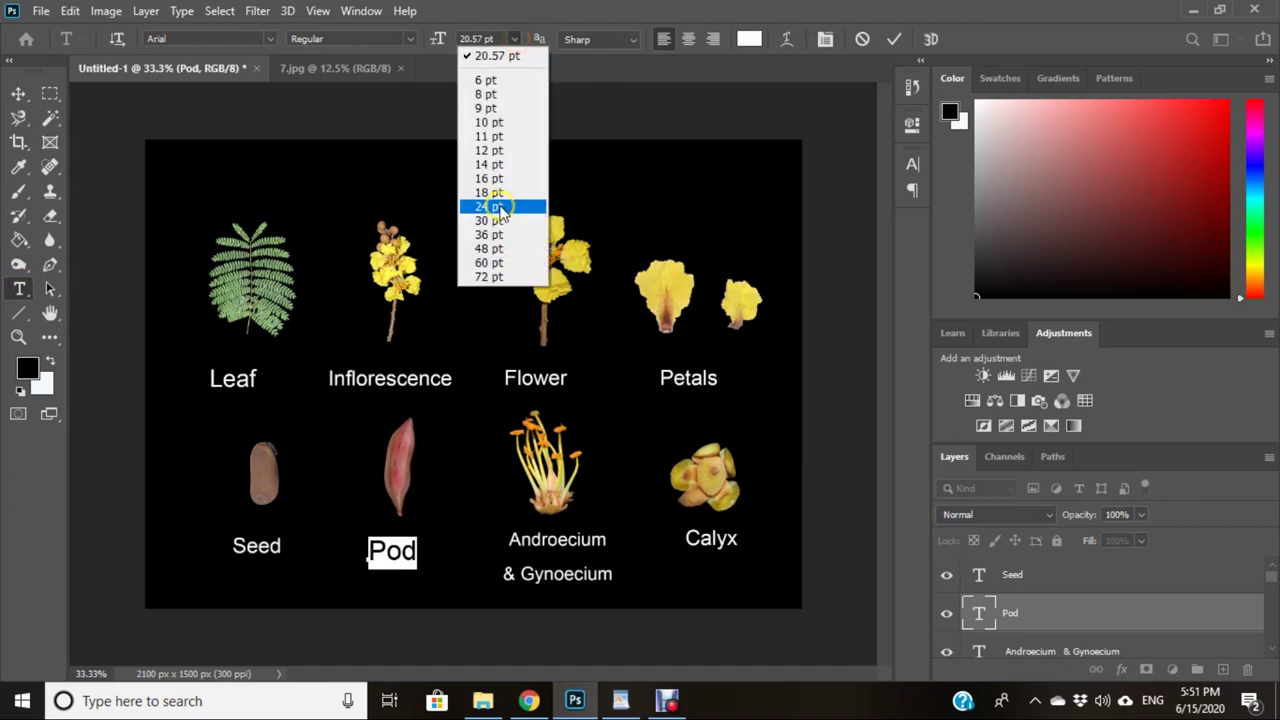
pyautogui.click(500, 206)
pyautogui.click(713, 333)
# Step: Nudge the Pod label into line with Seed and check its font size
pyautogui.click(18, 93)
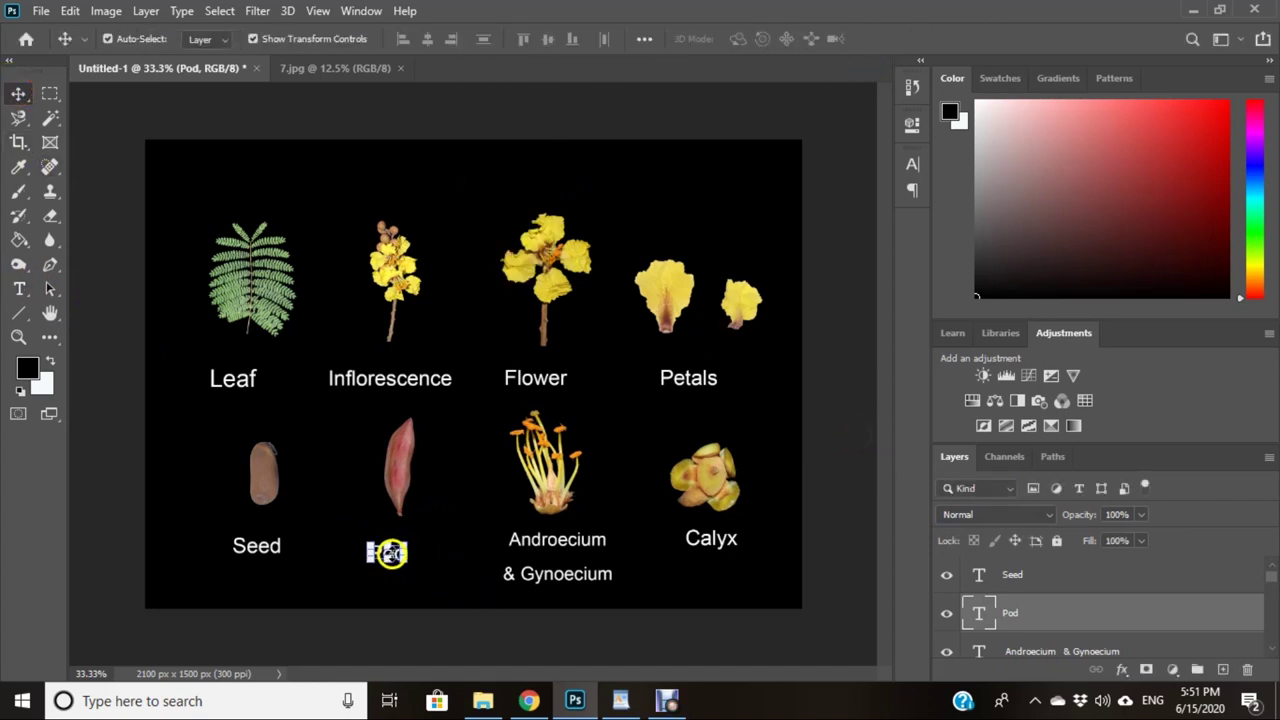
pyautogui.moveTo(388, 552); pyautogui.dragTo(393, 545)
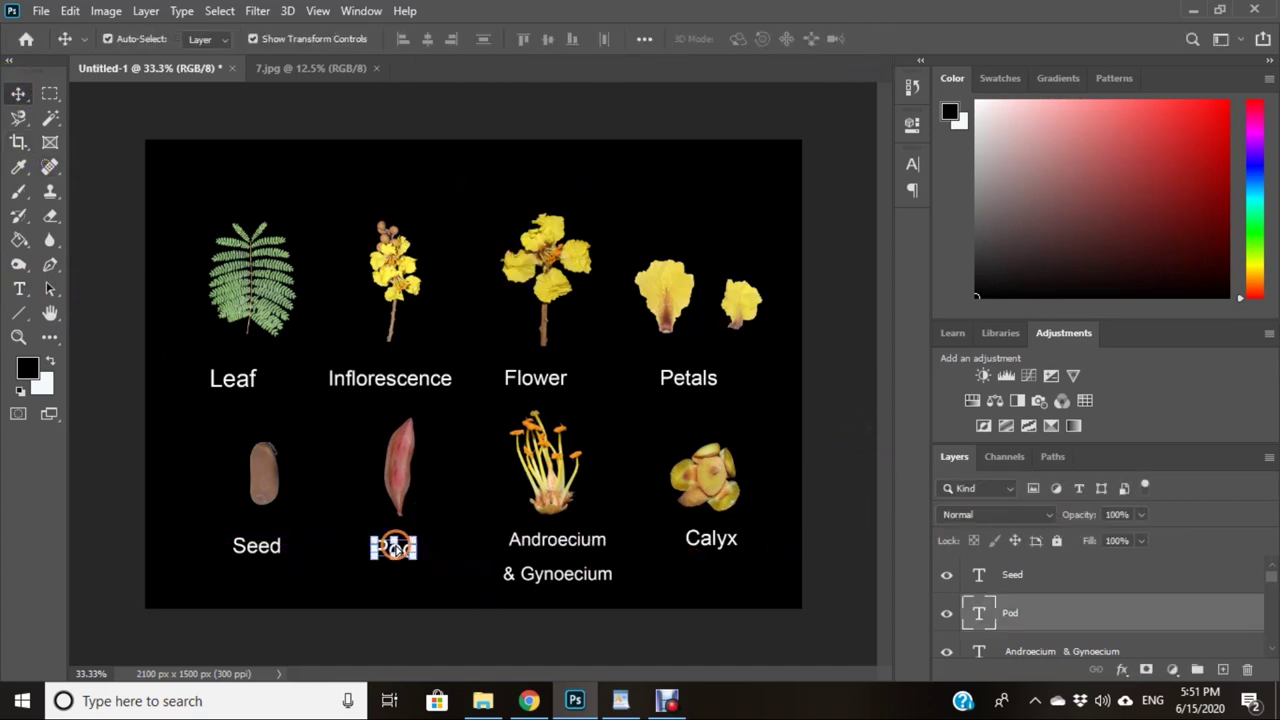
pyautogui.click(393, 548)
pyautogui.click(858, 418)
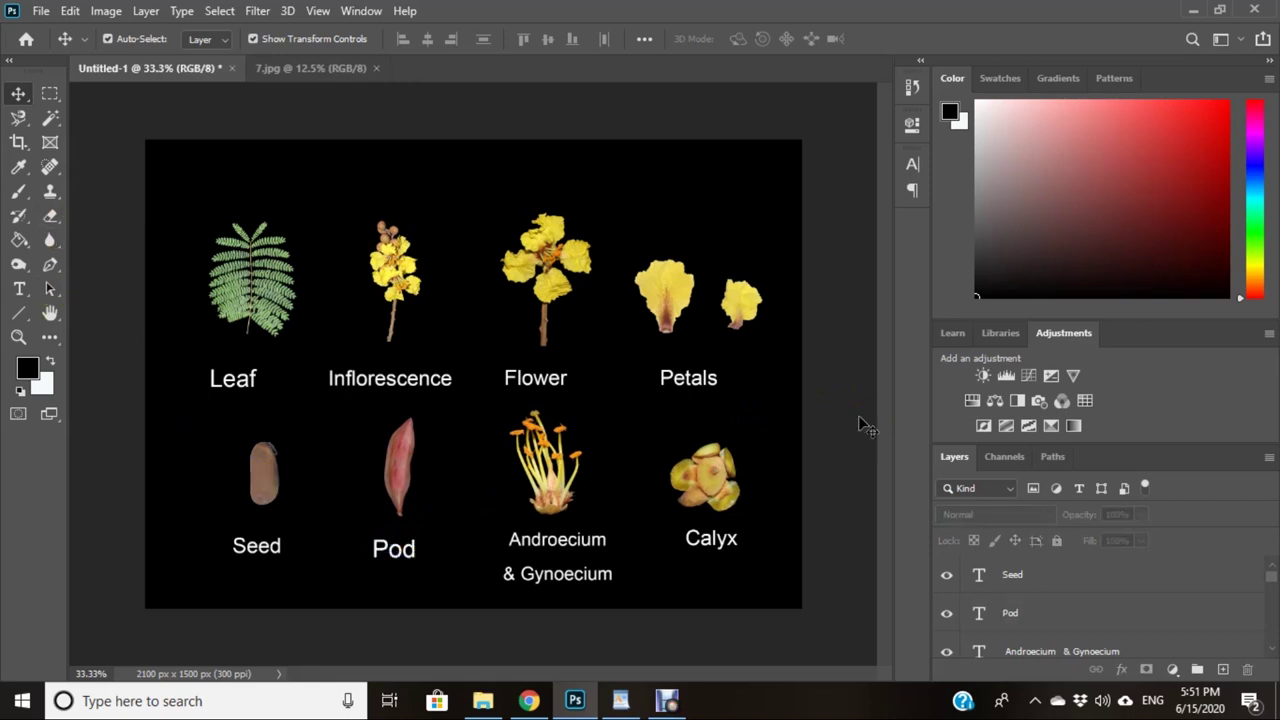
pyautogui.press('t')
pyautogui.doubleClick(393, 548)
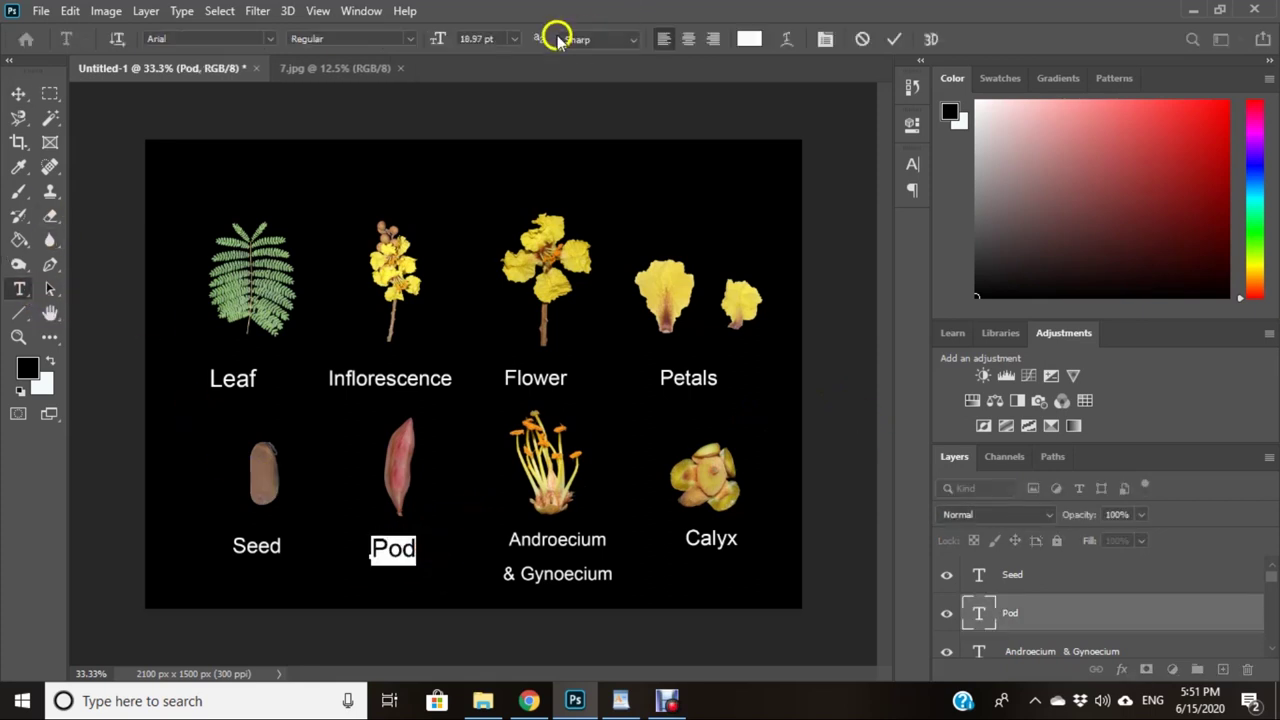
pyautogui.click(514, 38)
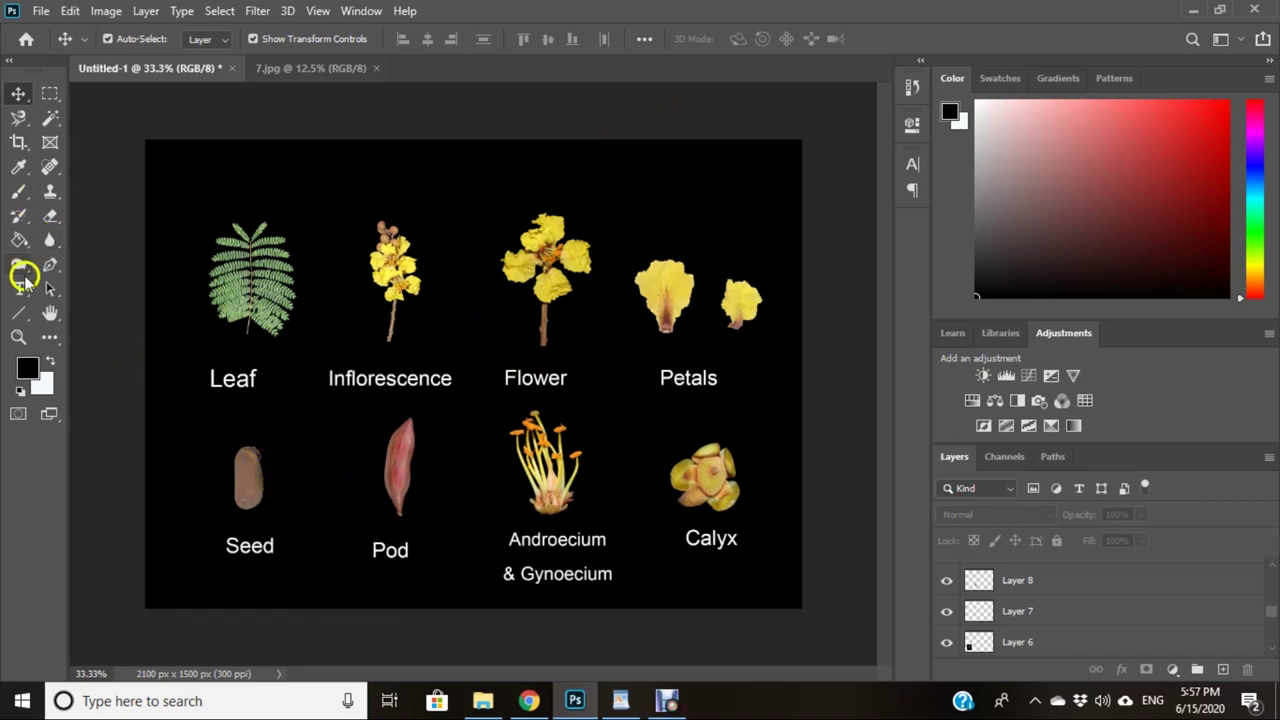
# Step: Draw a vertical line right of the seed with the Line Tool and fill it white
pyautogui.click(19, 314)
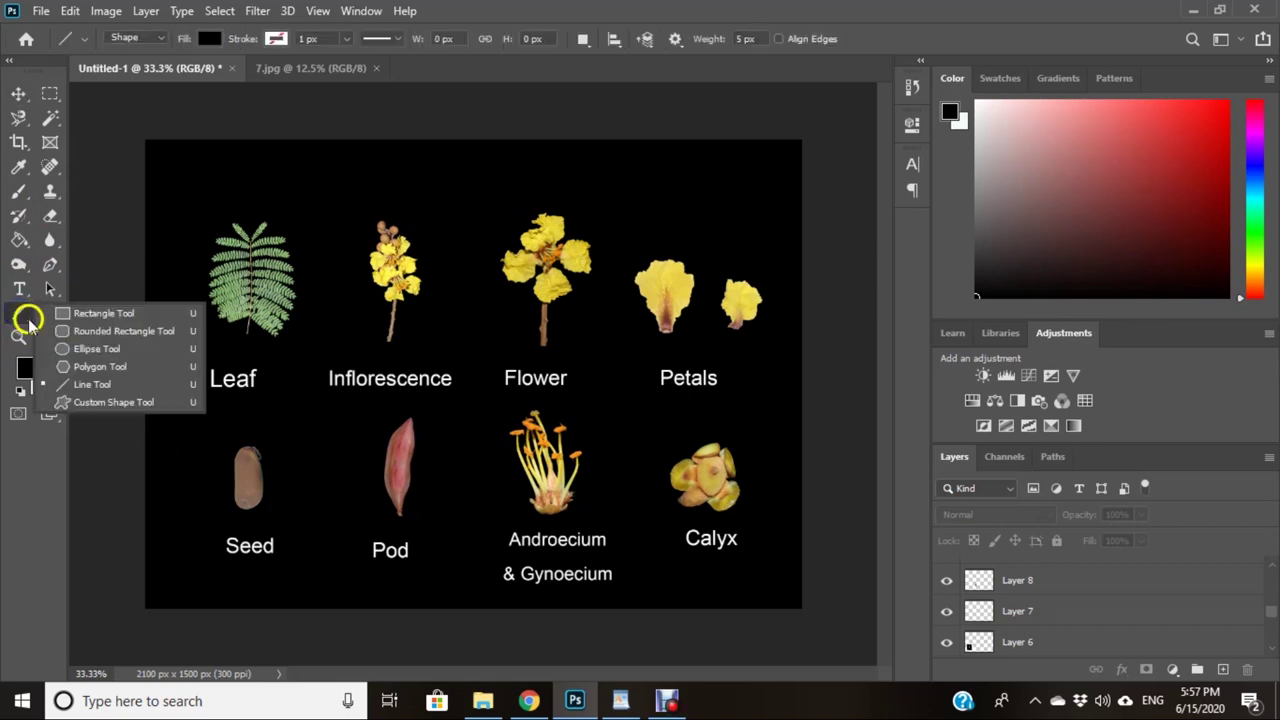
pyautogui.click(88, 386)
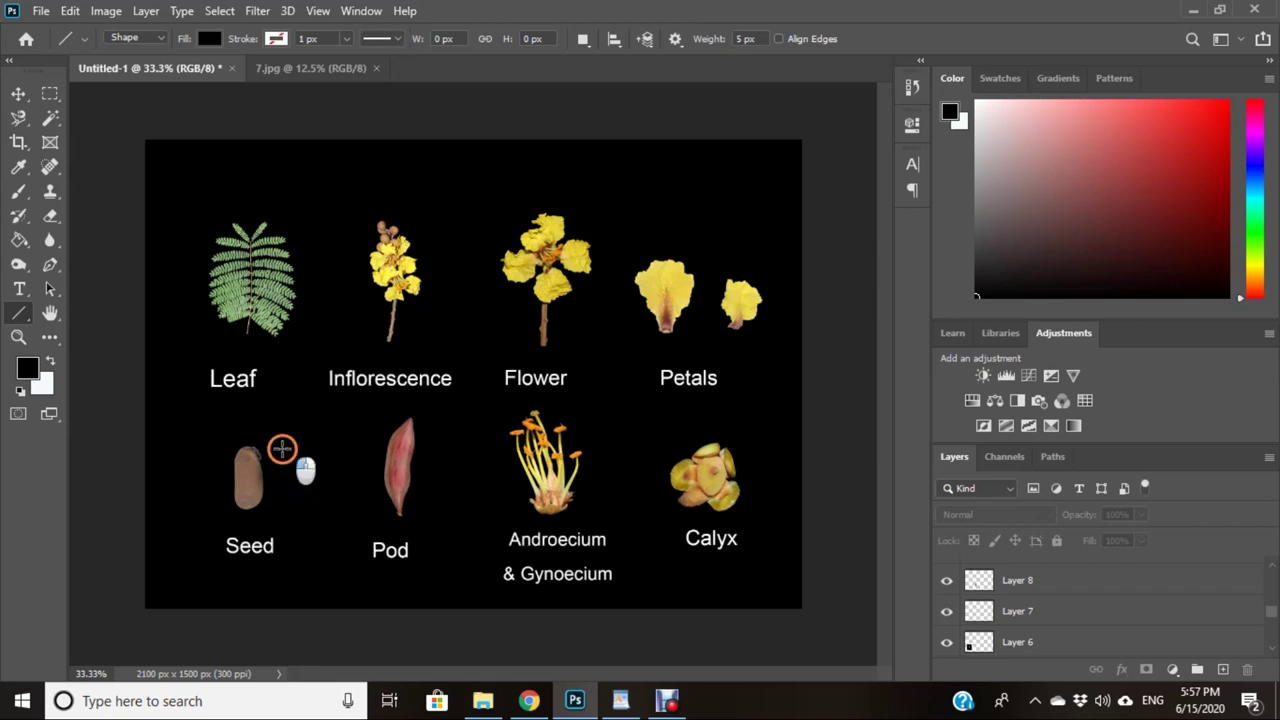
pyautogui.moveTo(282, 449); pyautogui.dragTo(282, 505)
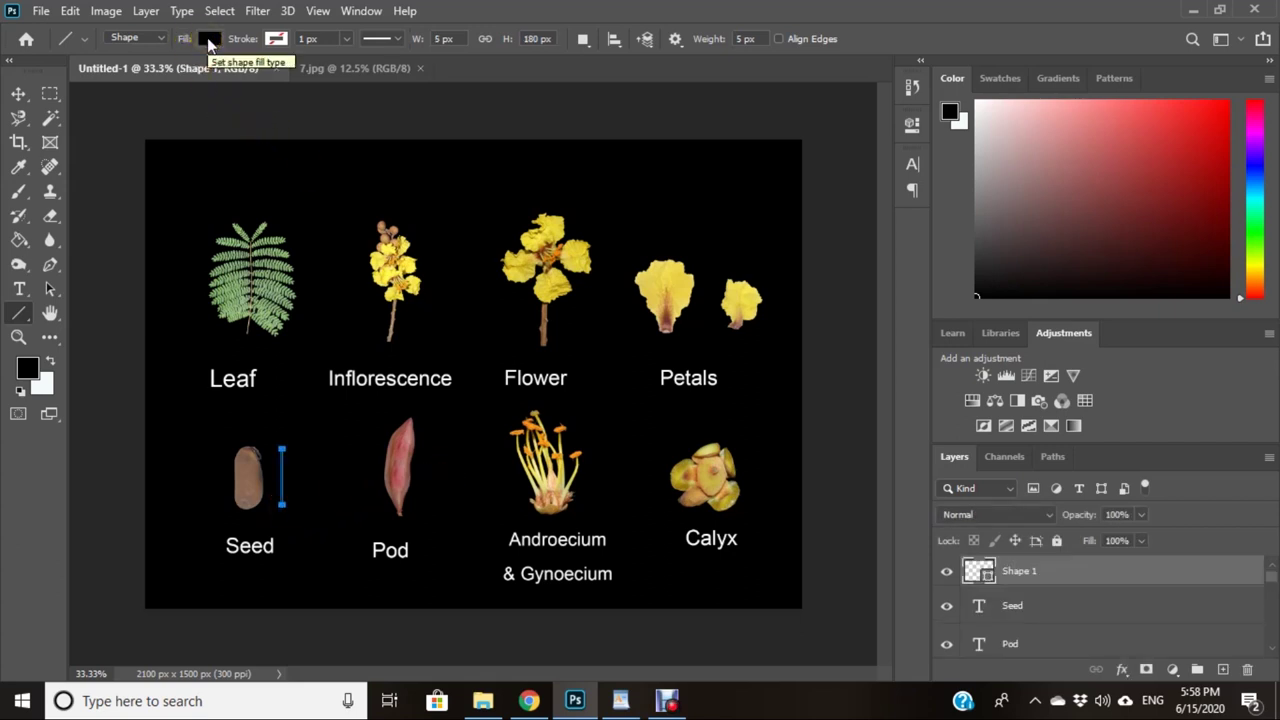
pyautogui.click(225, 42)
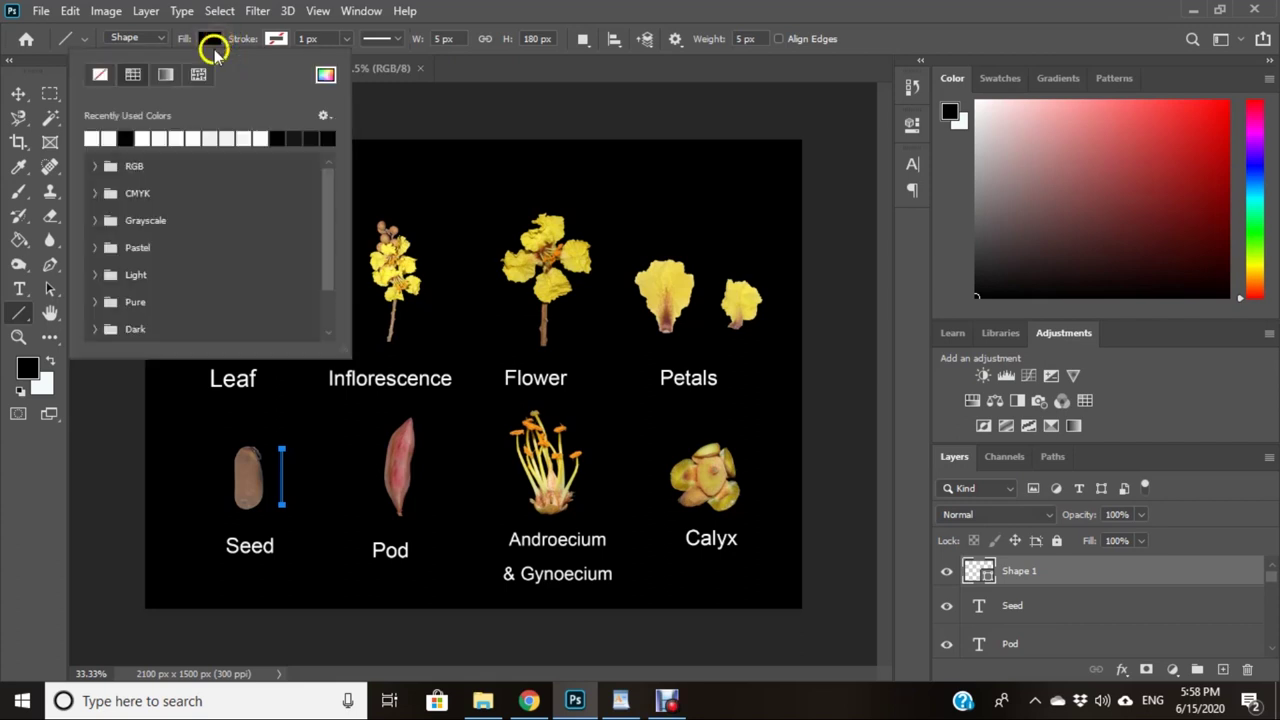
pyautogui.click(92, 137)
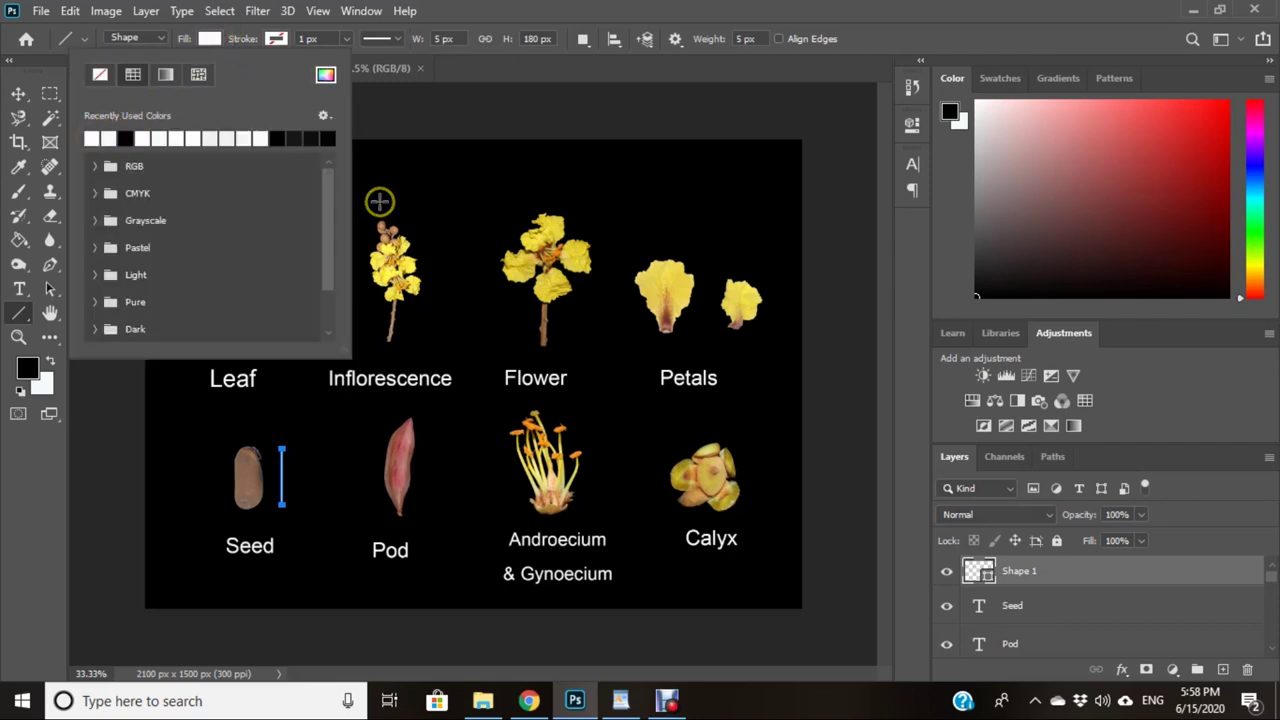
pyautogui.click(20, 93)
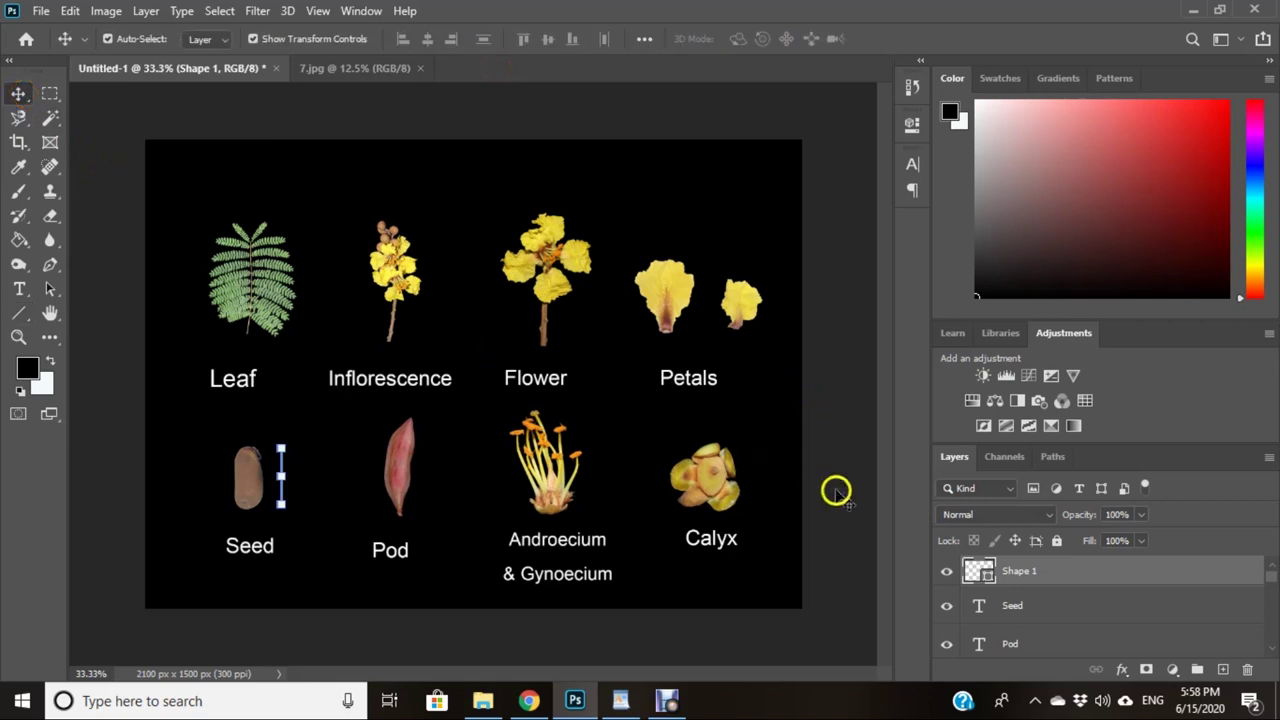
pyautogui.click(834, 489)
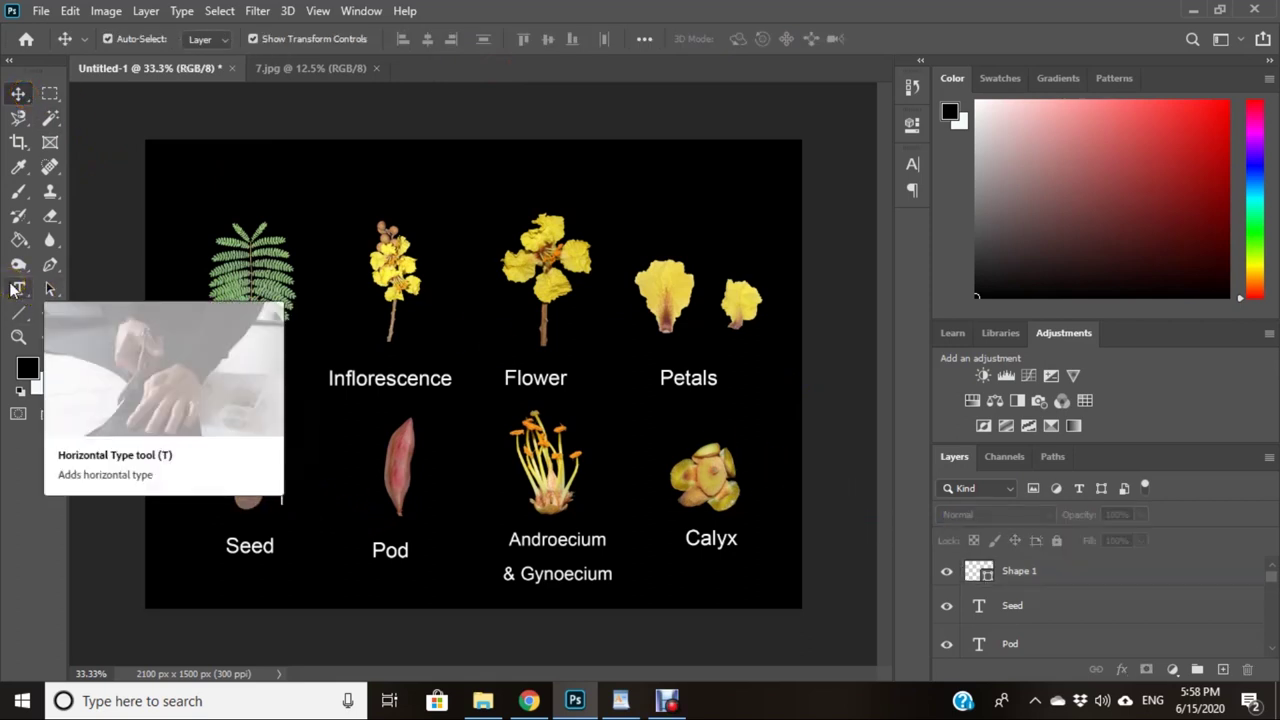
# Step: Type a "1 cm" horizontal text label beside the scale line
pyautogui.click(14, 289)
pyautogui.click(91, 288)
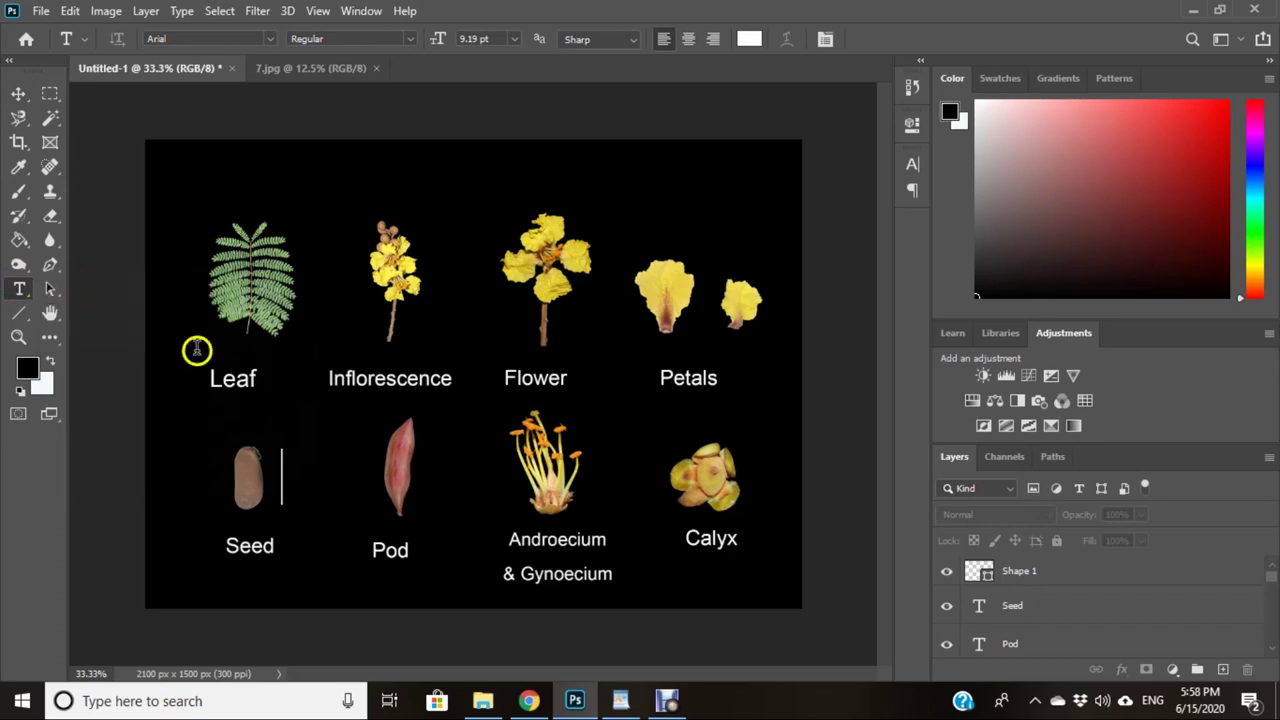
pyautogui.click(298, 473)
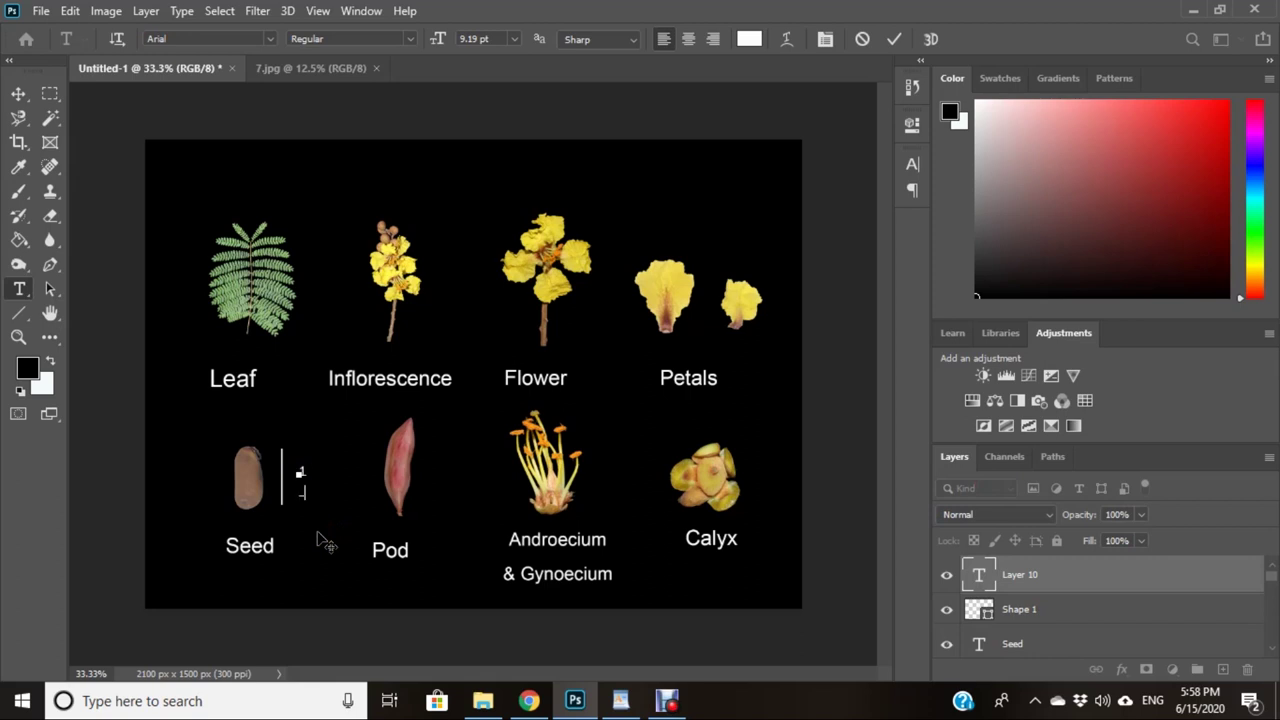
pyautogui.write('cm')
pyautogui.click(846, 340)
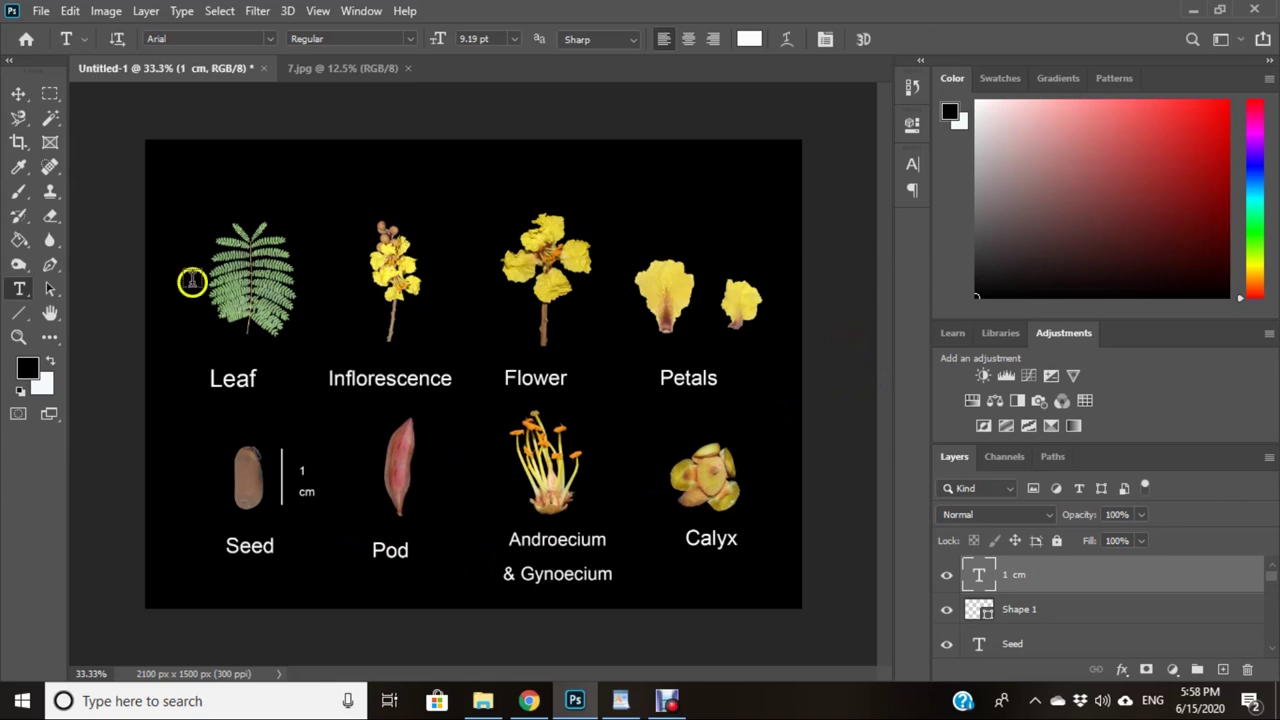
pyautogui.click(20, 93)
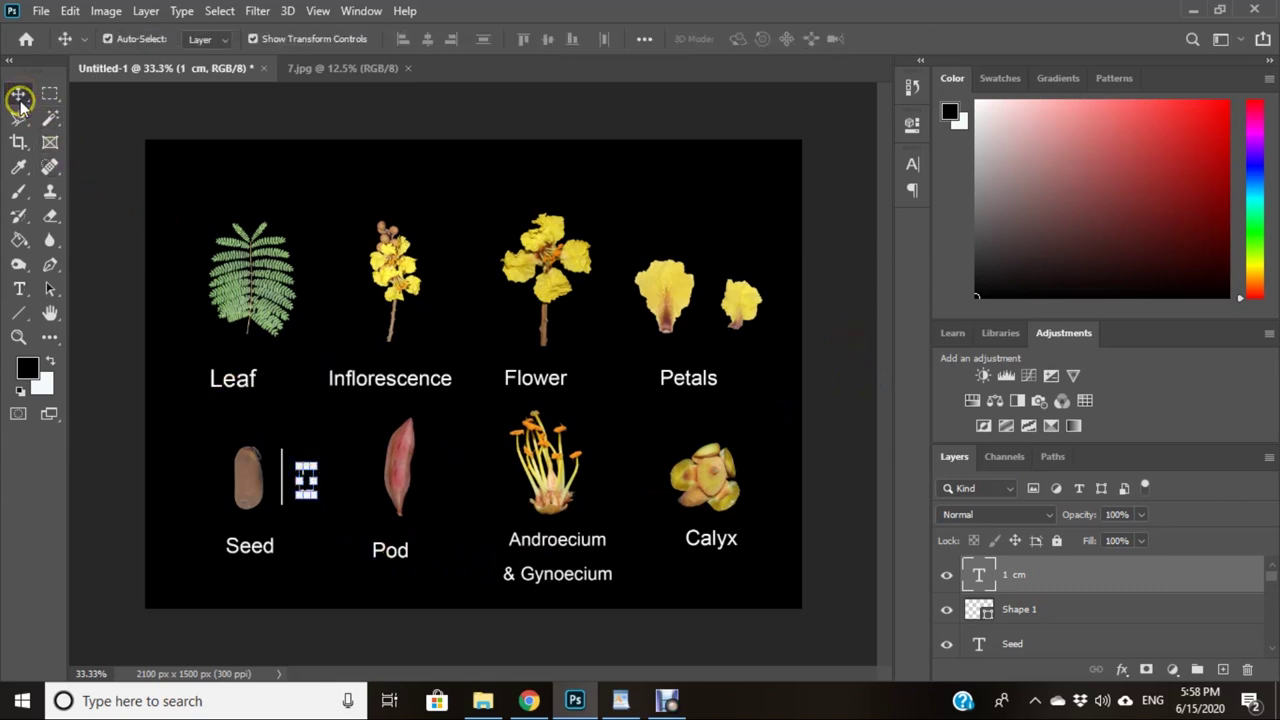
# Step: Shrink the 1 cm label with Free Transform, then cancel a second enlargement
pyautogui.hotkey('ctrl', 't')
pyautogui.moveTo(320, 498); pyautogui.dragTo(323, 492)
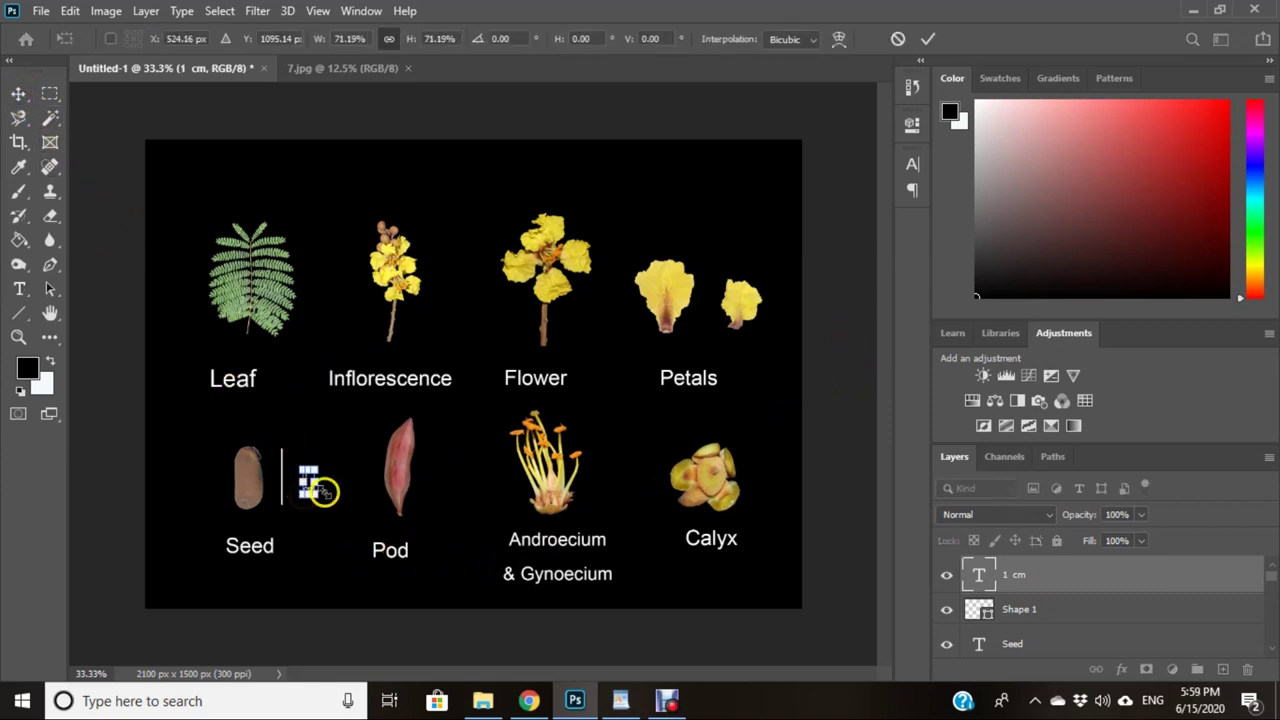
pyautogui.click(897, 37)
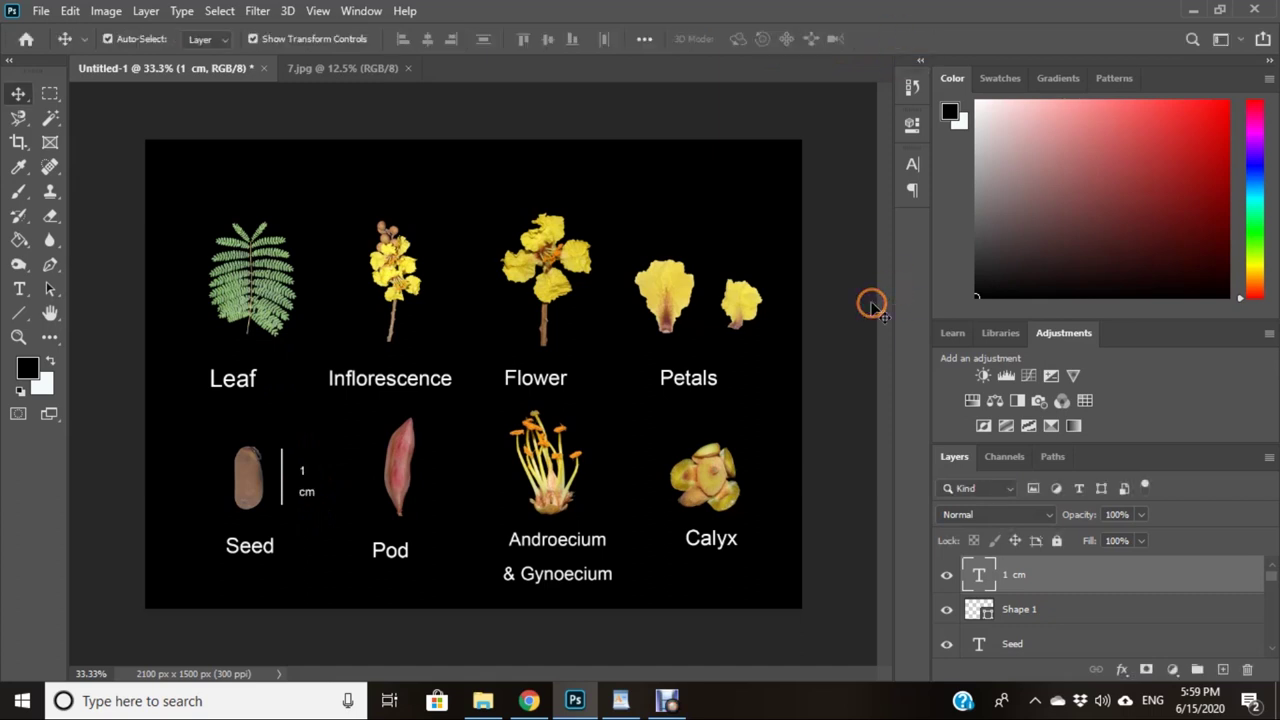
pyautogui.click(320, 463)
pyautogui.hotkey('ctrl', 't')
pyautogui.moveTo(298, 497); pyautogui.dragTo(286, 512)
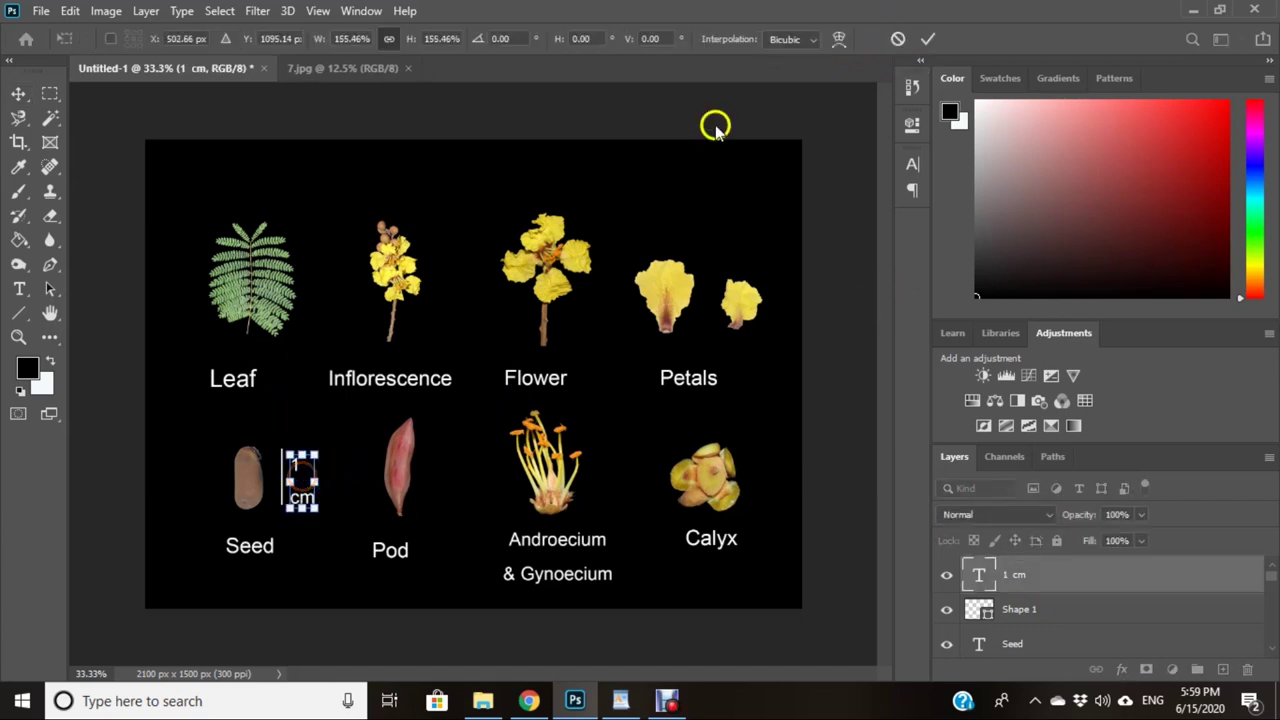
pyautogui.click(895, 38)
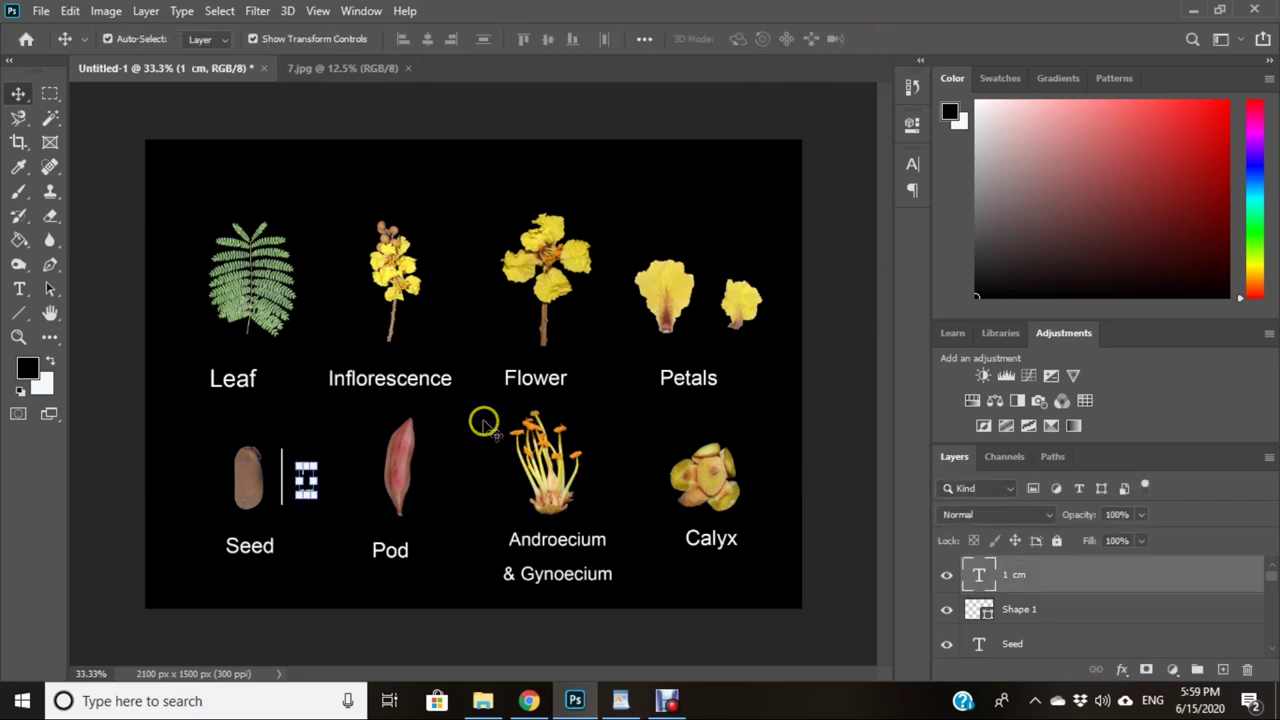
pyautogui.click(825, 473)
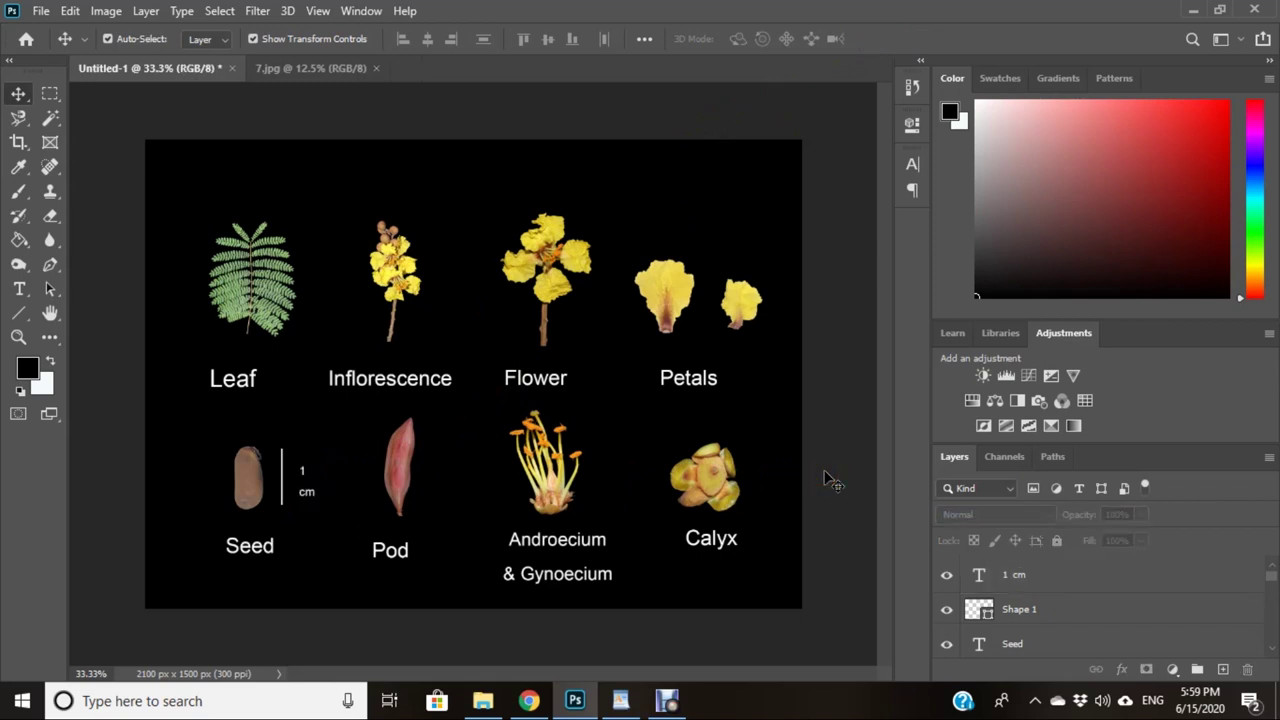